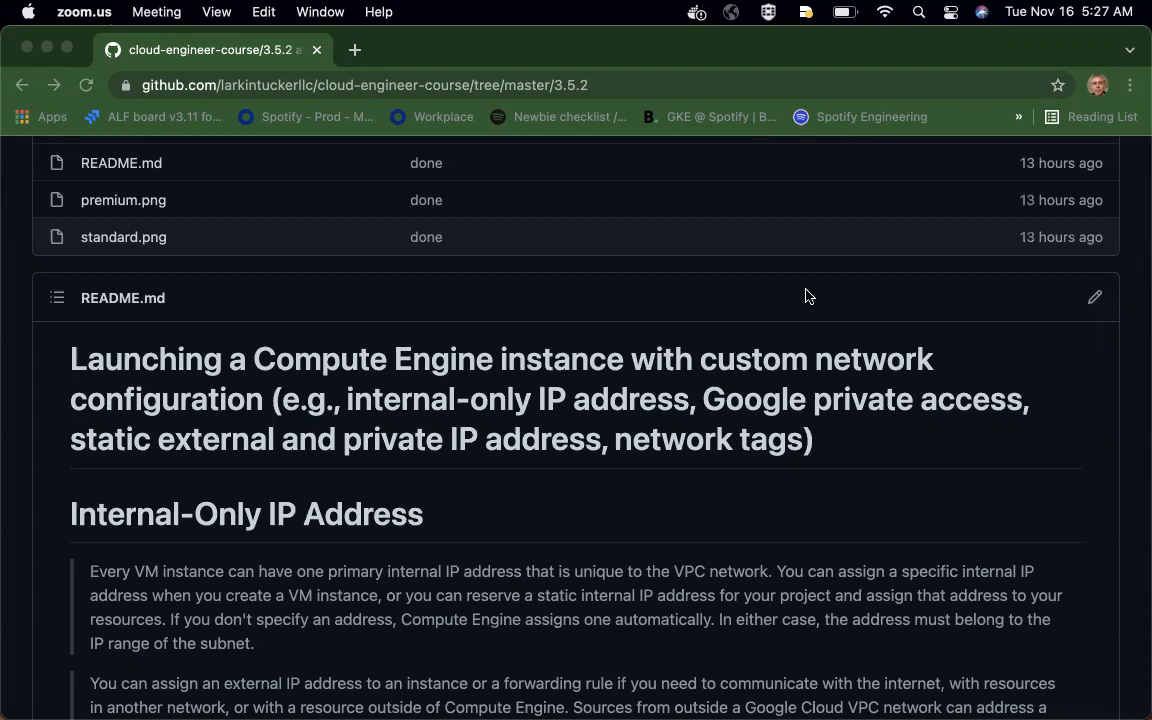
# Step: Switch from the course README to the Google Cloud VM instances page and start creating a new instance
pyautogui.scroll(-3, 620, 470)
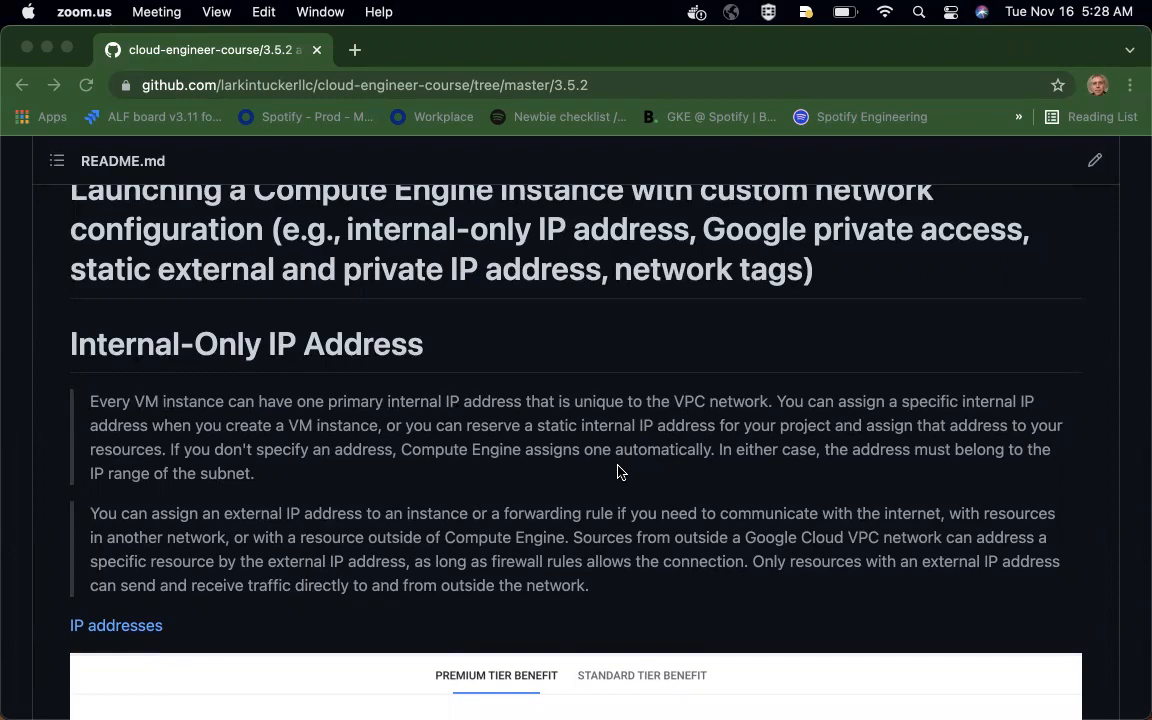
pyautogui.hotkey('ctrl', 'Up')
pyautogui.click(473, 315)
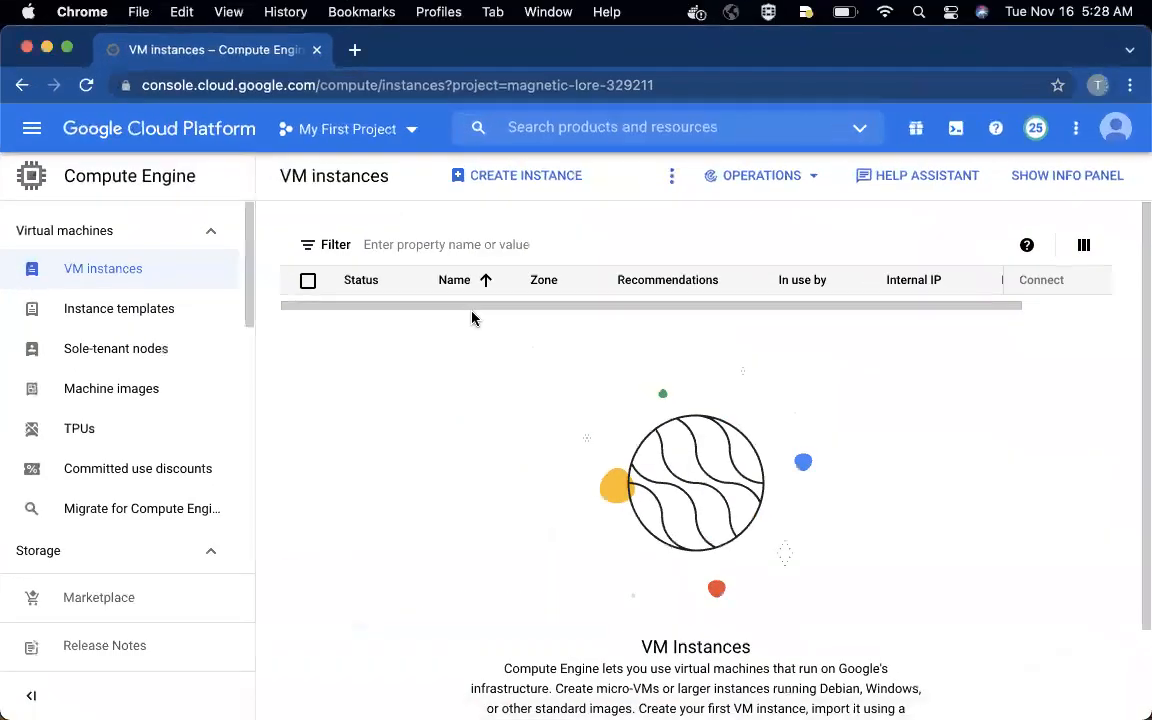
pyautogui.click(498, 176)
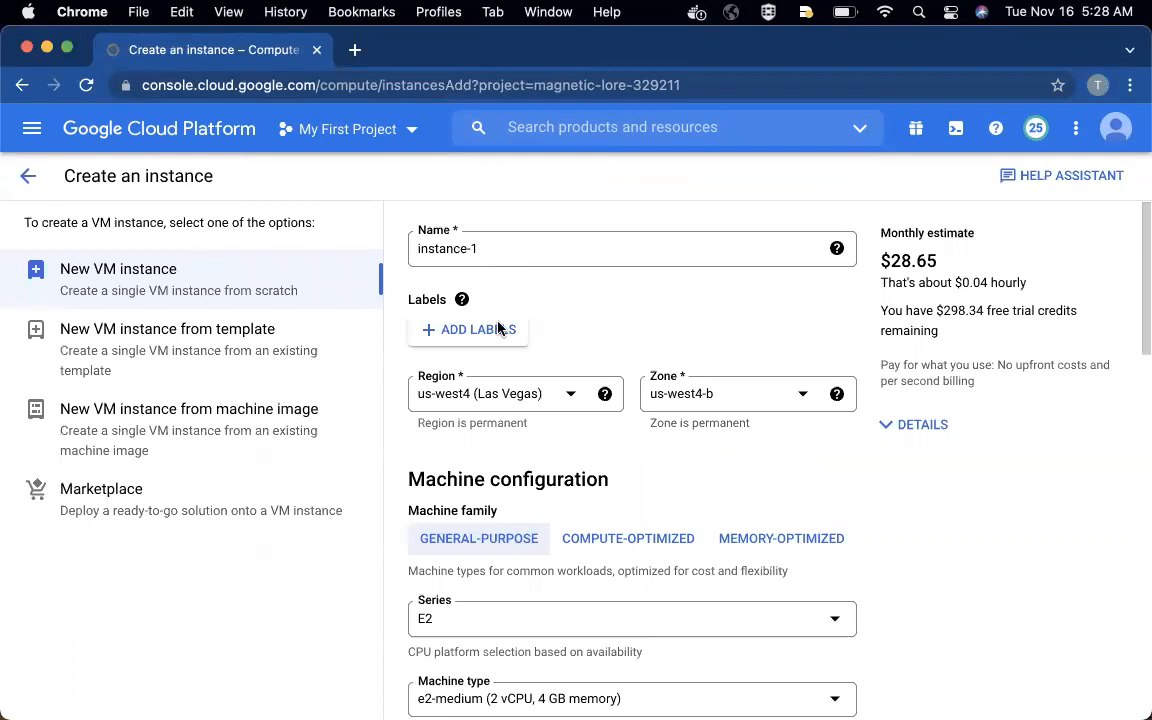
# Step: Set the new instance's region to us-central1 (Iowa)
pyautogui.click(571, 394)
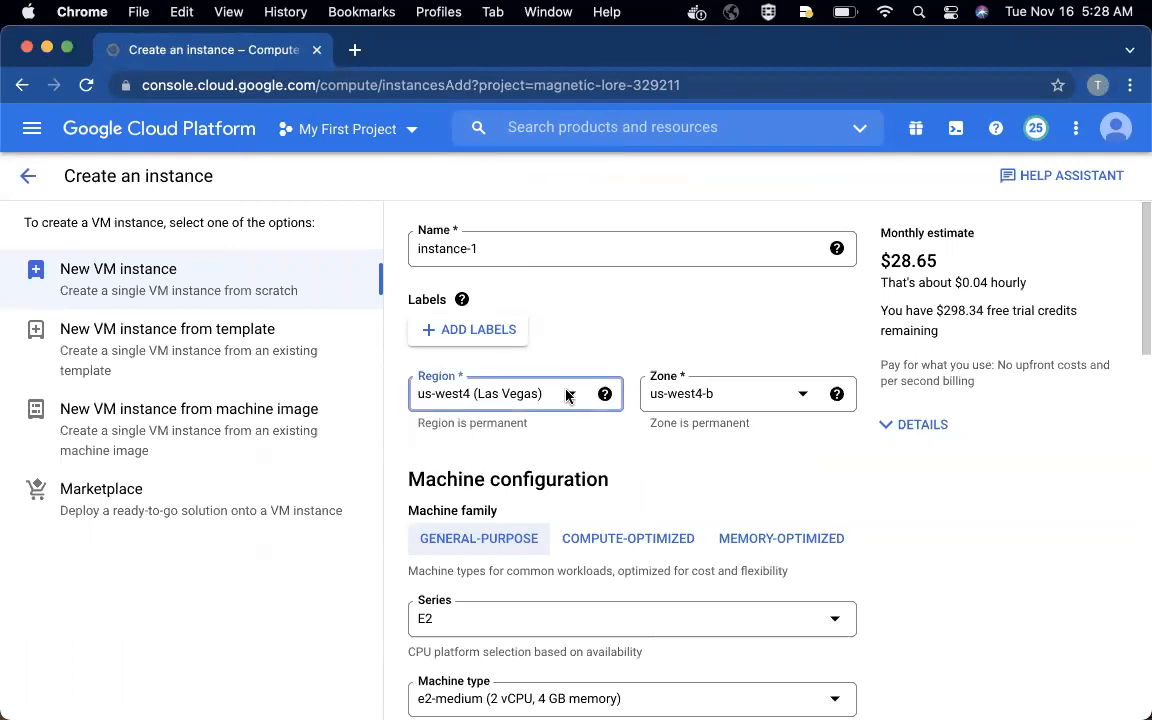
pyautogui.scroll(3, 533, 505)
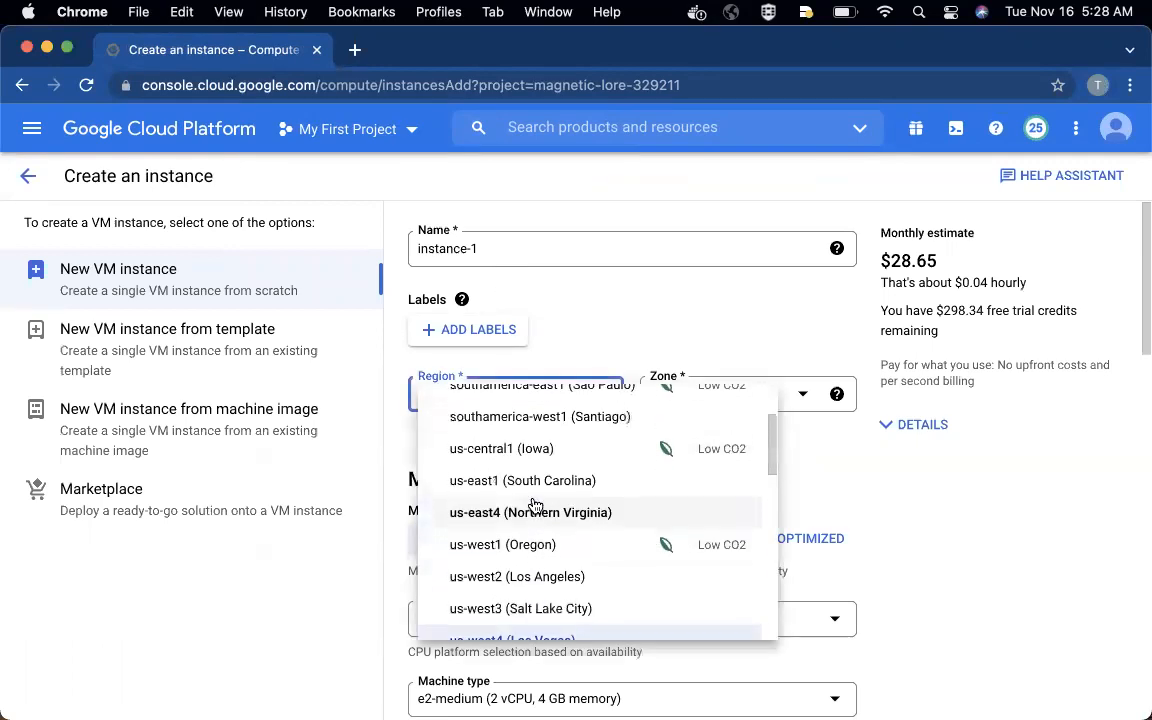
pyautogui.scroll(1, 535, 505)
pyautogui.scroll(-2, 535, 505)
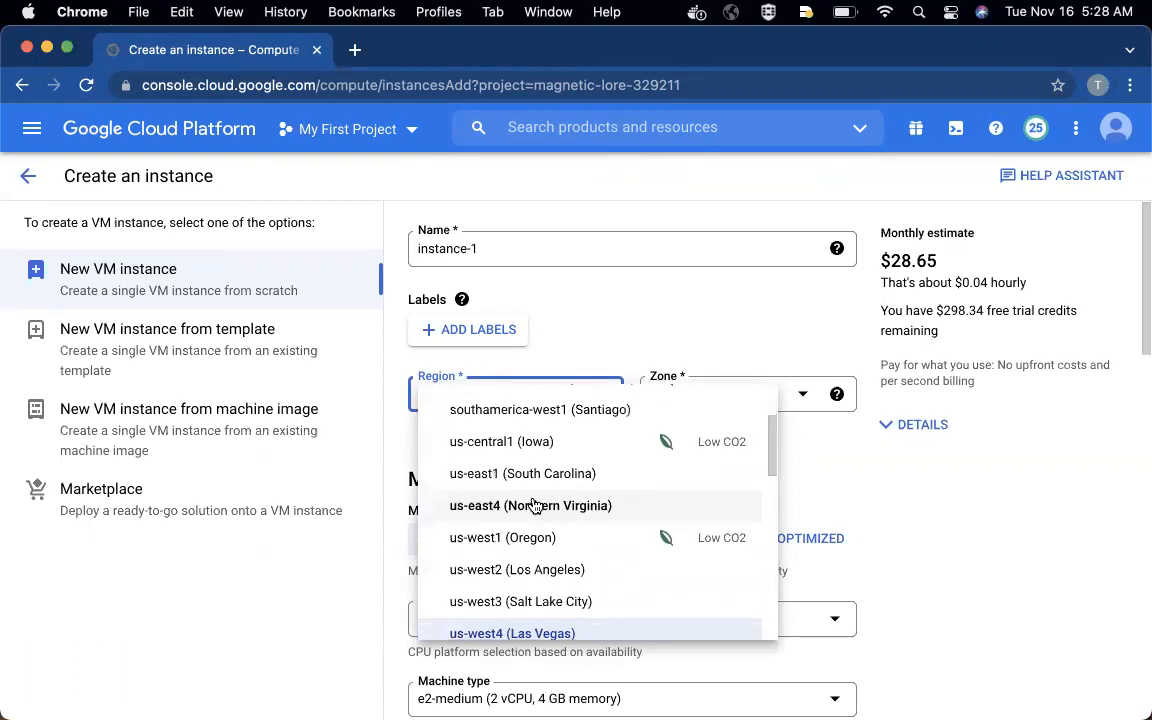
pyautogui.click(517, 445)
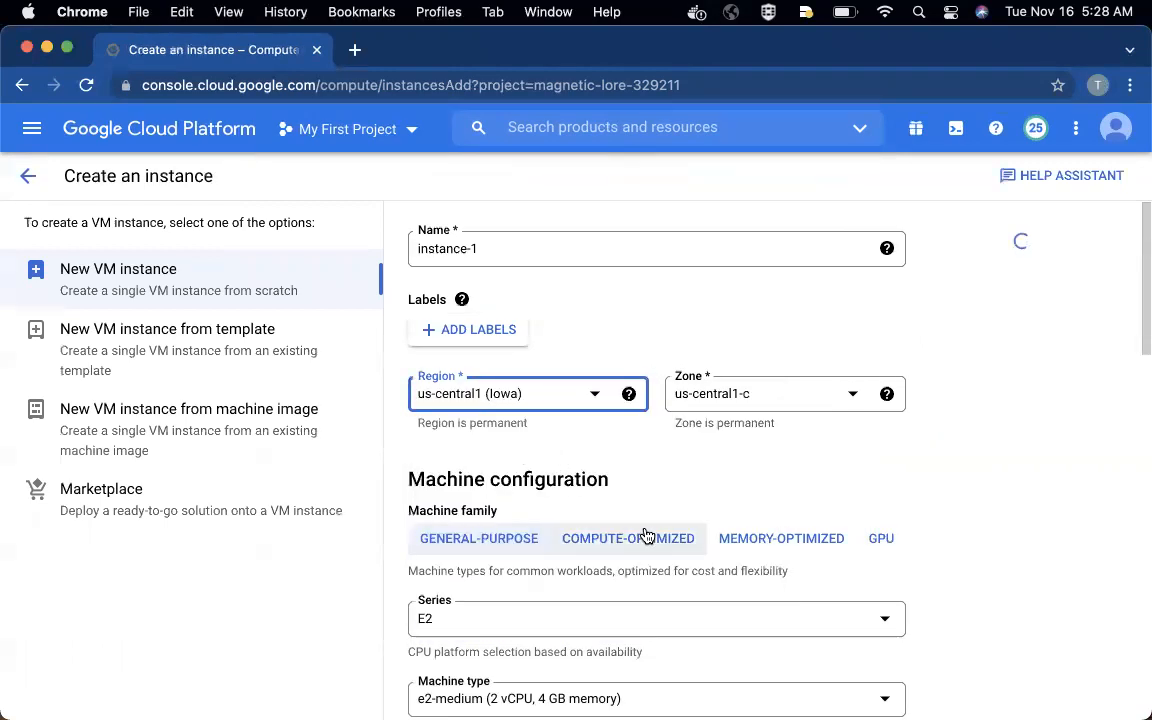
# Step: Set the instance's access scopes to allow full access to all Cloud APIs
pyautogui.scroll(-2, 645, 536)
pyautogui.scroll(-6, 645, 536)
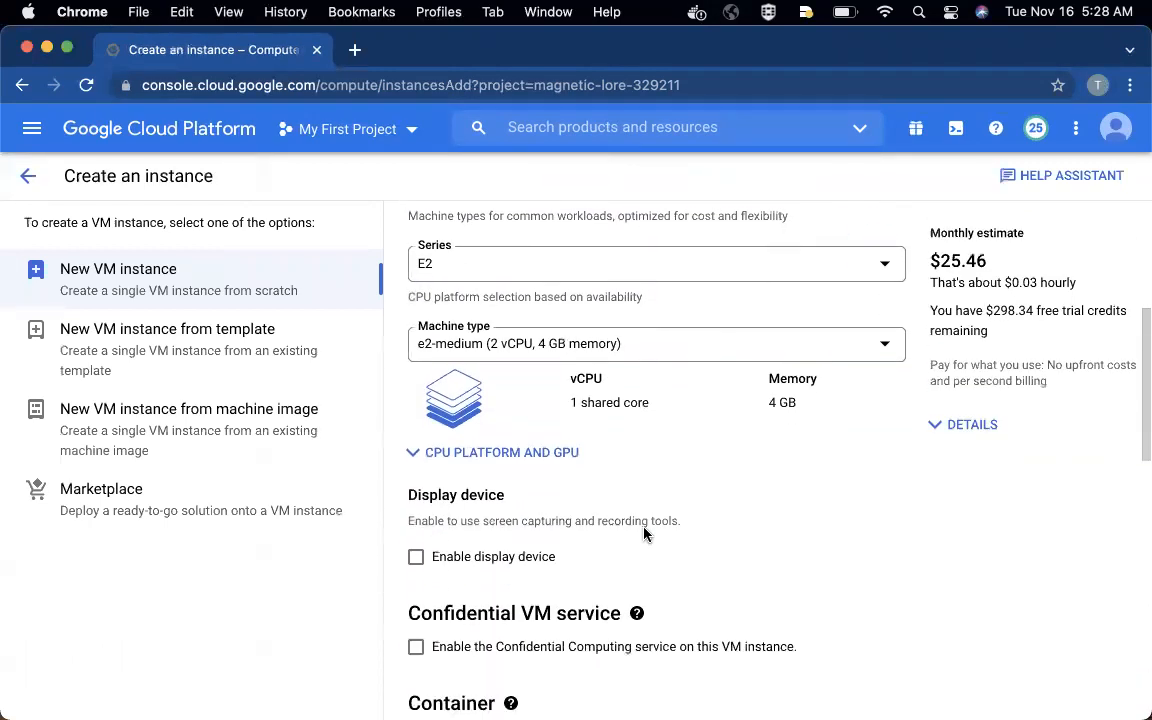
pyautogui.scroll(-3, 644, 534)
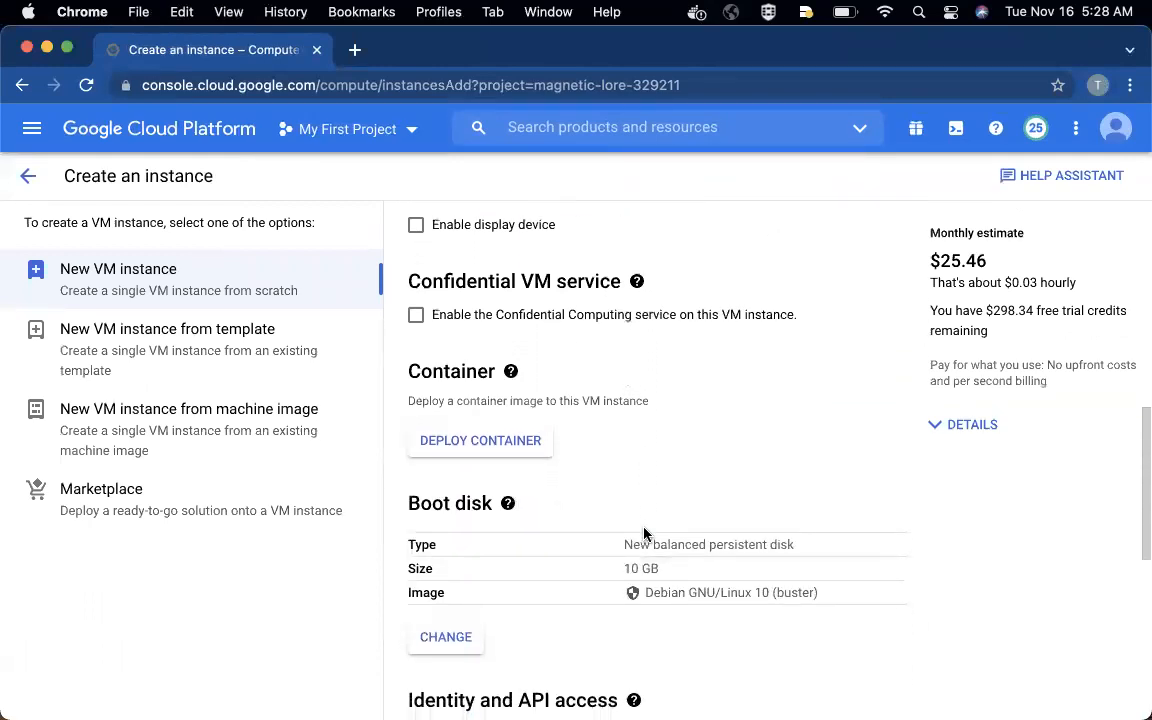
pyautogui.scroll(-7, 644, 534)
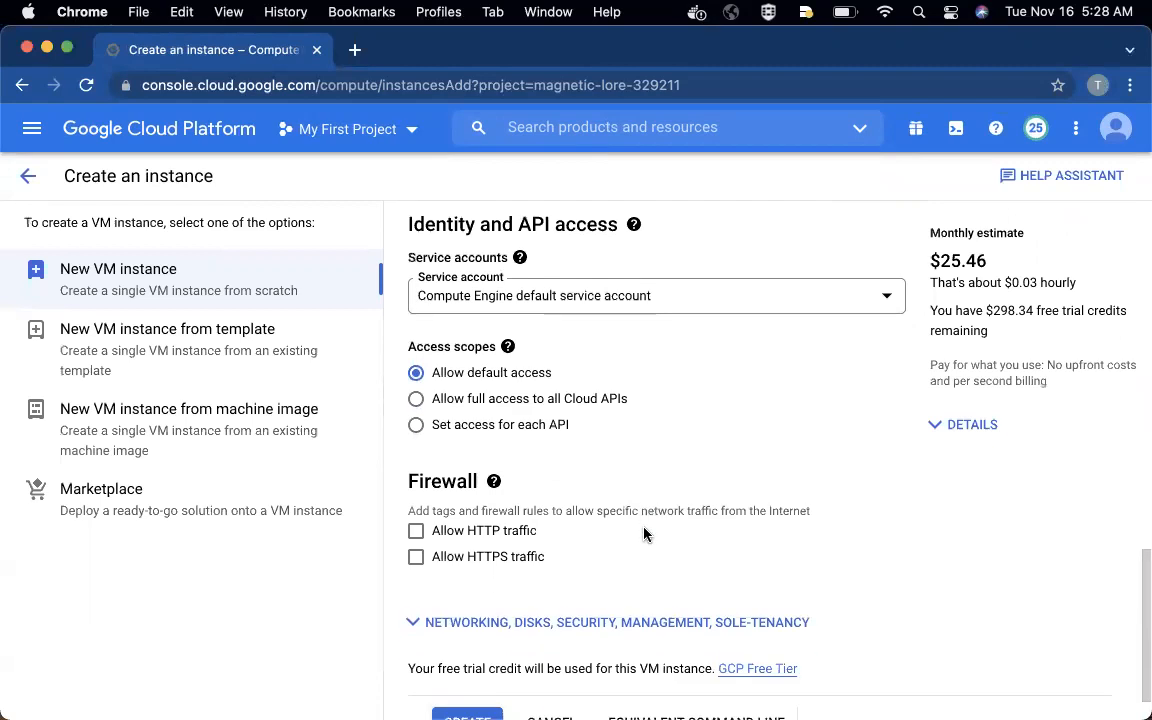
pyautogui.click(443, 400)
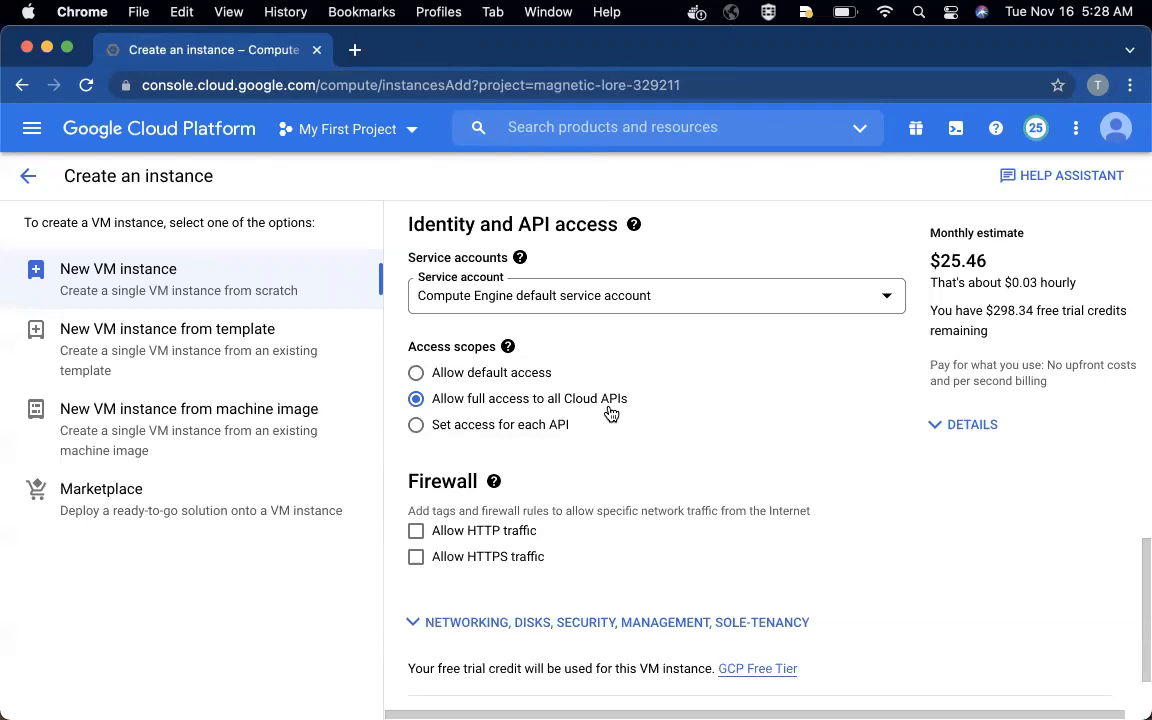
# Step: Expand the instance's advanced networking settings and open the default network interface for editing
pyautogui.scroll(-1, 600, 450)
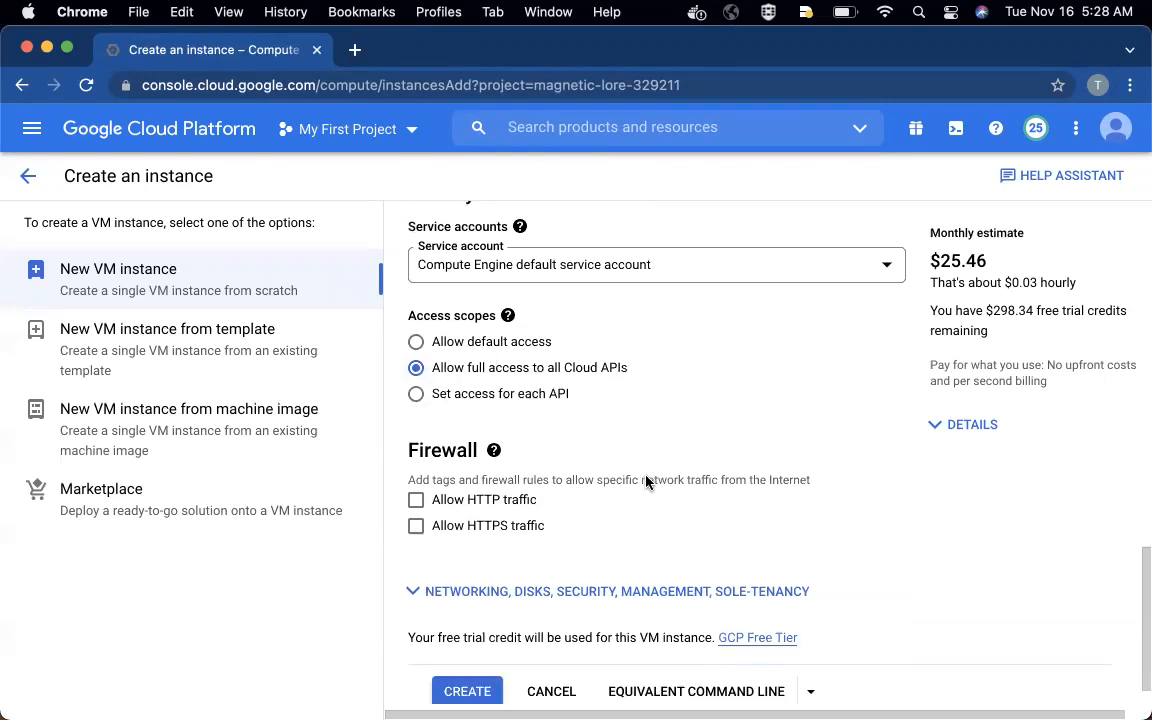
pyautogui.scroll(-1, 646, 482)
pyautogui.click(556, 551)
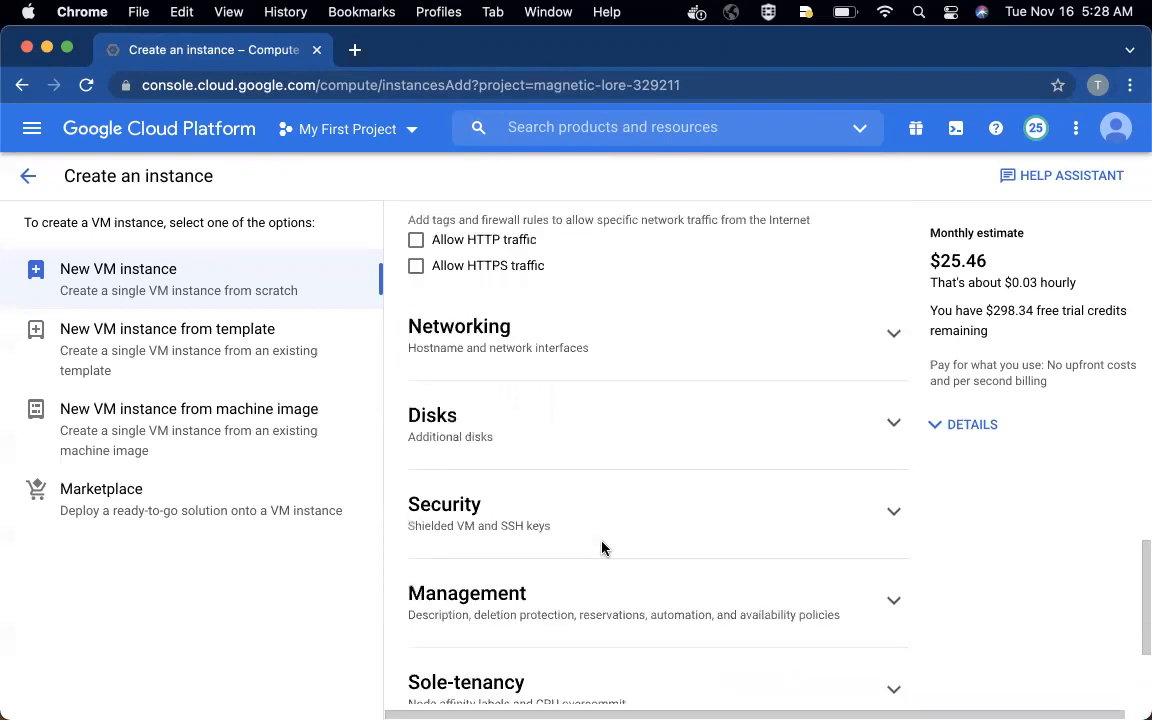
pyautogui.click(514, 288)
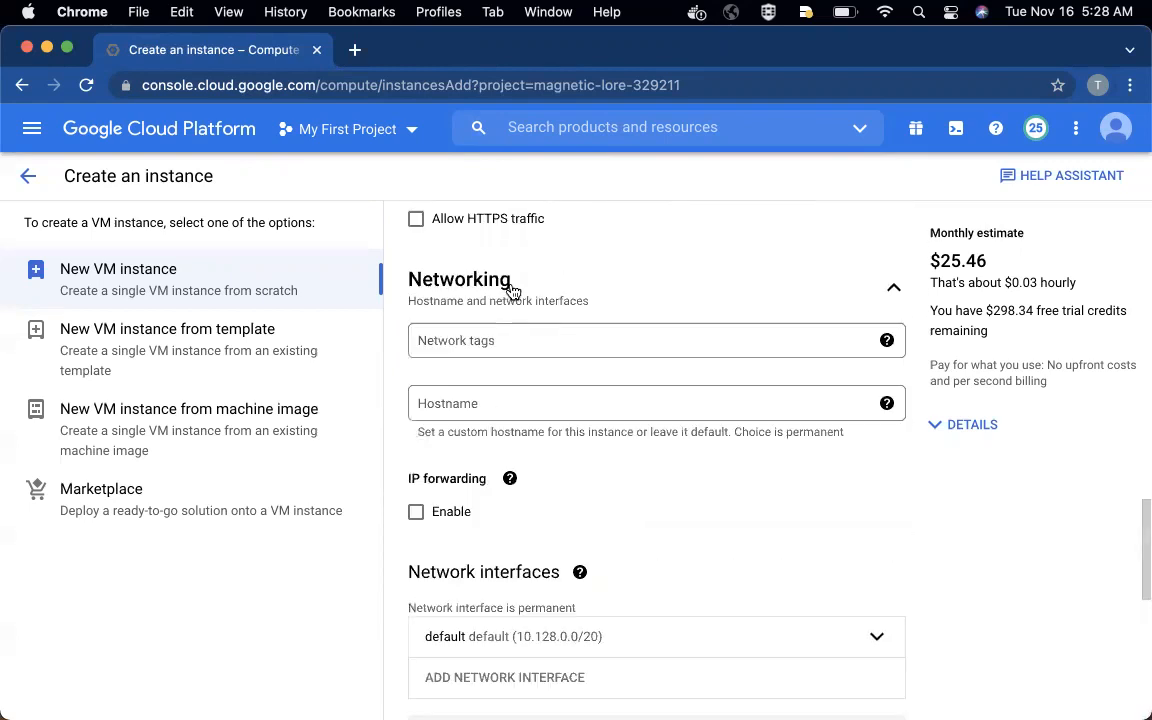
pyautogui.scroll(-3, 644, 431)
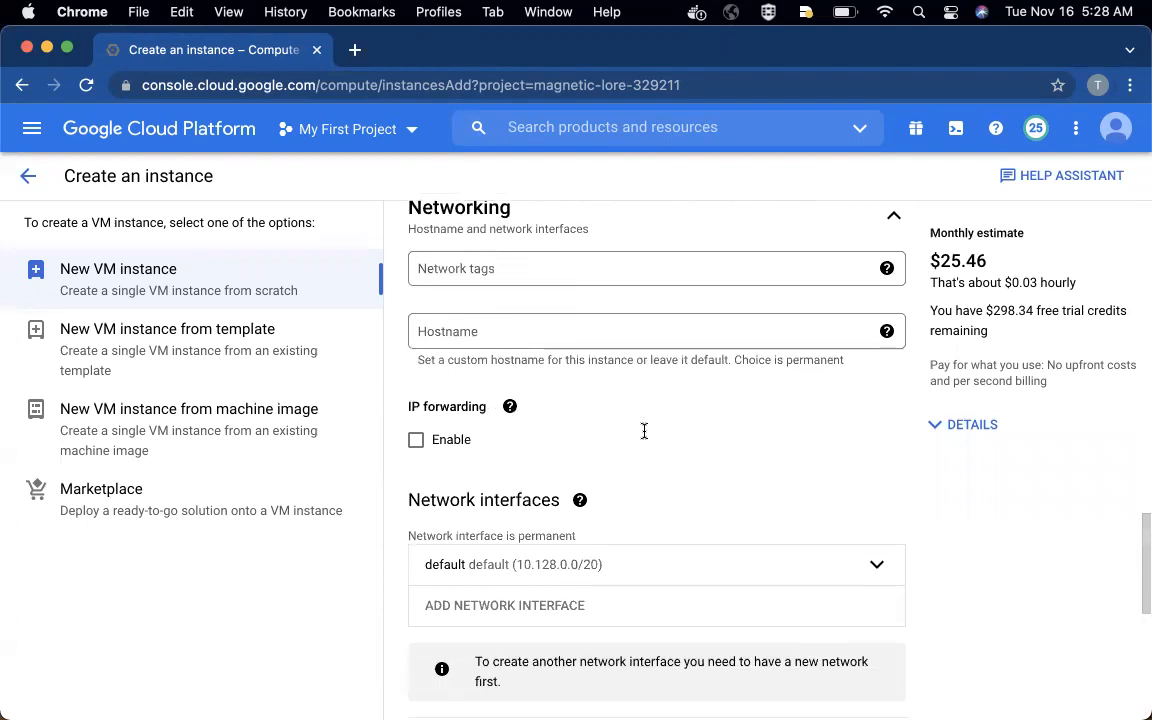
pyautogui.click(715, 503)
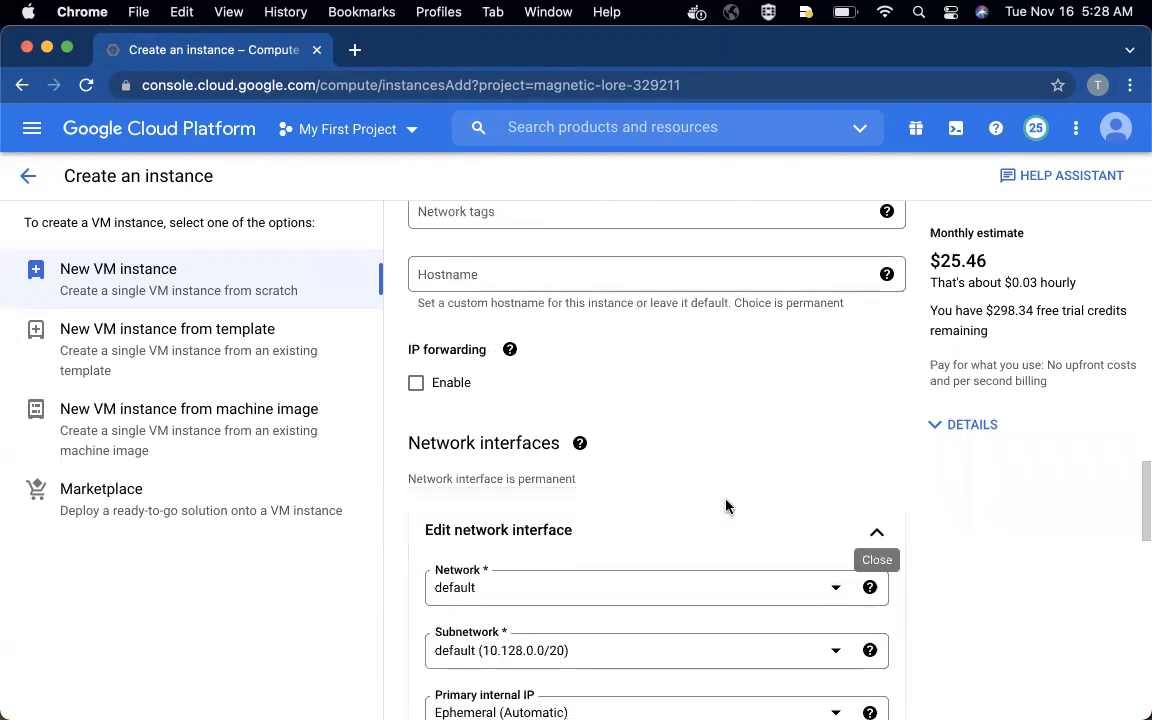
pyautogui.scroll(-5, 725, 505)
pyautogui.scroll(-4, 729, 508)
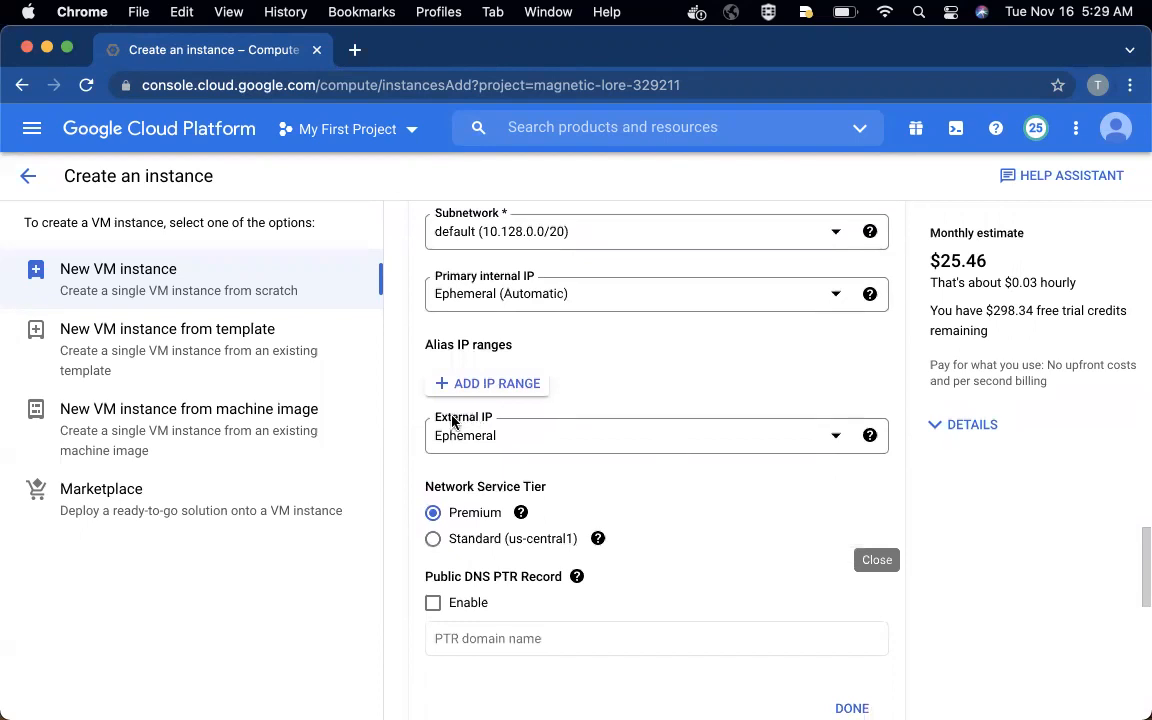
# Step: Set the network interface's external IP to None and switch it back to Ephemeral
pyautogui.click(491, 443)
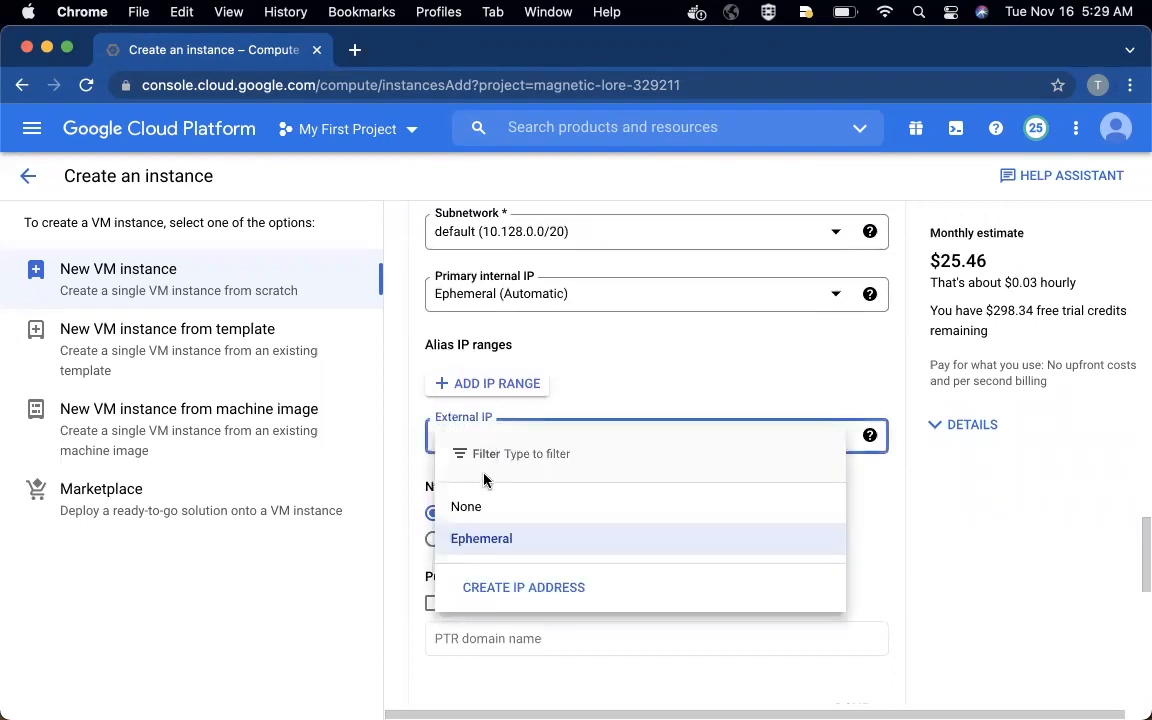
pyautogui.click(480, 507)
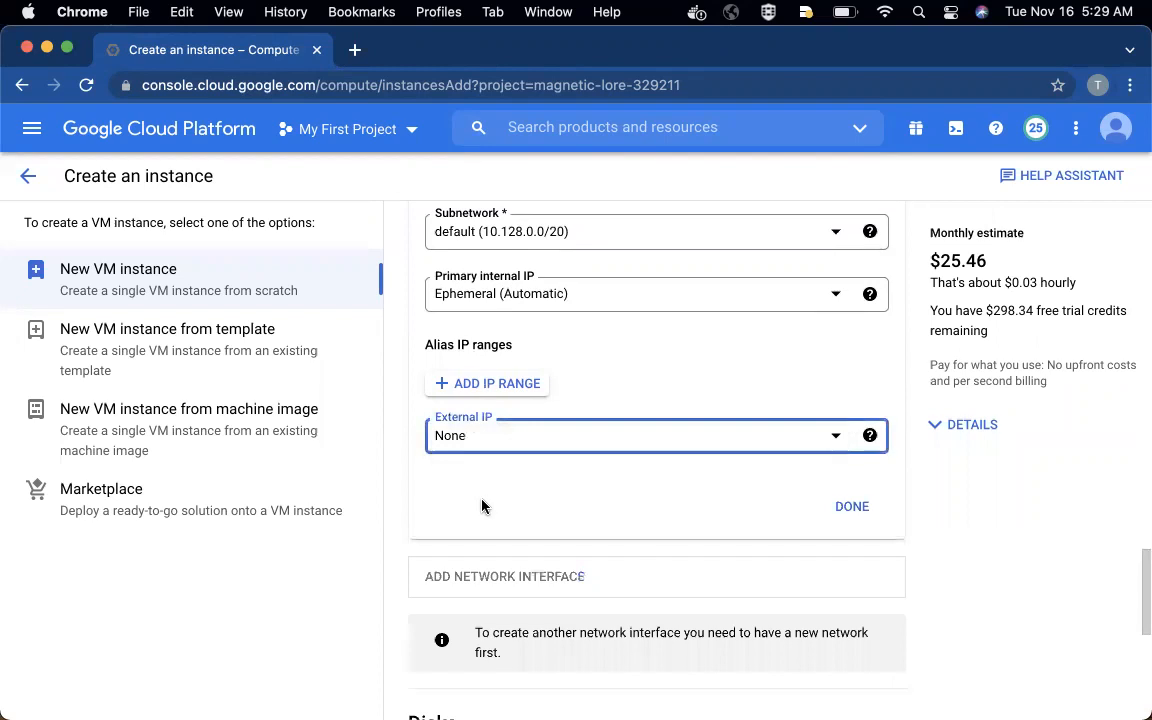
pyautogui.click(512, 435)
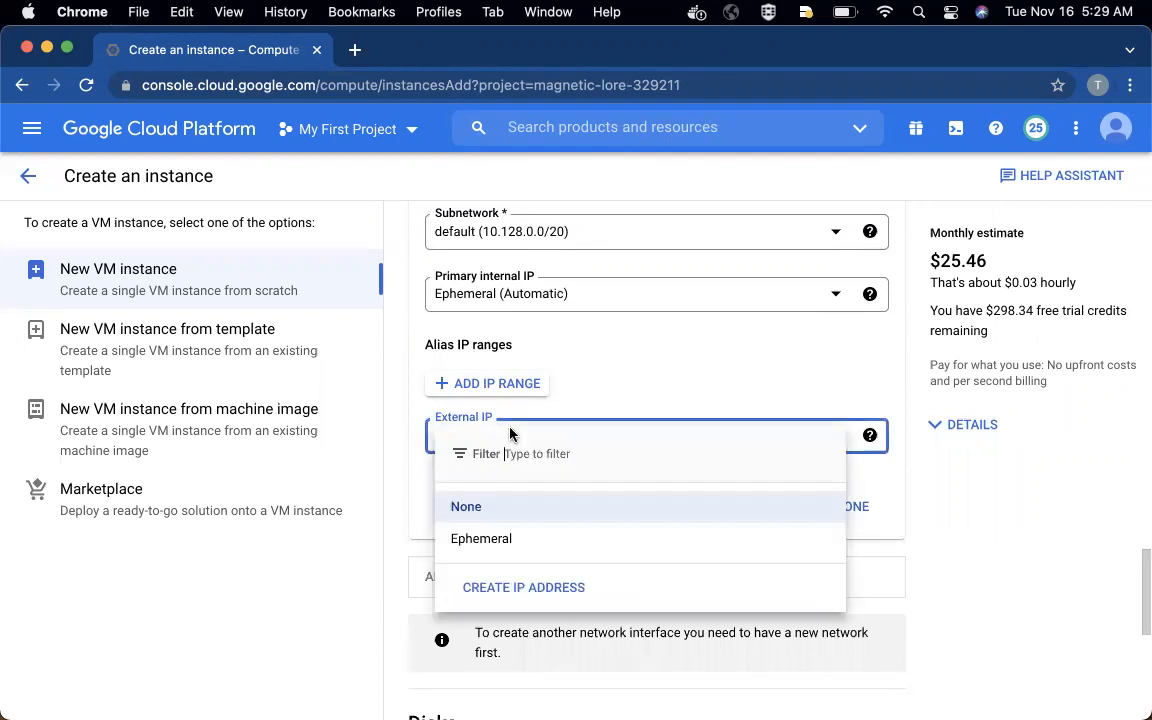
pyautogui.click(479, 538)
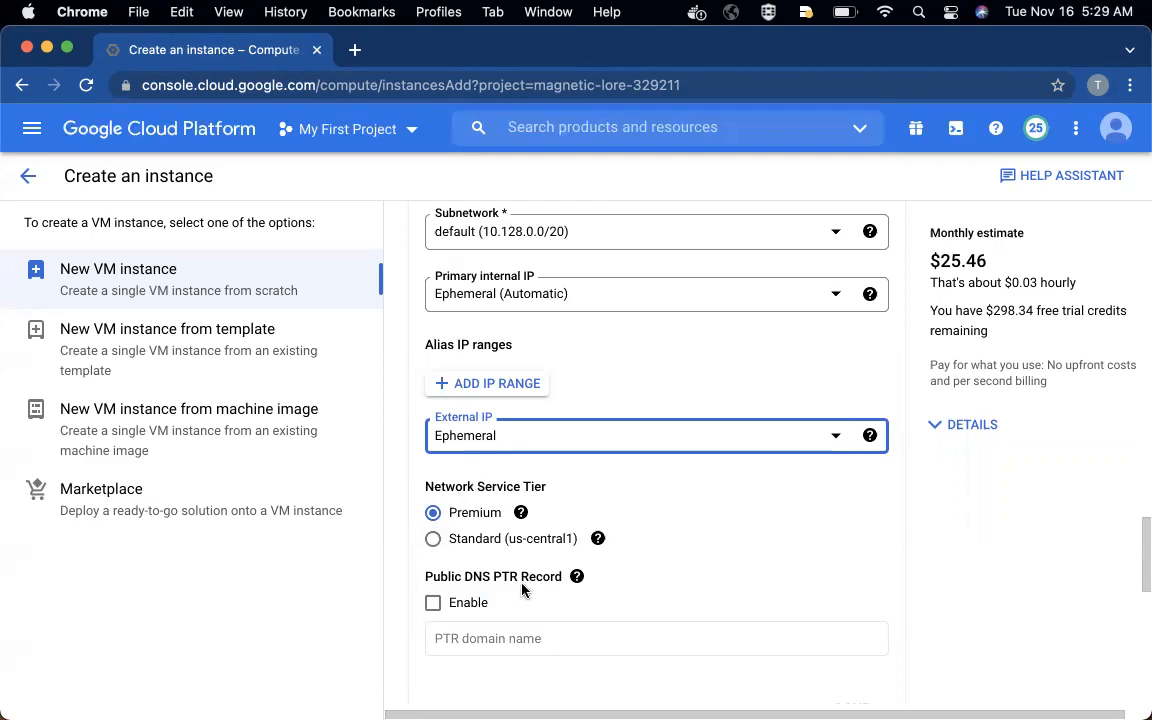
# Step: Switch to the course README on GitHub and compare the Premium and Standard network tier diagrams
pyautogui.hotkey('ctrl', 'Up')
pyautogui.click(324, 327)
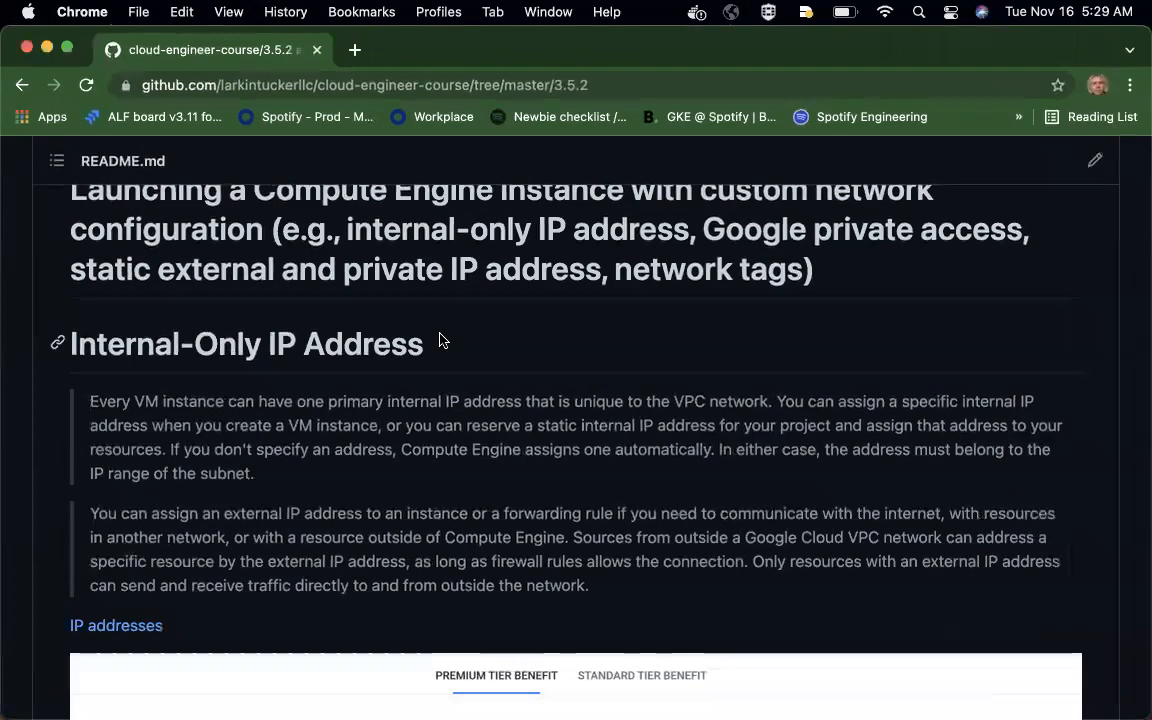
pyautogui.scroll(-10, 441, 341)
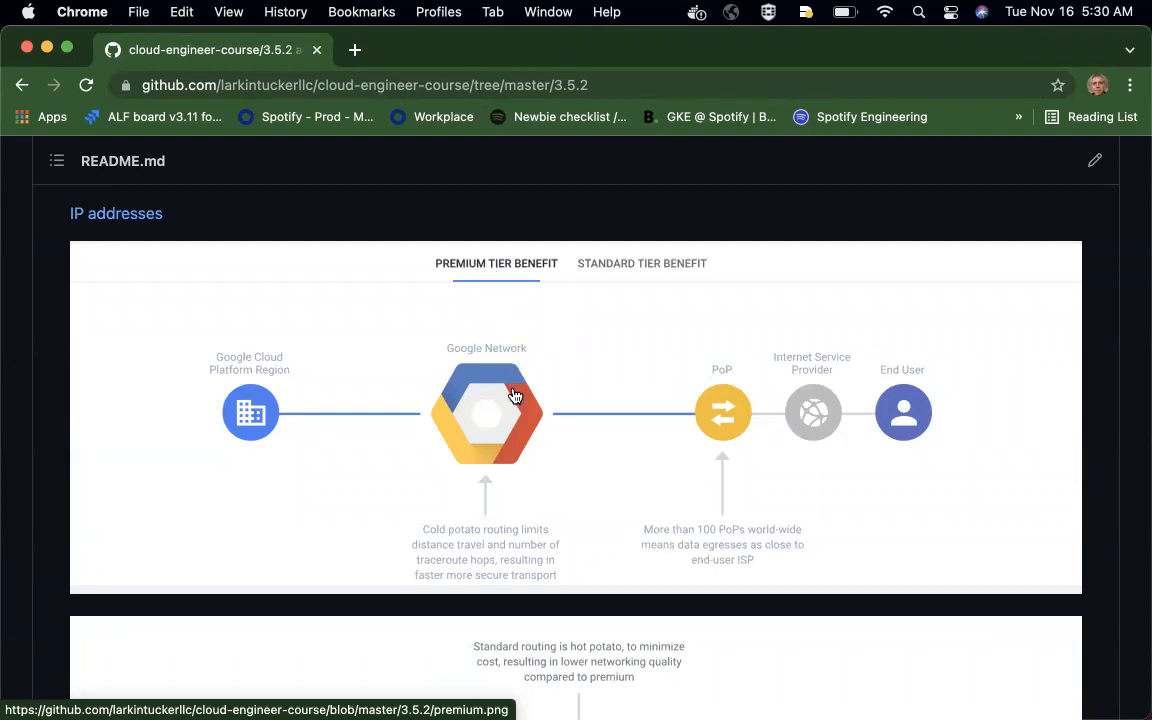
pyautogui.scroll(-5, 513, 396)
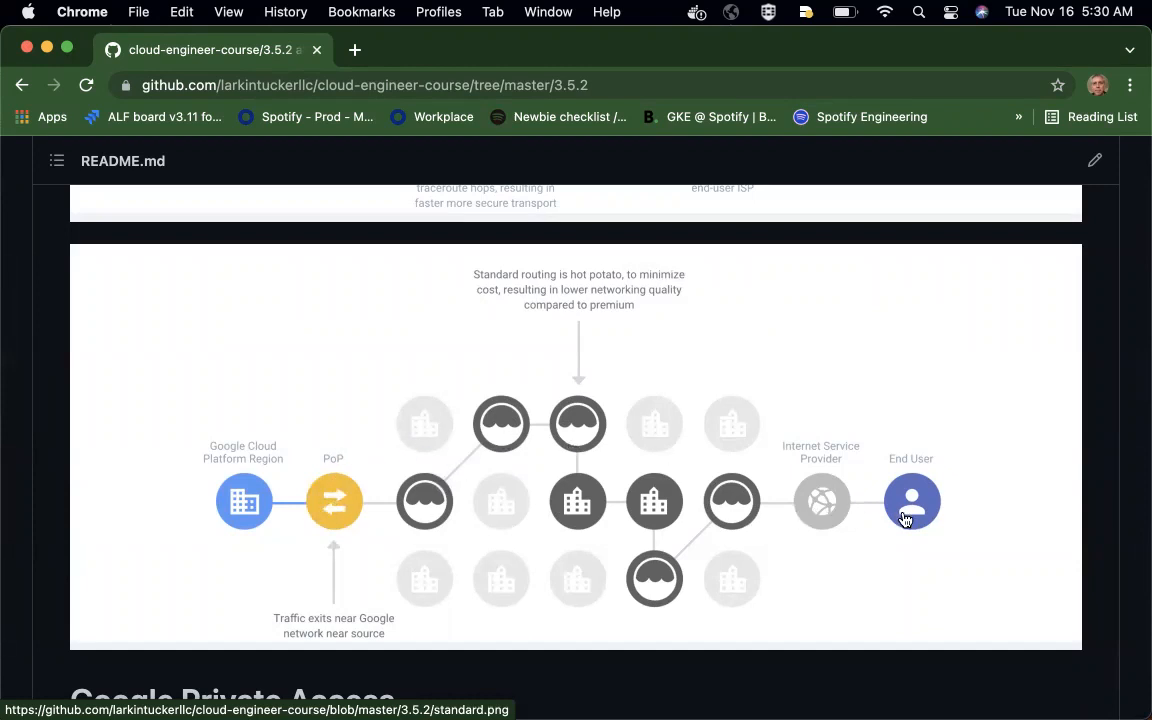
pyautogui.scroll(-1, 938, 532)
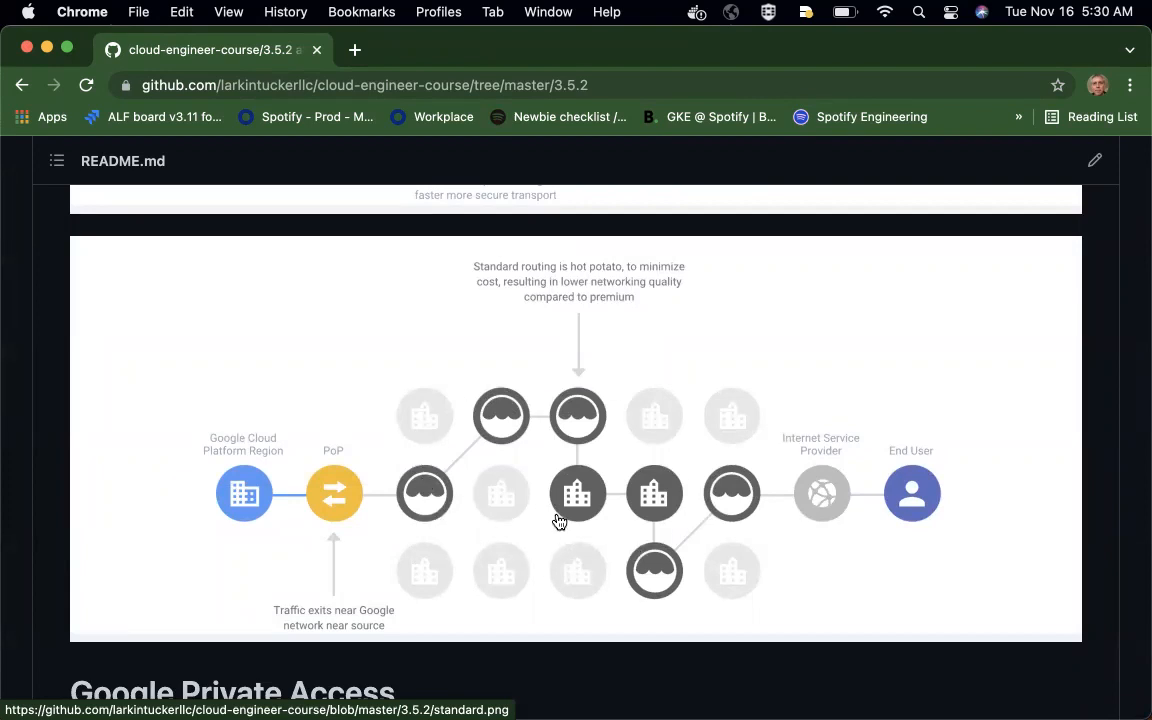
pyautogui.scroll(5, 559, 524)
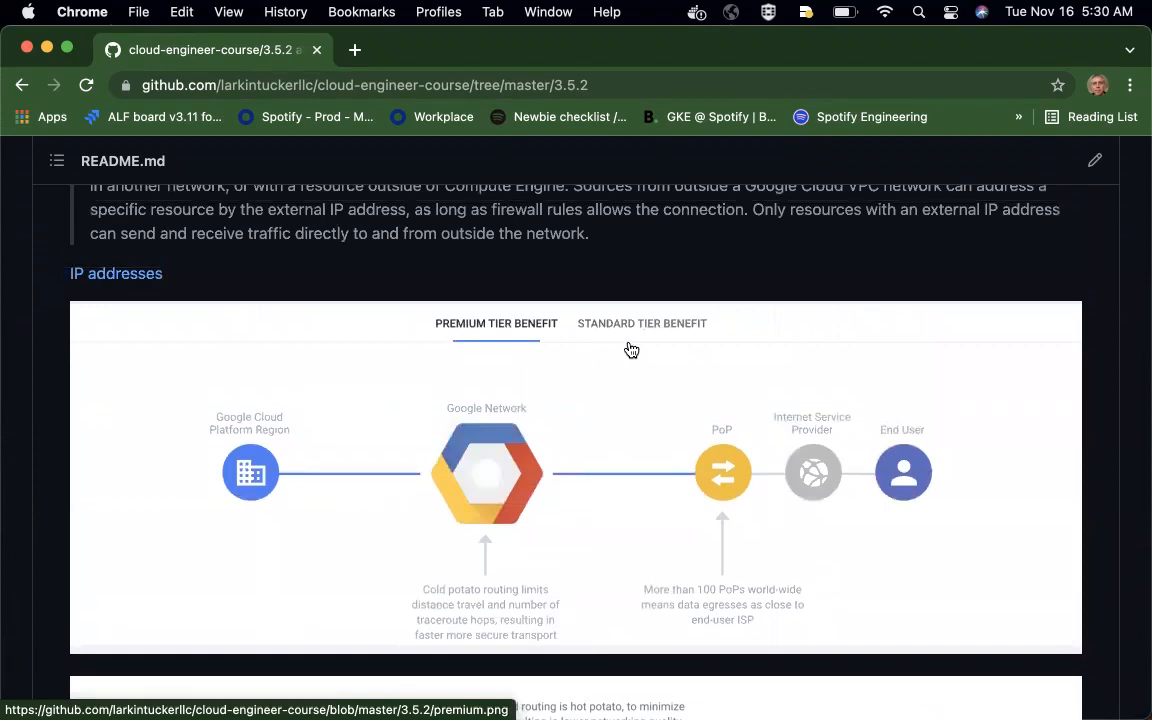
# Step: Return to the Google Cloud instance form and set the network interface's external IP to None
pyautogui.hotkey('ctrl', 'Up')
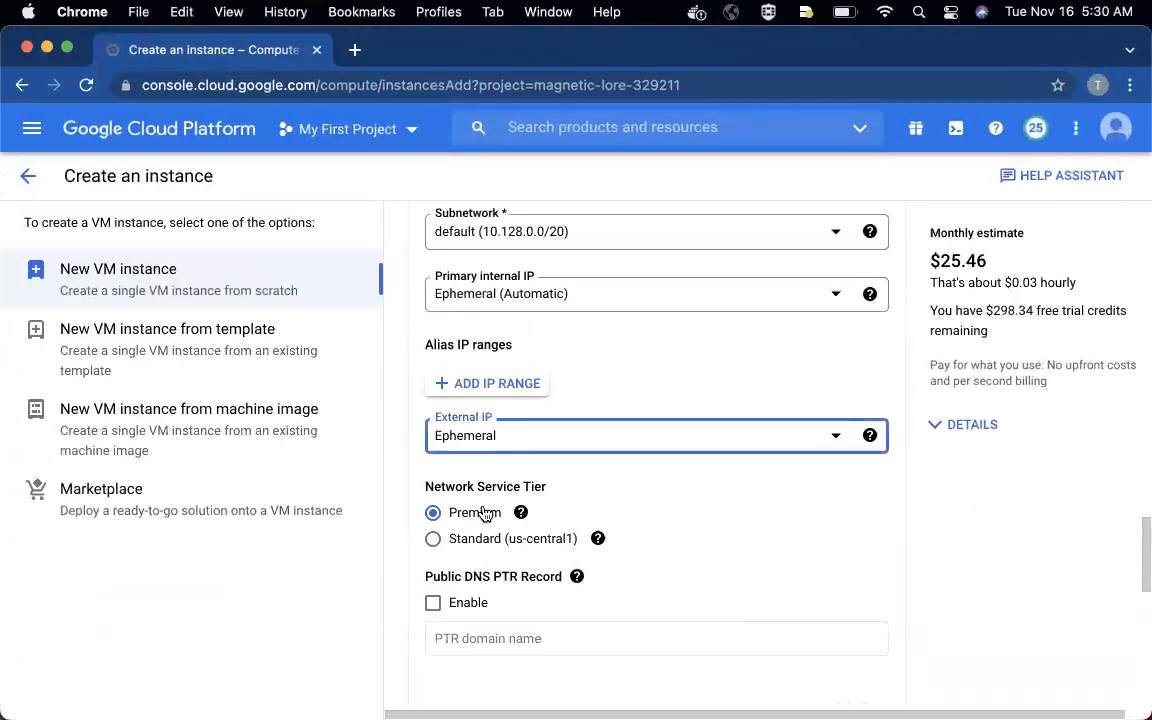
pyautogui.click(530, 437)
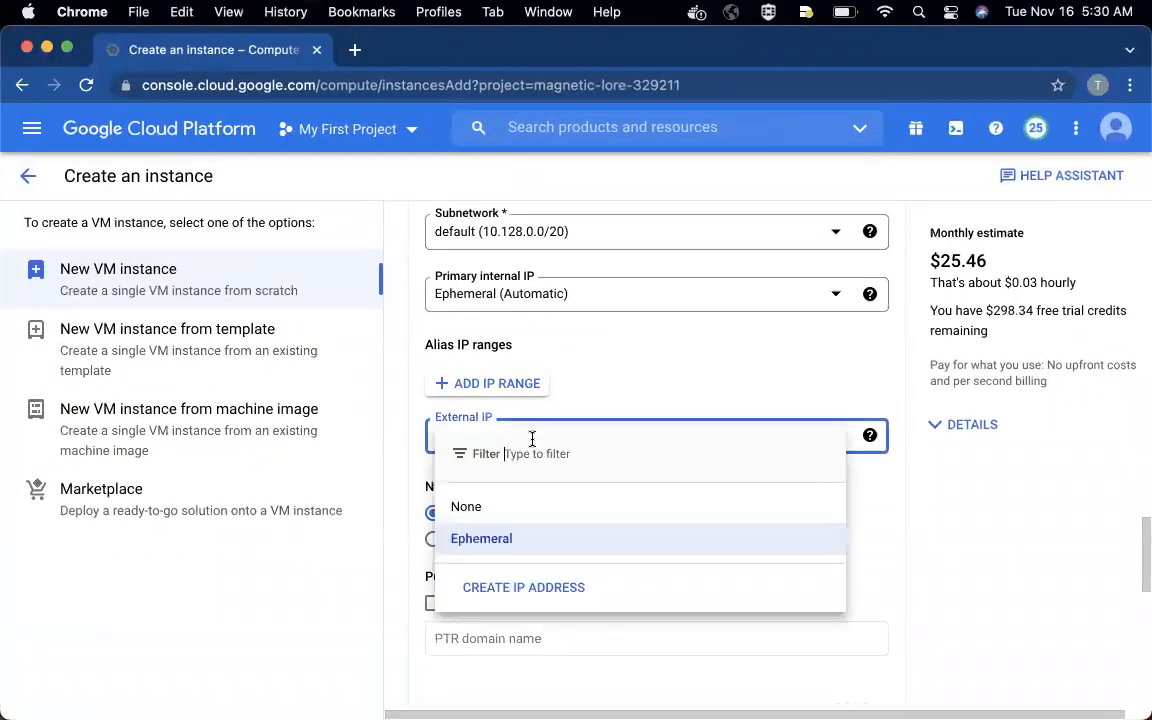
pyautogui.click(485, 507)
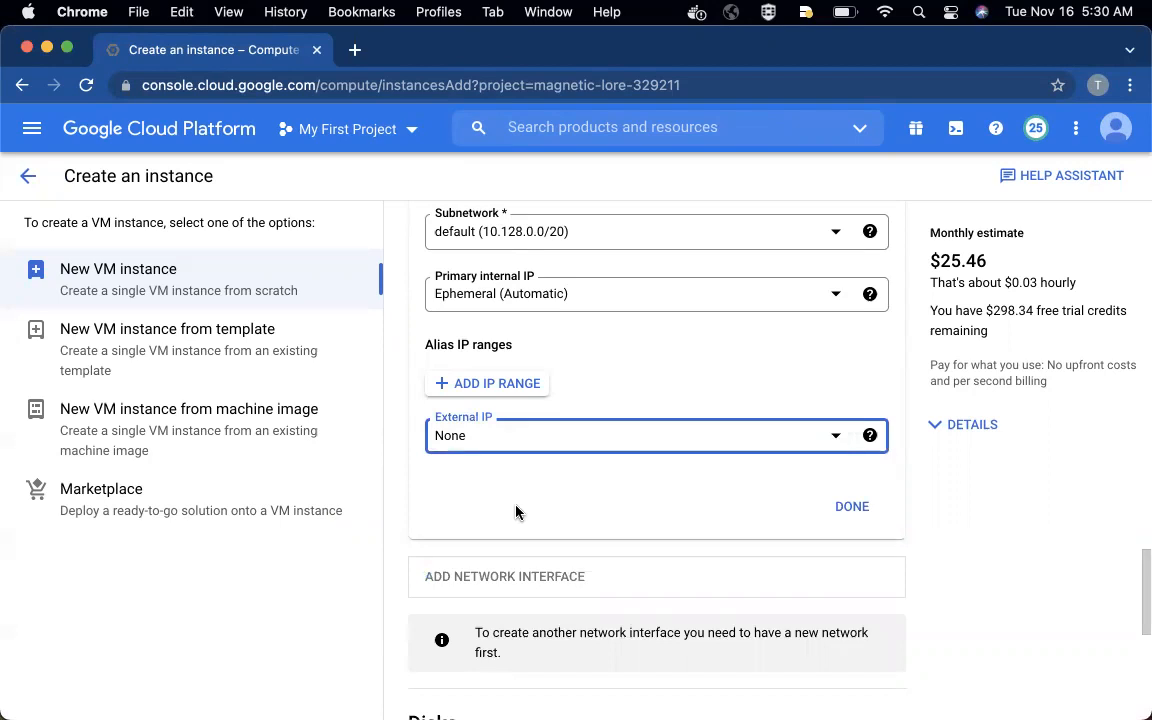
# Step: Create the VM instance with the configured settings
pyautogui.scroll(1, 596, 514)
pyautogui.scroll(-8, 596, 514)
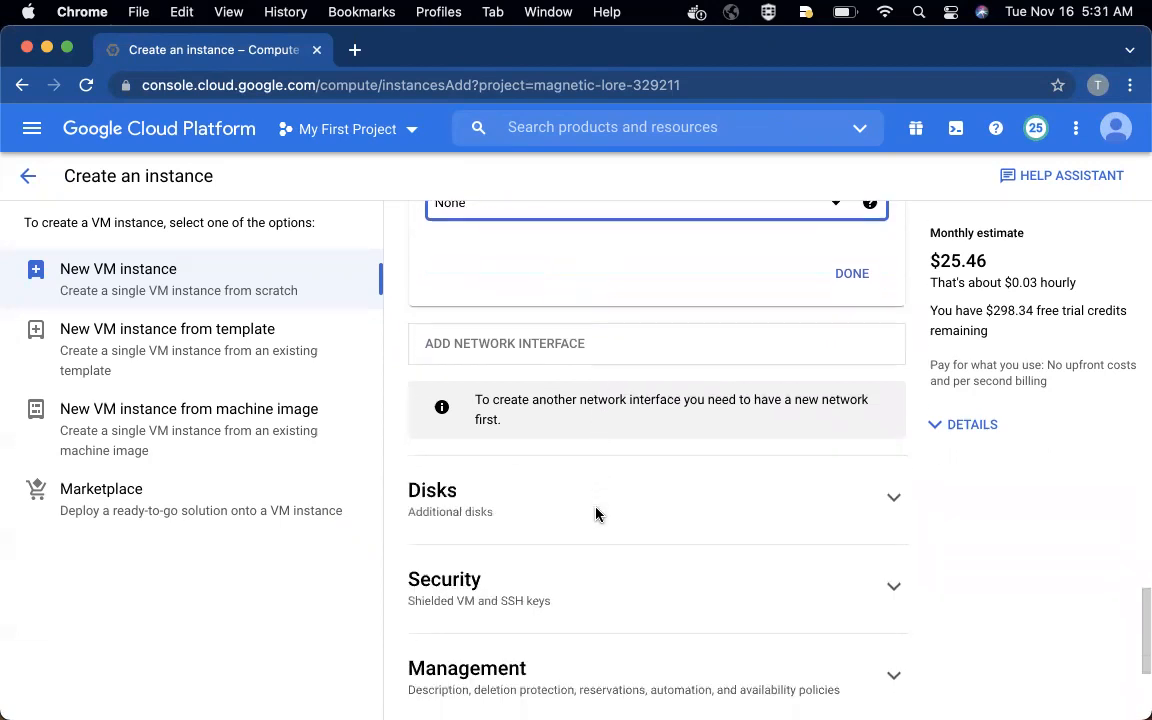
pyautogui.click(465, 668)
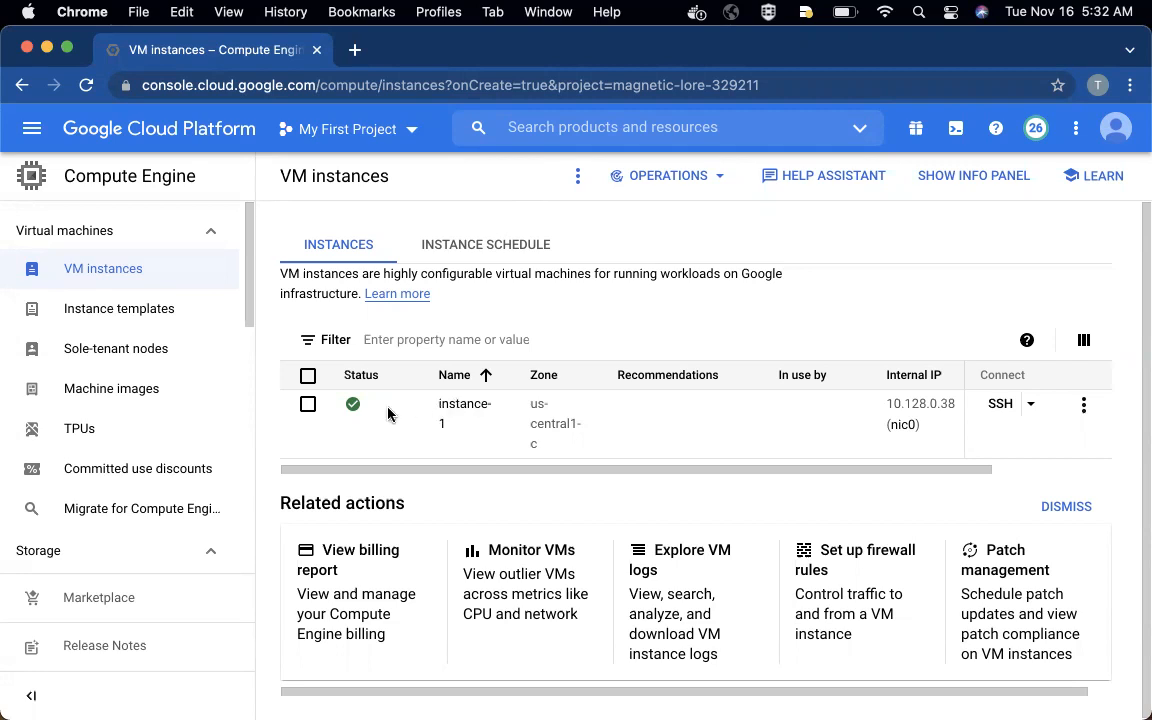
# Step: Open the details of instance-1 and examine the internal and external IP of its network interface
pyautogui.click(449, 408)
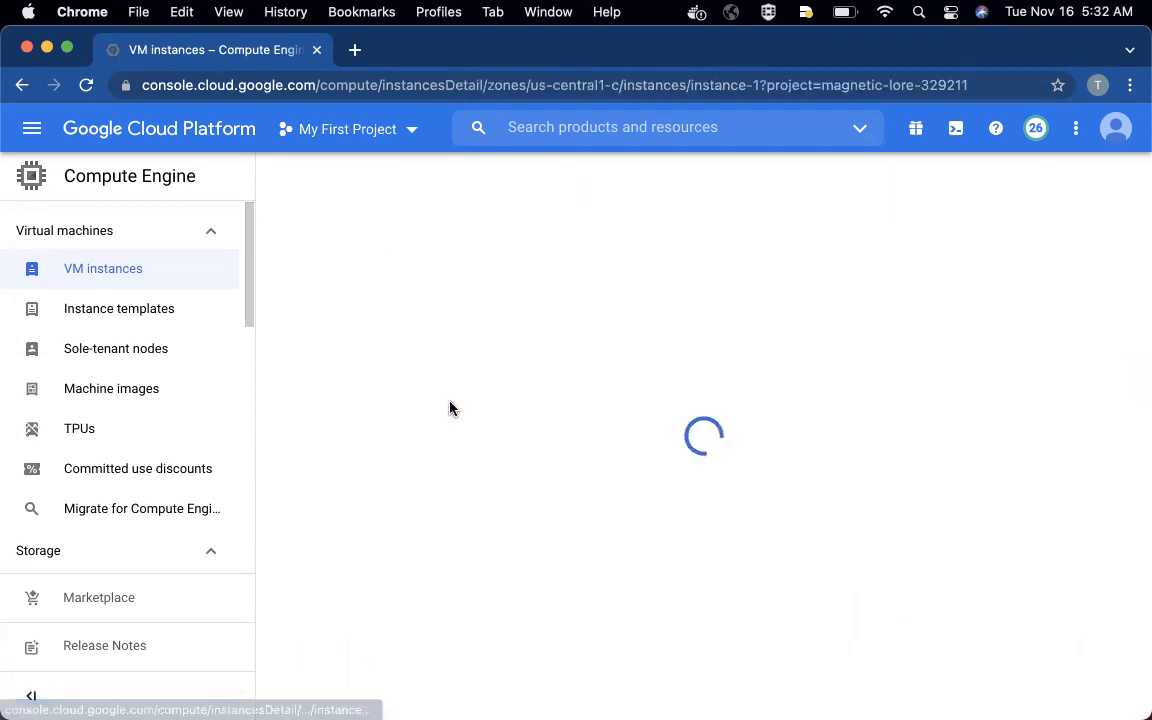
pyautogui.scroll(-10, 506, 420)
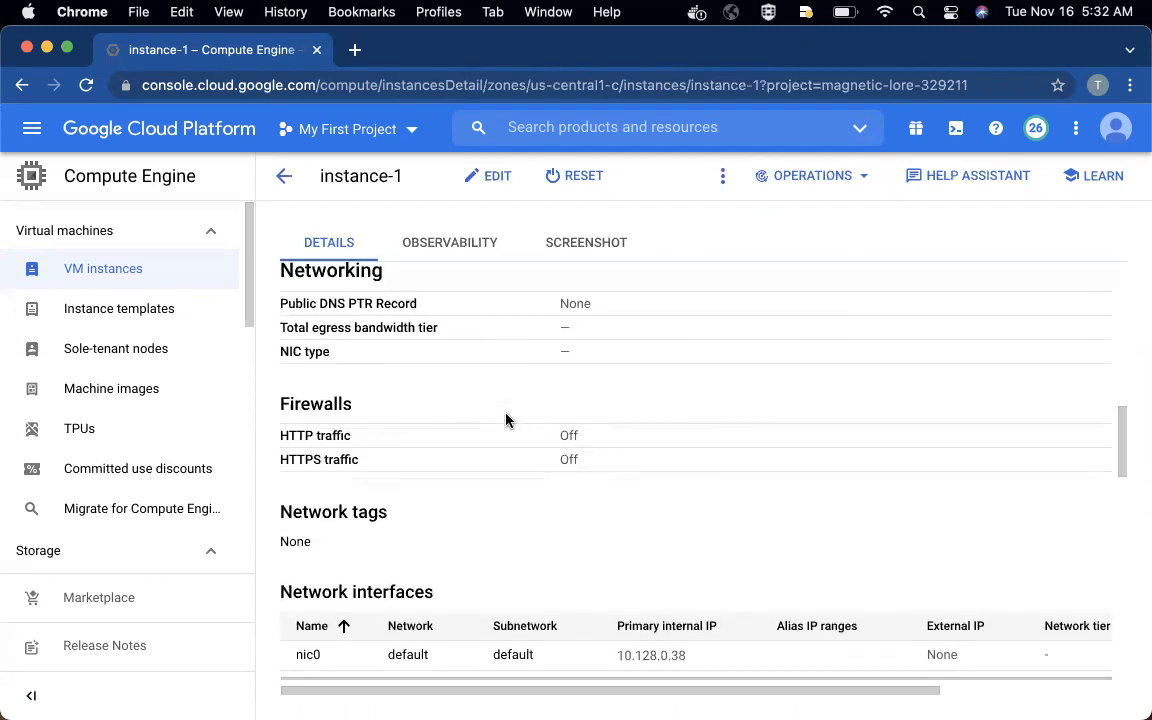
pyautogui.scroll(-3, 506, 420)
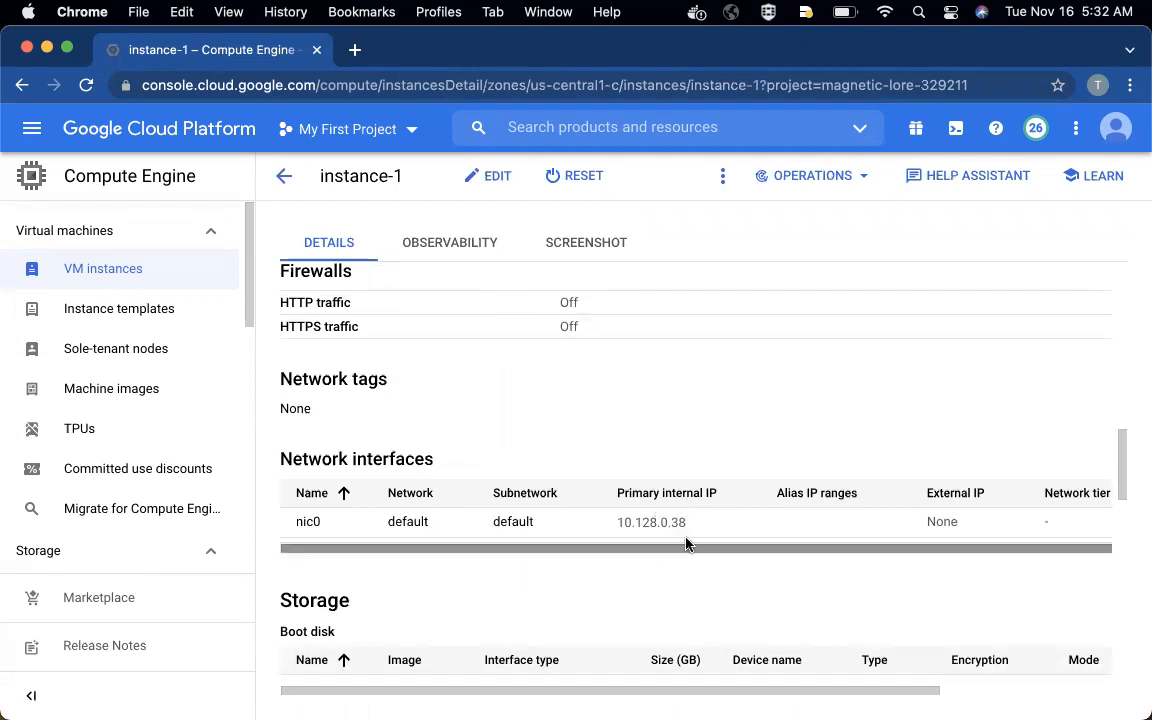
pyautogui.hscroll(2, 823, 527)
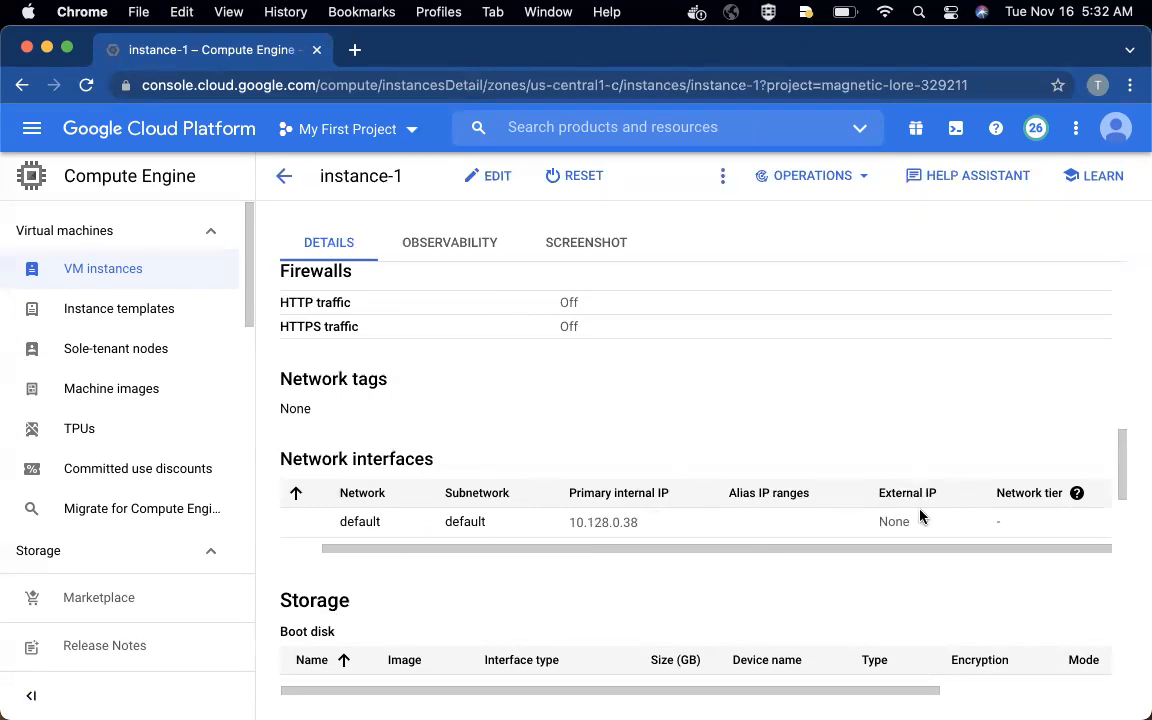
# Step: Return to the VM instances list and copy the gcloud command for connecting to instance-1 over SSH
pyautogui.hscroll(-2, 861, 509)
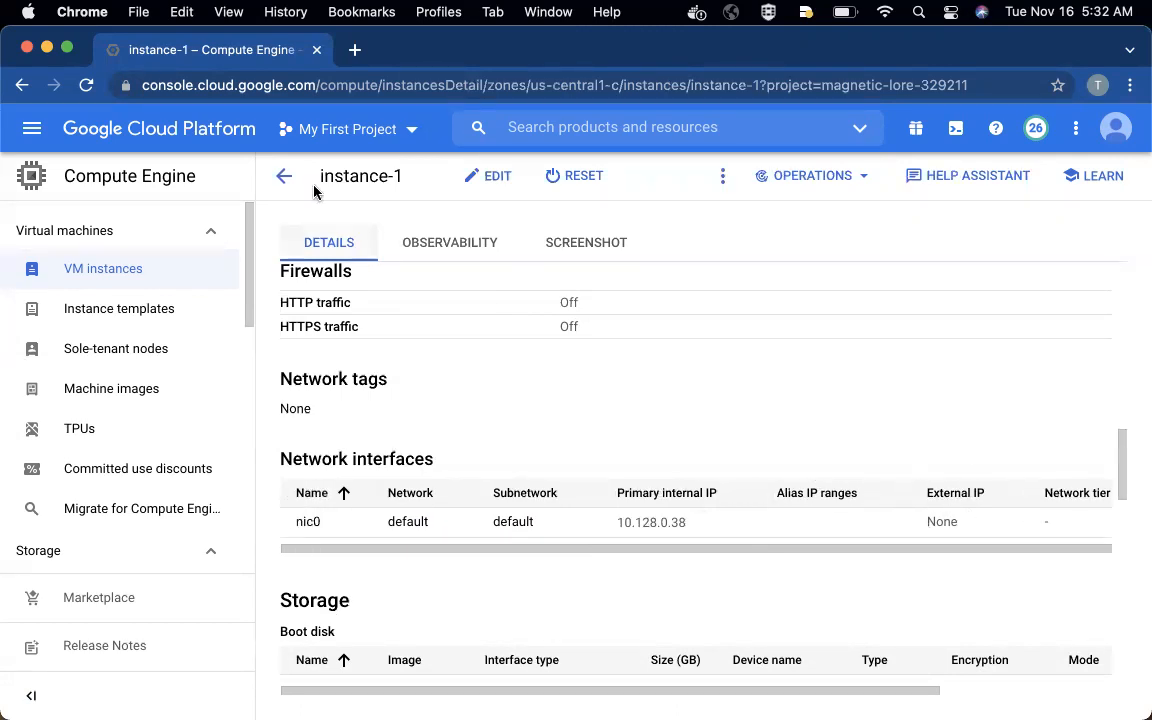
pyautogui.click(284, 176)
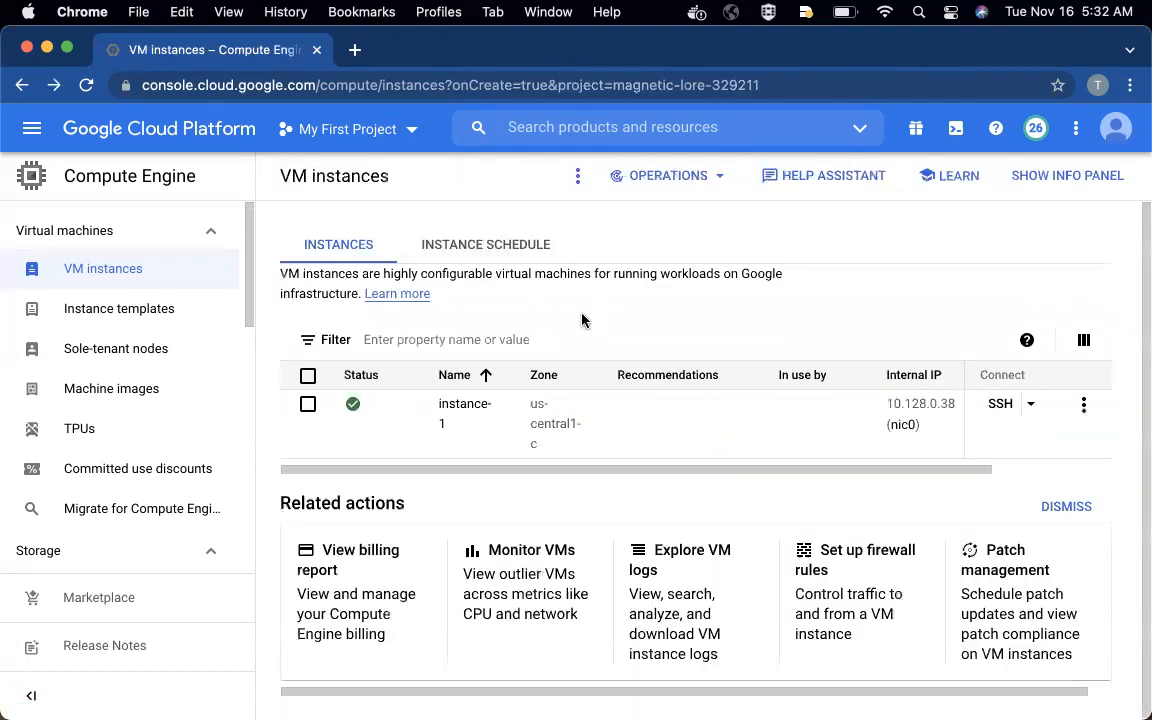
pyautogui.click(1031, 404)
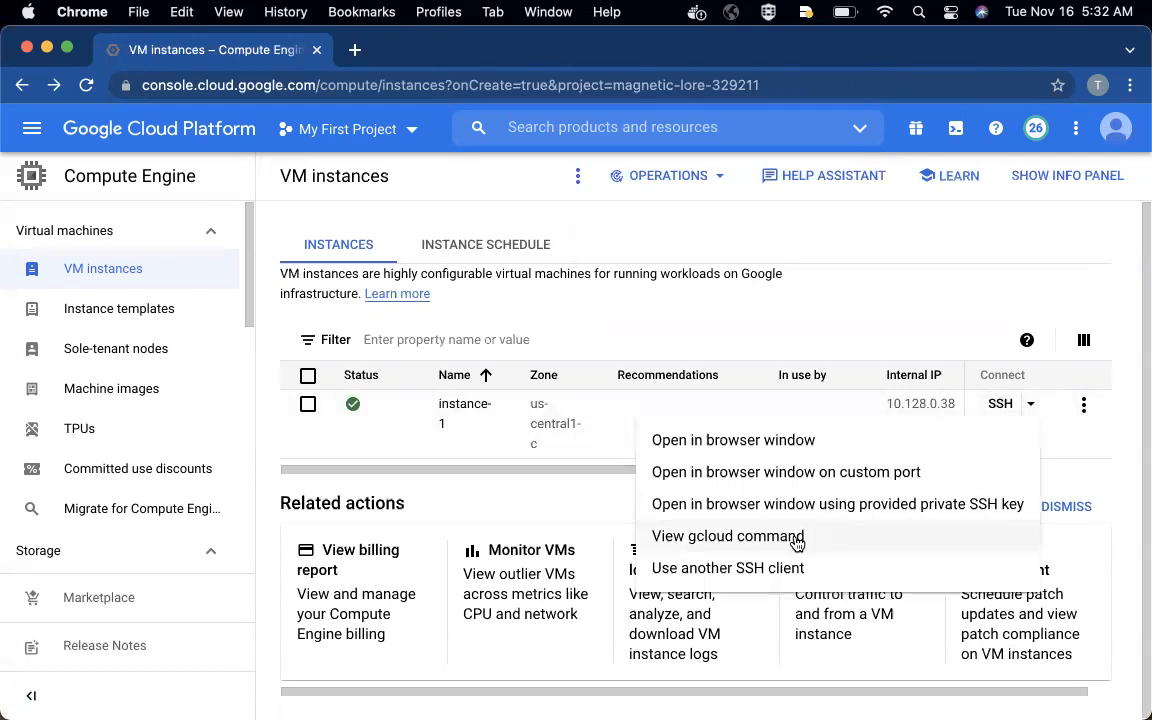
pyautogui.click(797, 538)
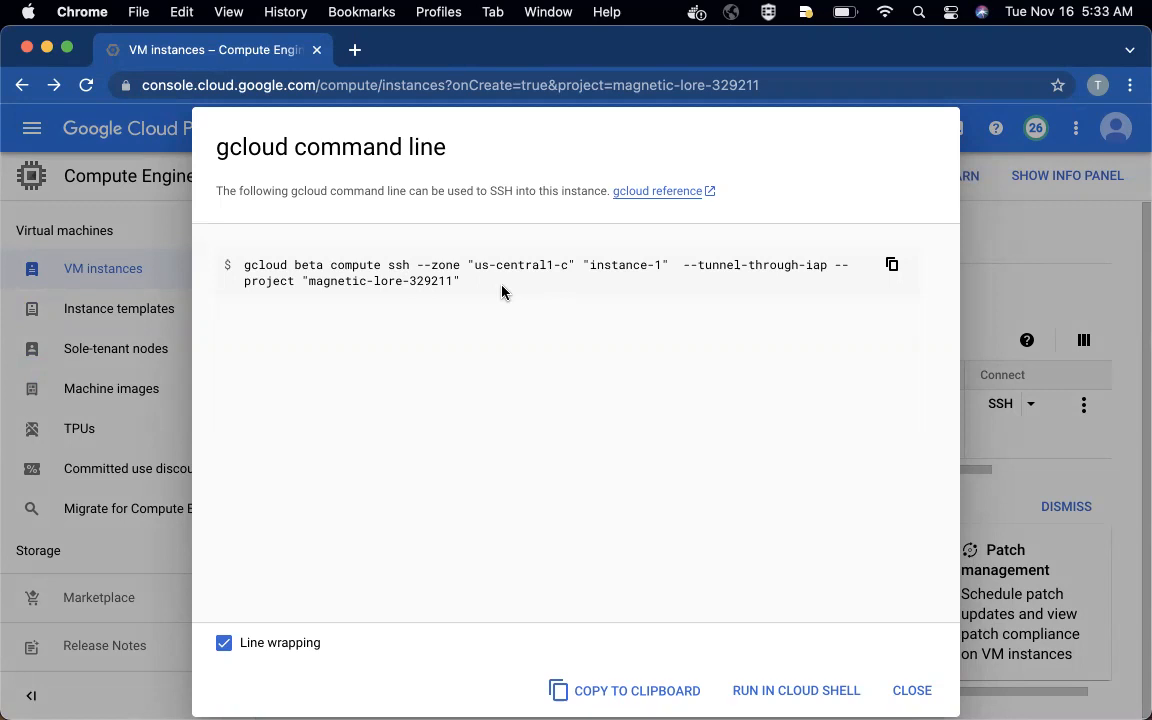
pyautogui.tripleClick(440, 281)
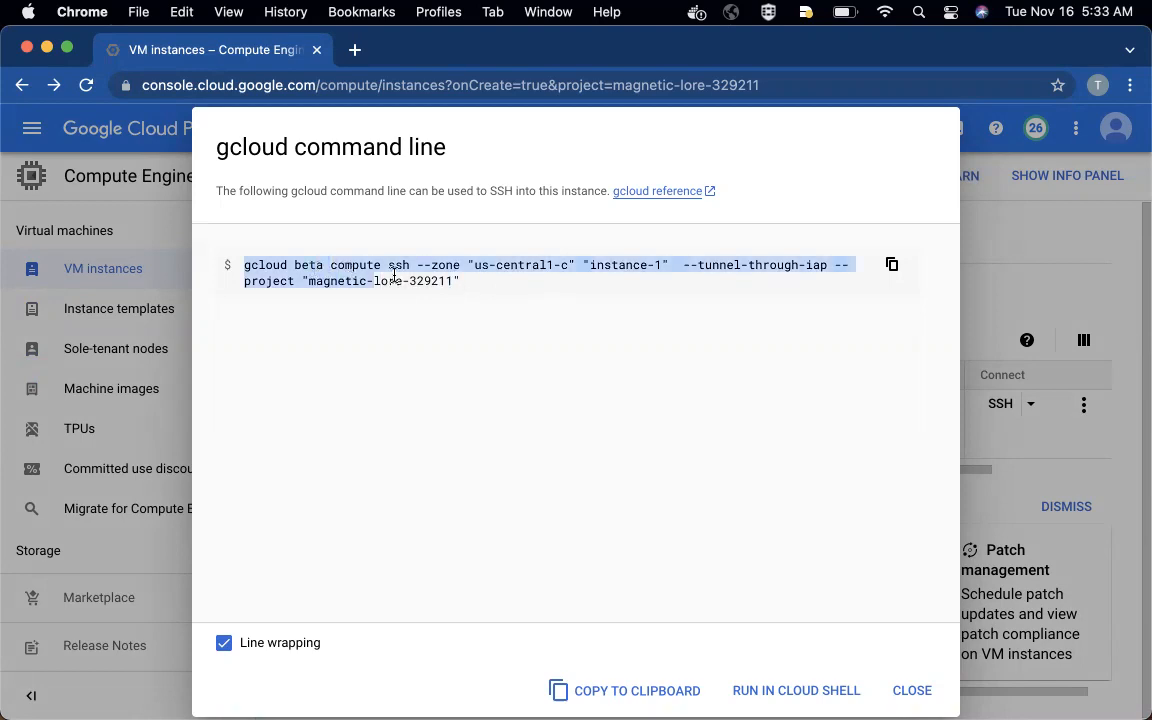
pyautogui.click(894, 266)
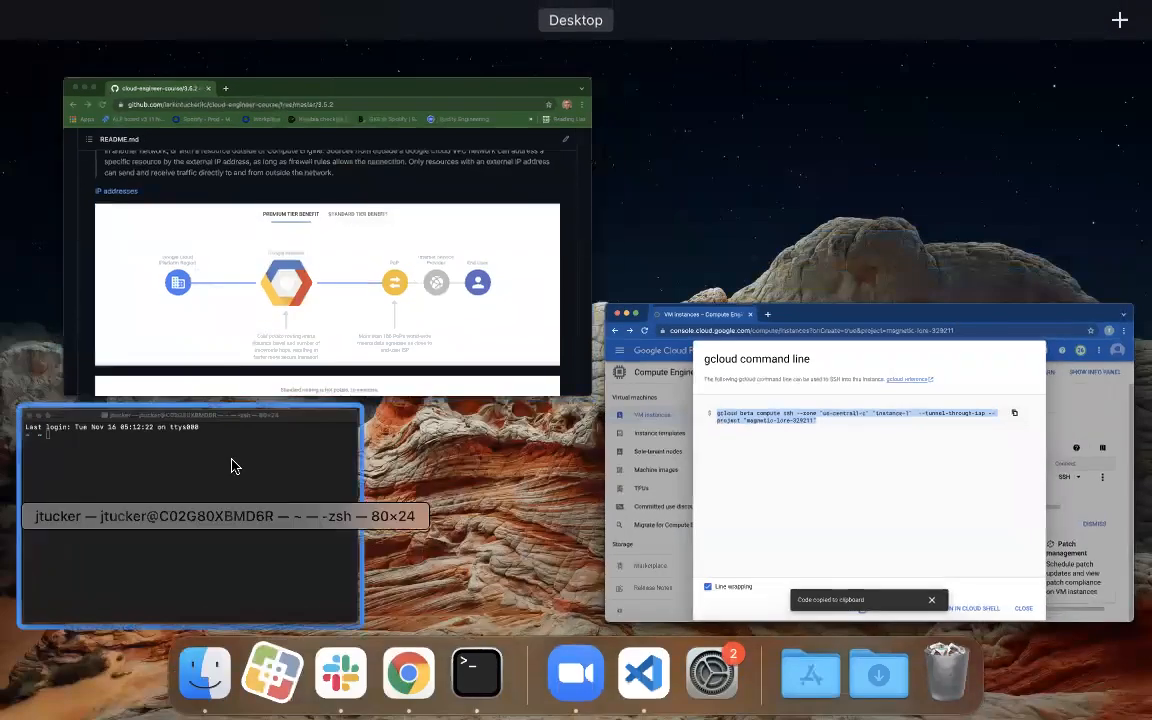
# Step: Switch to Terminal, run the copied gcloud command to SSH into instance-1, and clear the screen
pyautogui.click(231, 462)
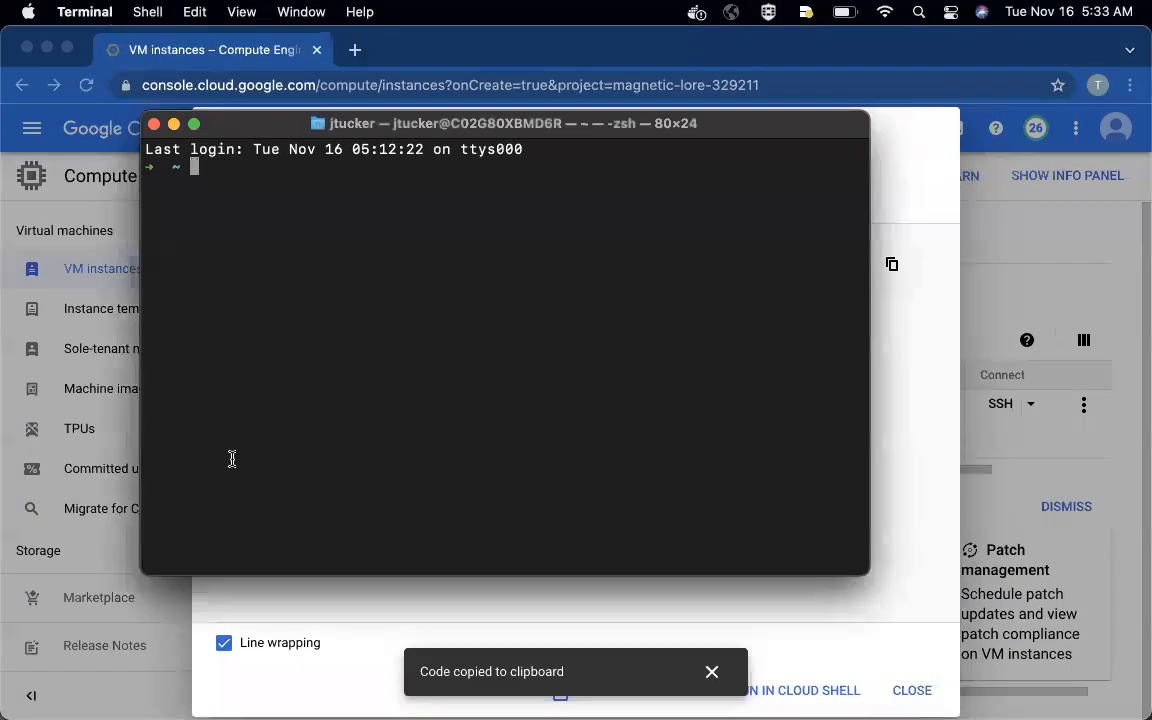
pyautogui.press('super+v')
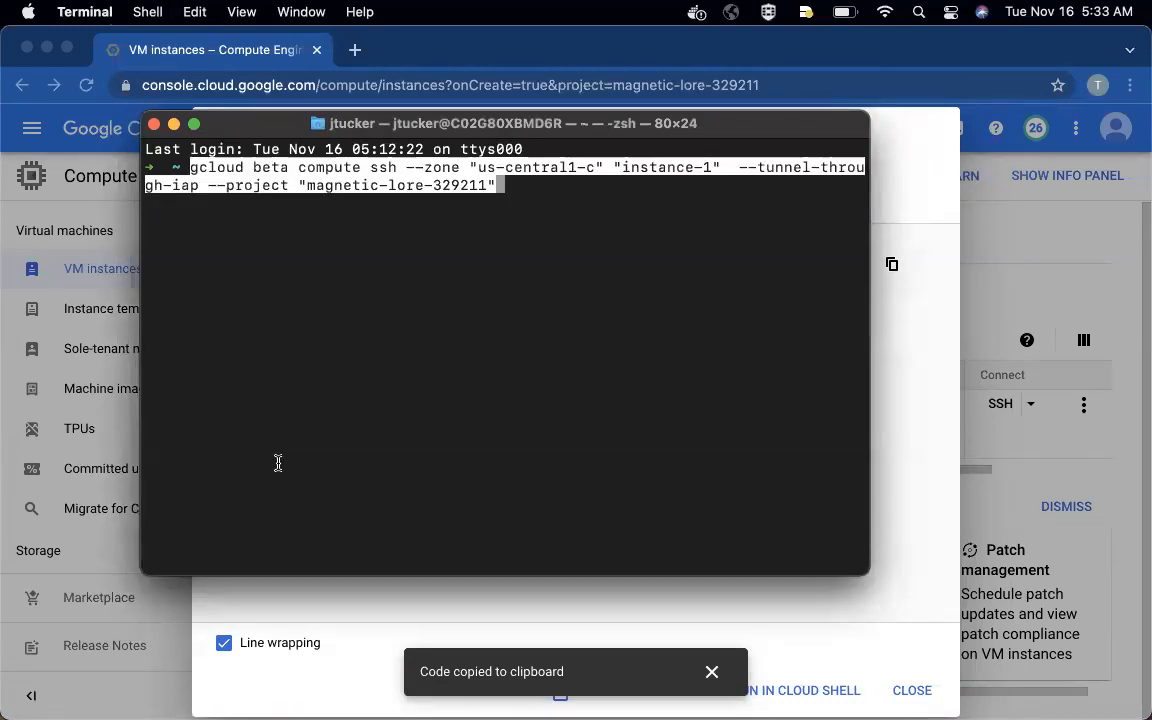
pyautogui.press('Return')
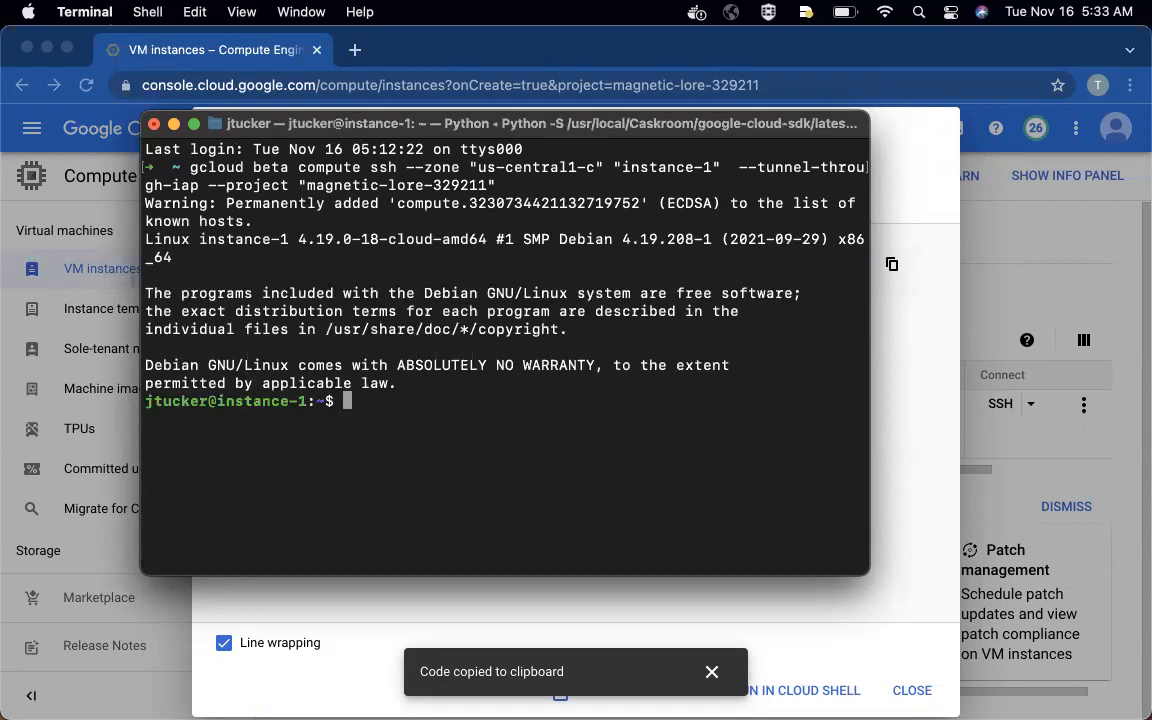
pyautogui.write('clear')
pyautogui.press('Return')
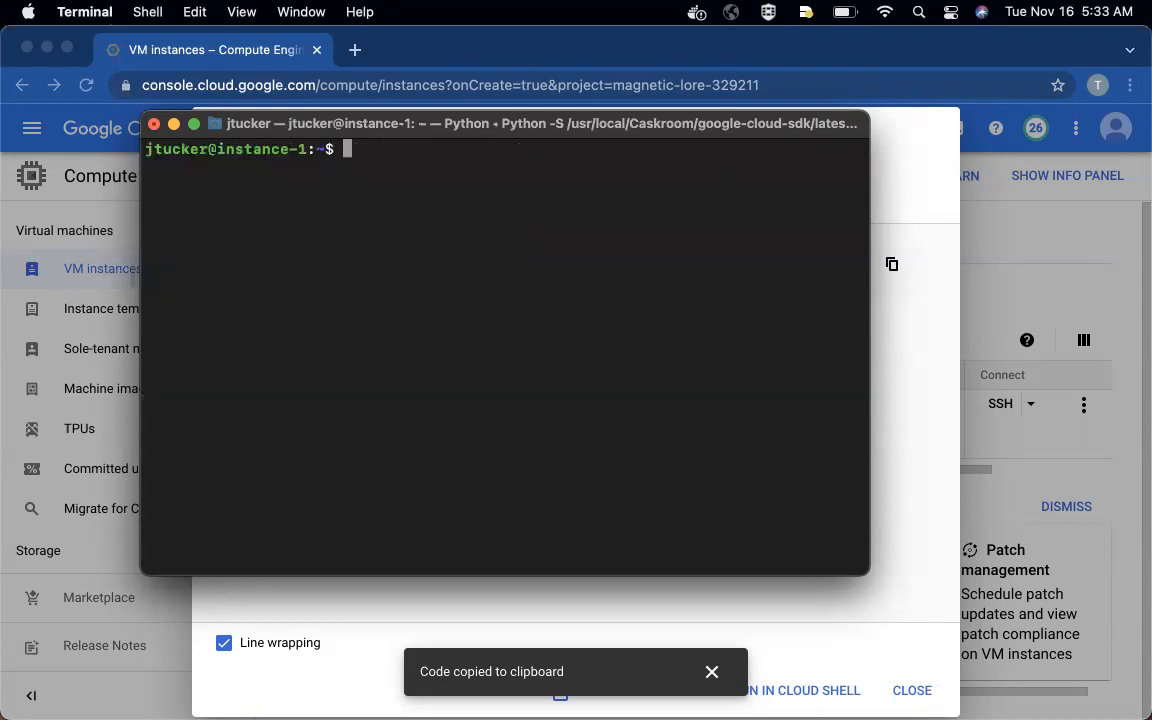
pyautogui.write('curl http://')
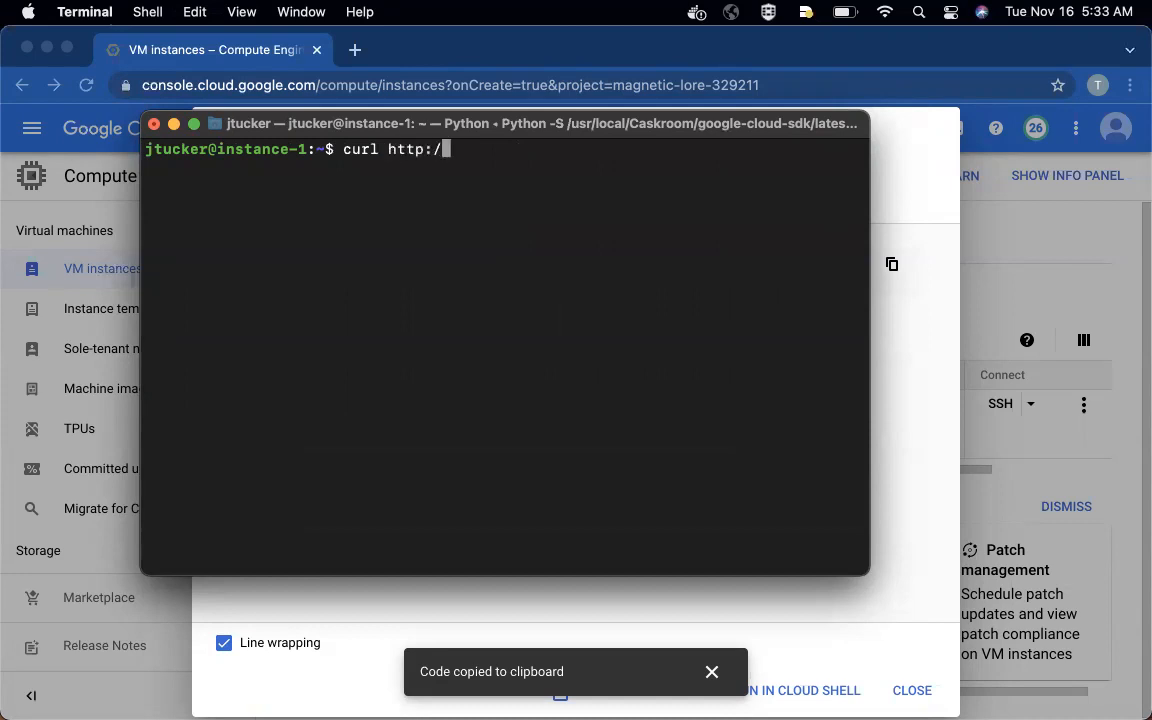
pyautogui.press('BackSpace')
pyautogui.press('BackSpace')
pyautogui.press('BackSpace')
pyautogui.write('s://')
pyautogui.write('www.cn')
pyautogui.write('n')
pyautogui.press('BackSpace')
pyautogui.press('BackSpace')
pyautogui.press('BackSpace')
pyautogui.write('google.com')
pyautogui.press('Return')
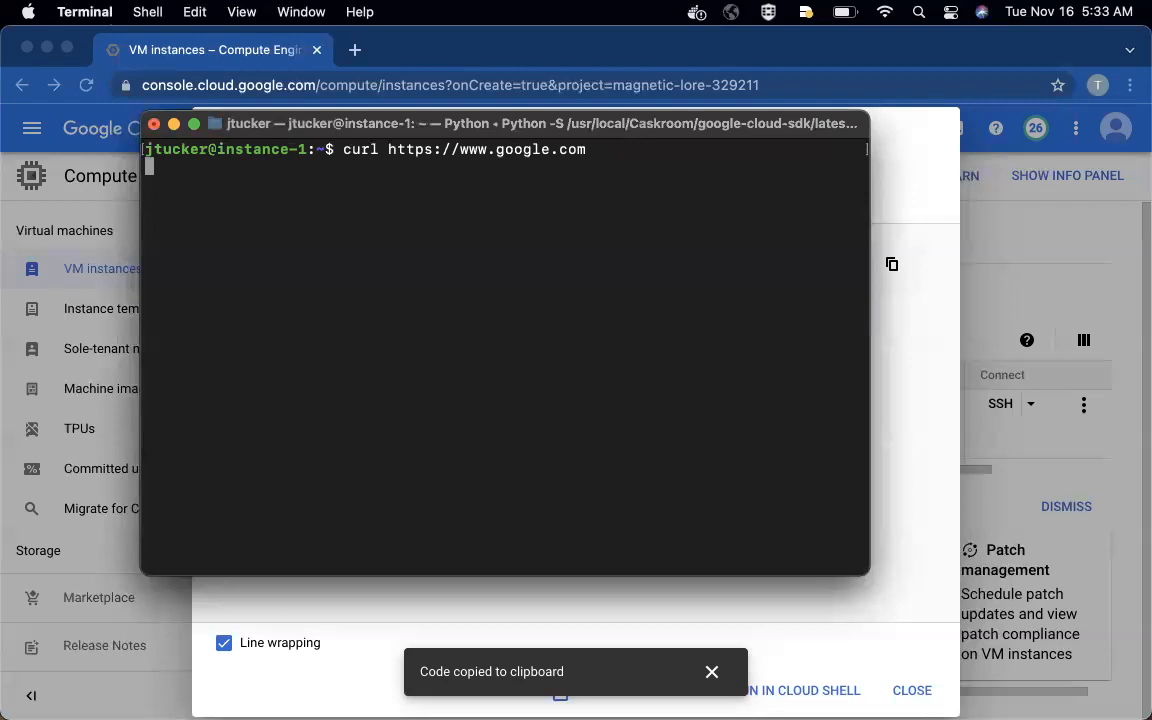
pyautogui.hotkey('ctrl', 'c')
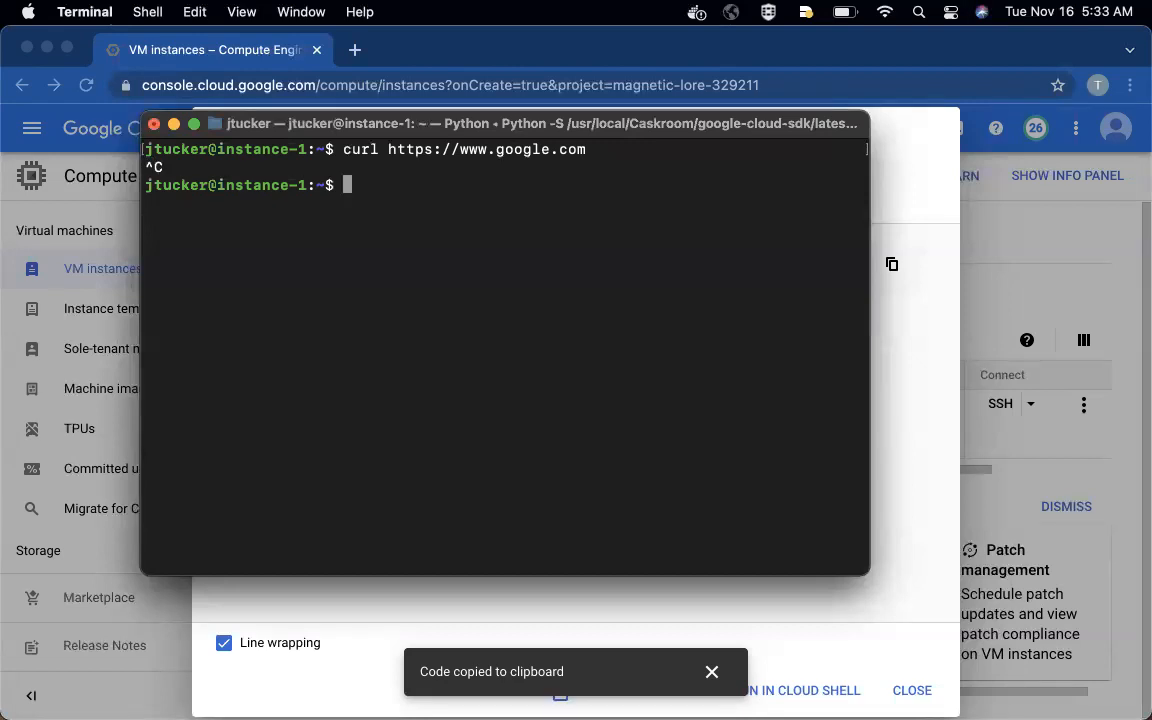
# Step: Try listing the Cloud Storage buckets from instance-1 with gsutil ls, and interrupt the command
pyautogui.write('gsutil ls')
pyautogui.press('Return')
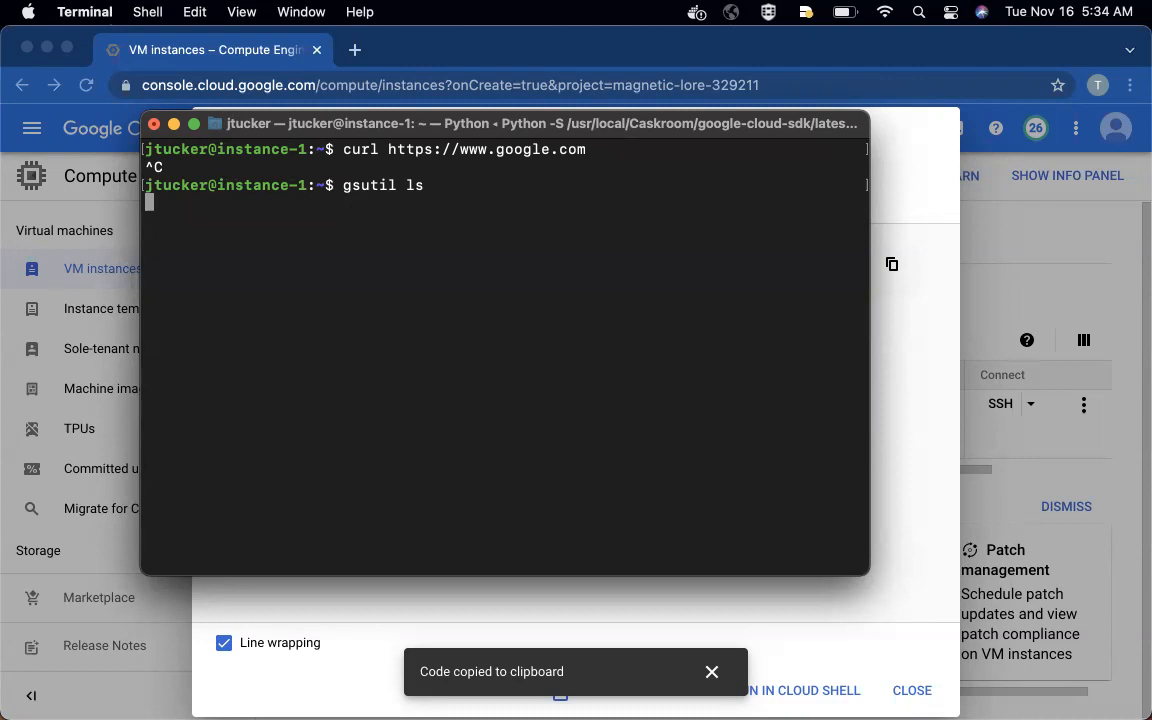
pyautogui.hotkey('ctrl', 'c')
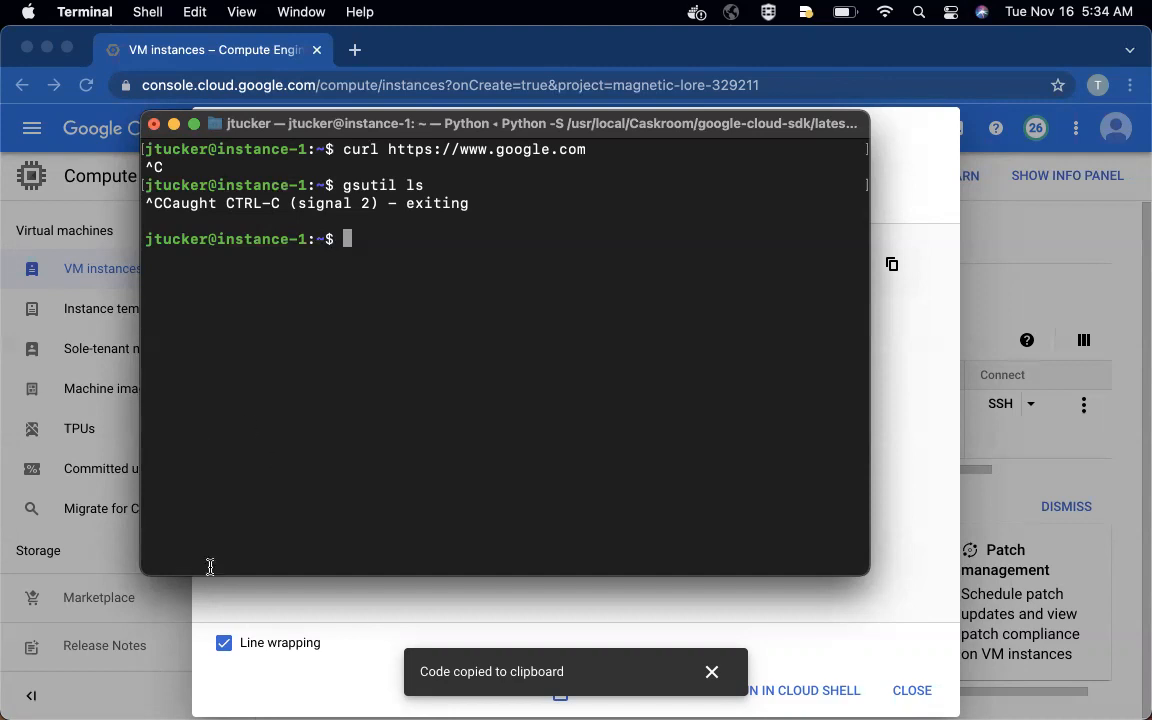
# Step: Switch back to Chrome, close the gcloud command dialog, and open the project's VPC networks page
pyautogui.click(288, 609)
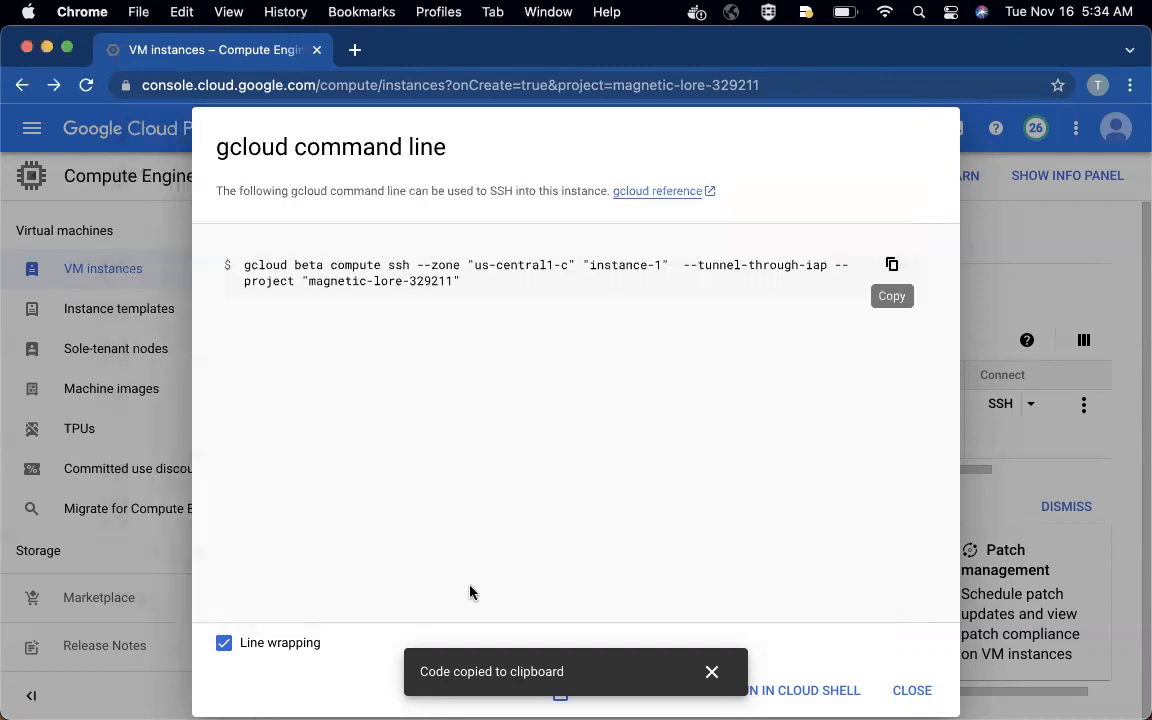
pyautogui.click(912, 688)
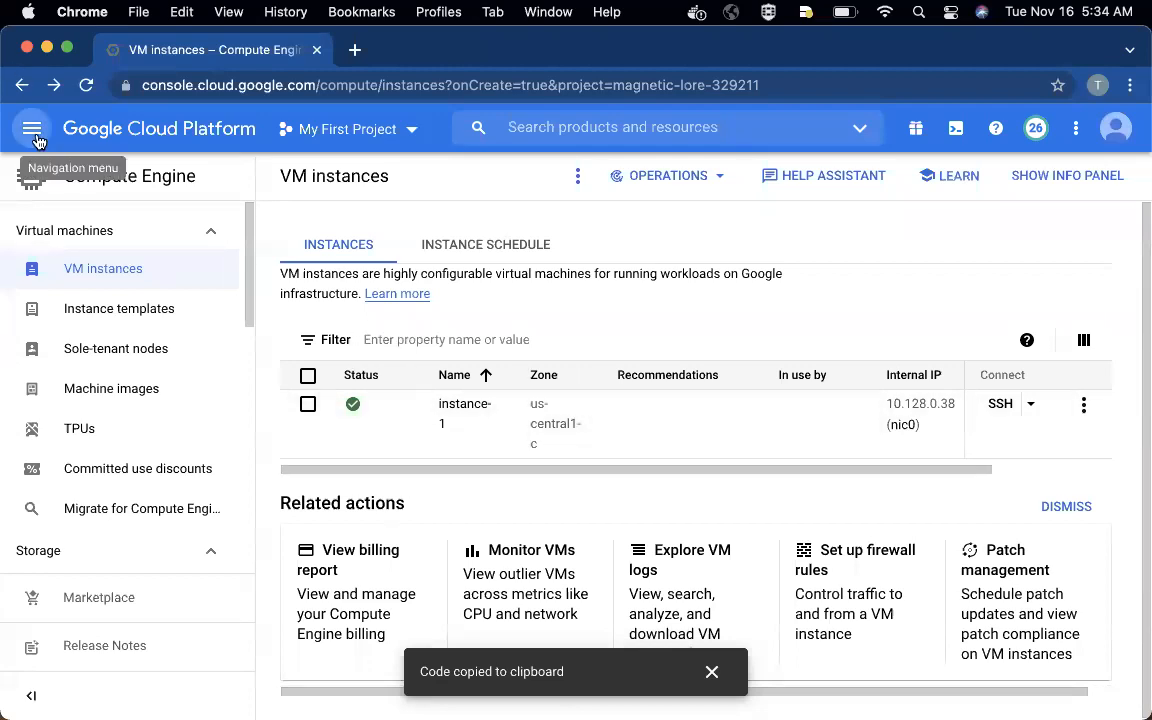
pyautogui.click(36, 139)
pyautogui.scroll(-1, 90, 557)
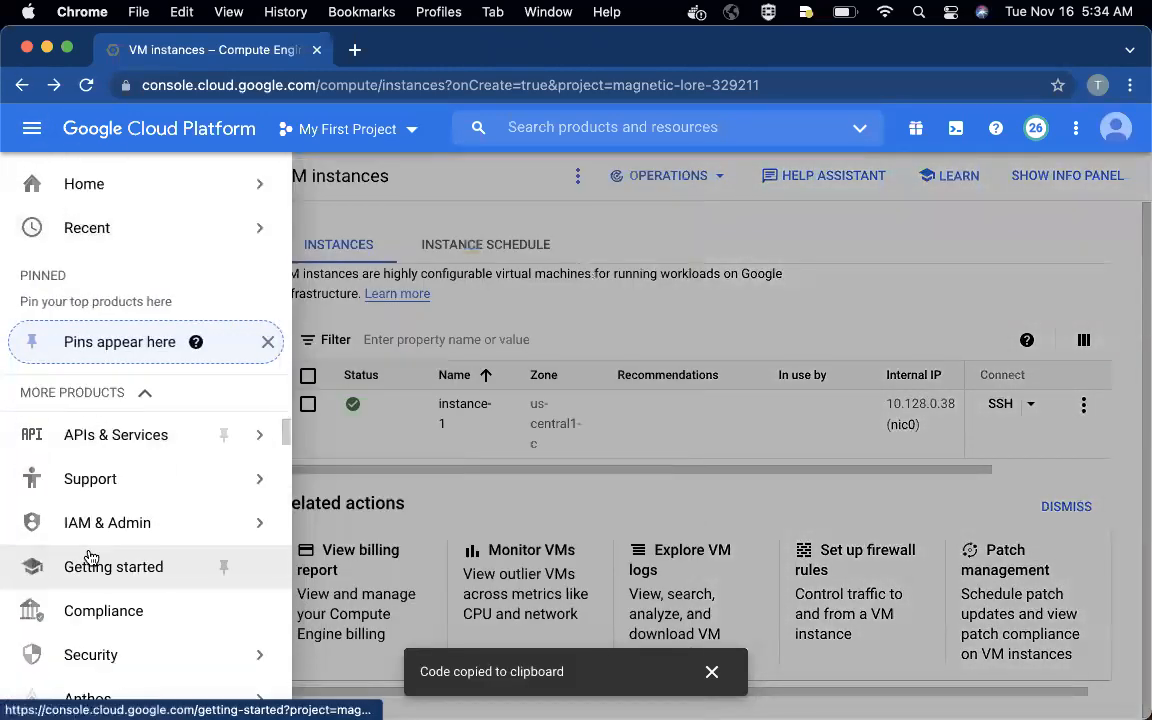
pyautogui.scroll(-10, 90, 557)
pyautogui.scroll(-8, 90, 557)
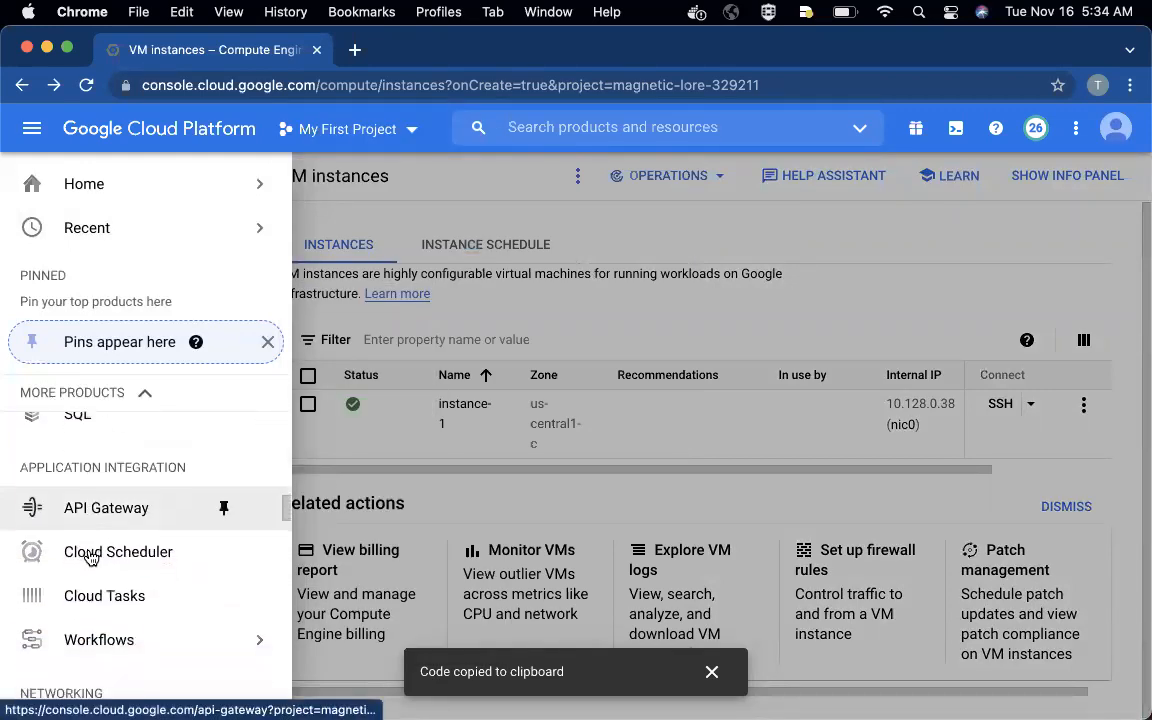
pyautogui.scroll(-3, 90, 557)
pyautogui.moveTo(121, 520)
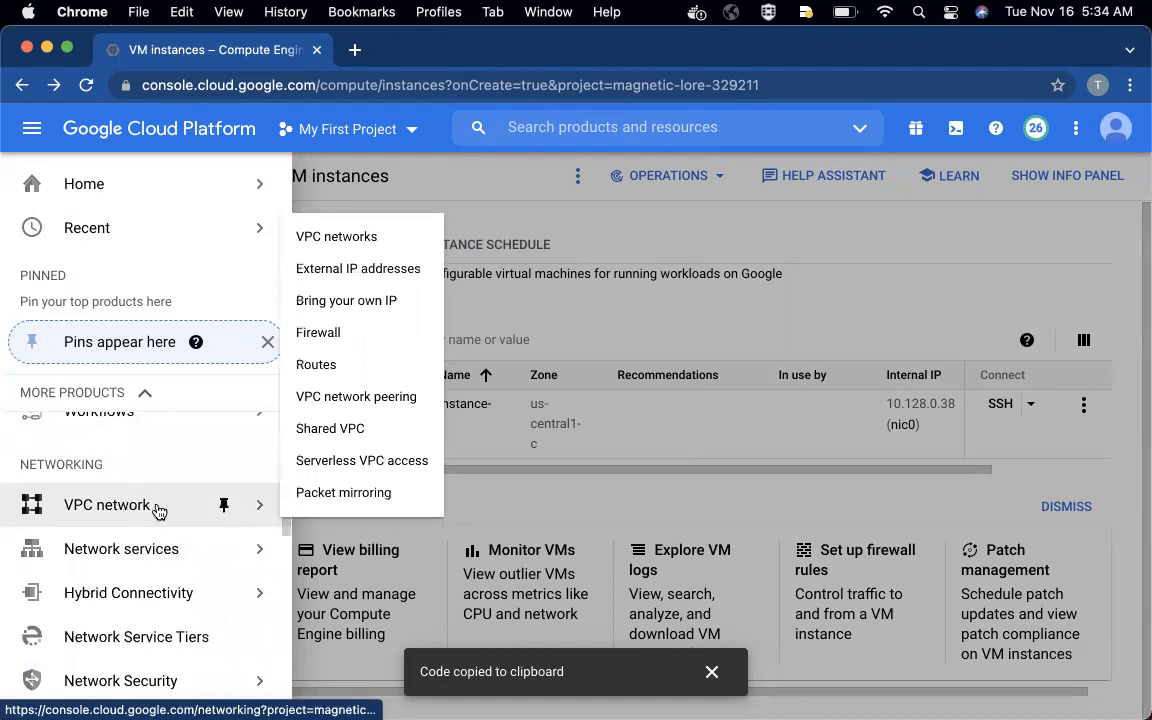
pyautogui.click(361, 236)
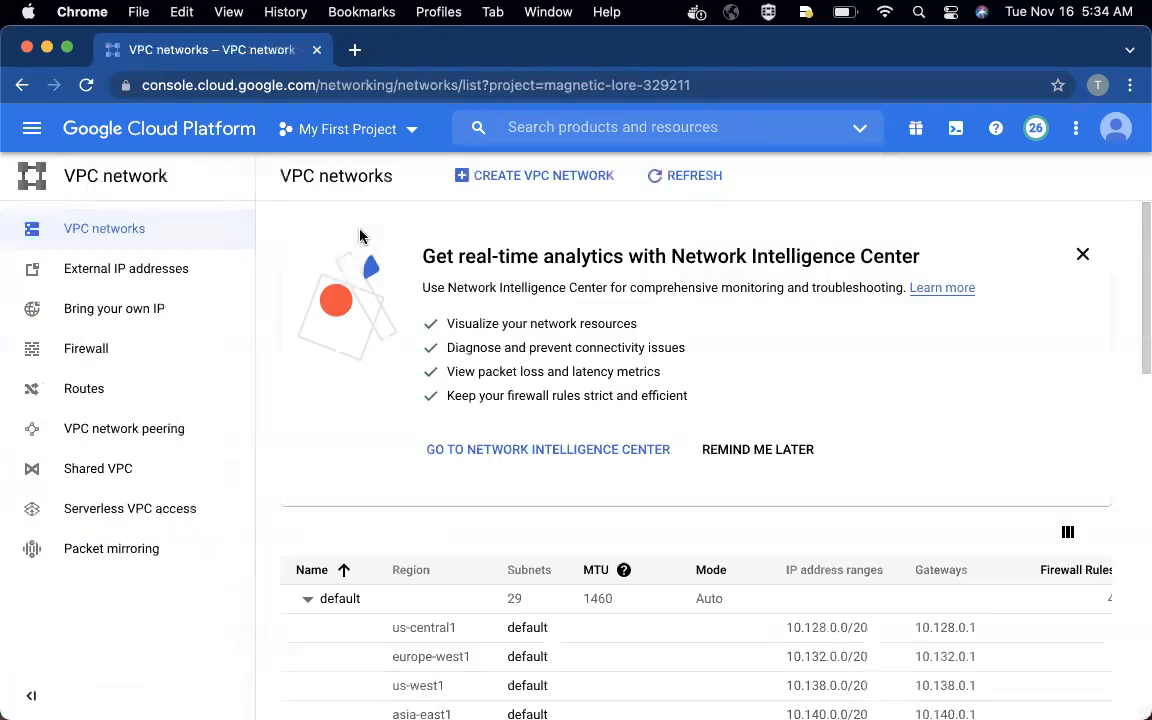
# Step: Open the default VPC network and go to the details of its us-central1 subnet
pyautogui.scroll(-1, 620, 527)
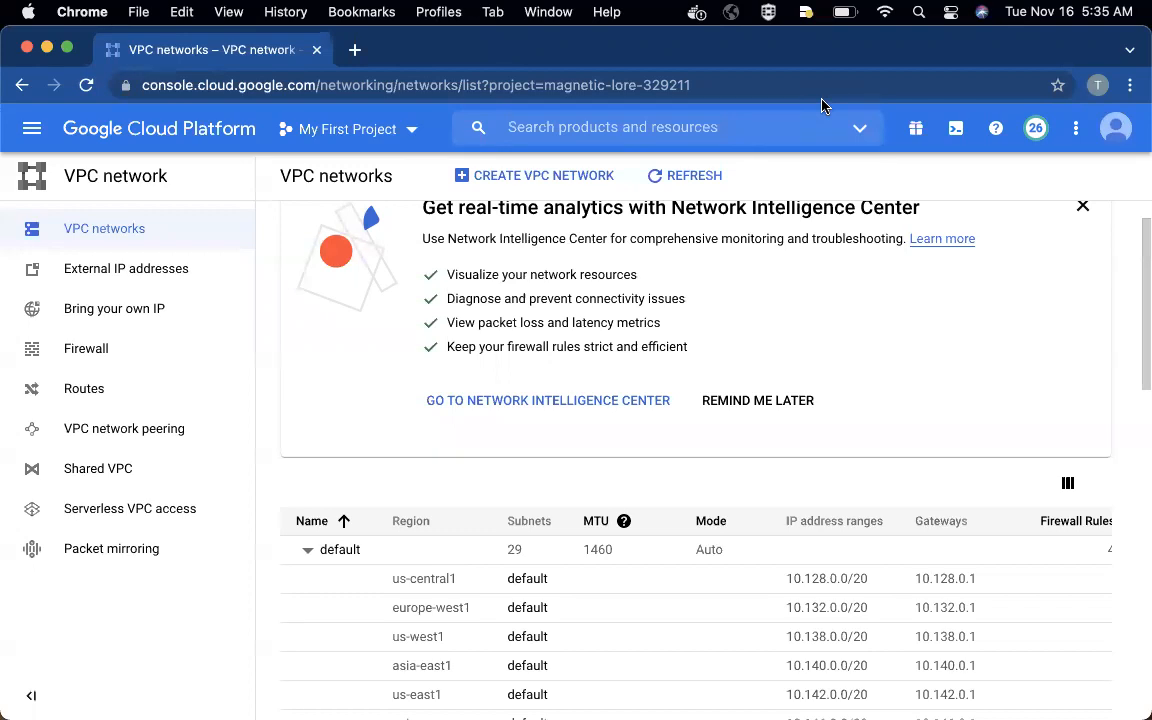
pyautogui.scroll(-1, 468, 450)
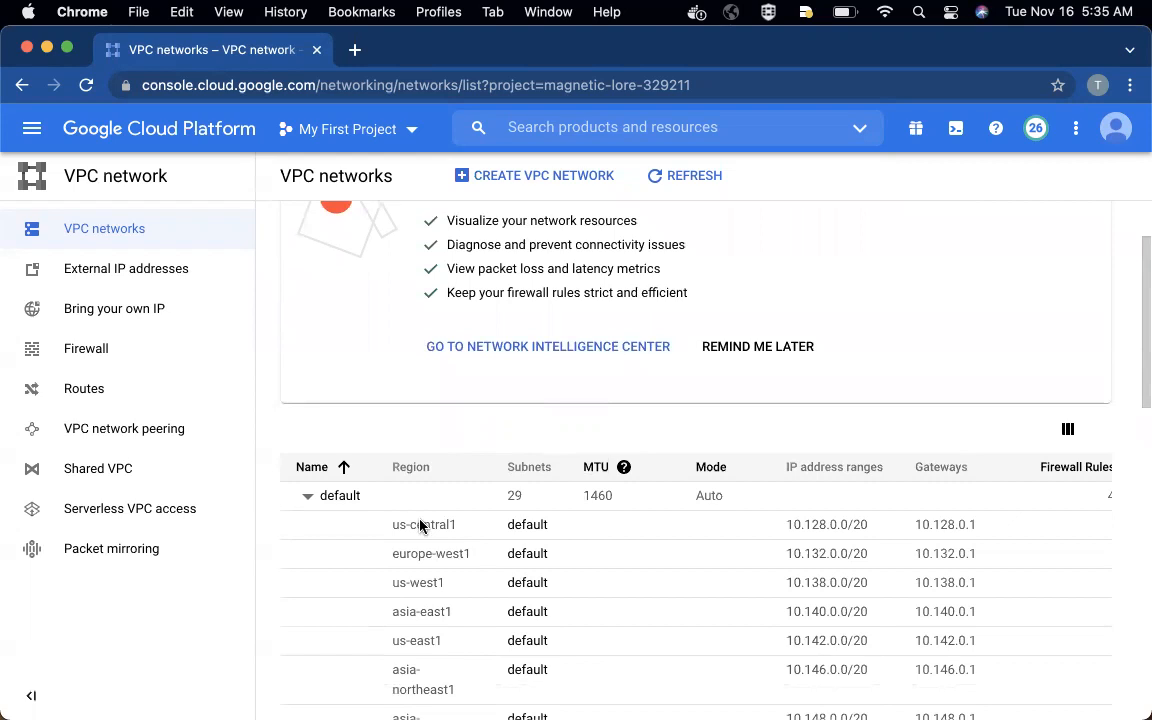
pyautogui.click(335, 496)
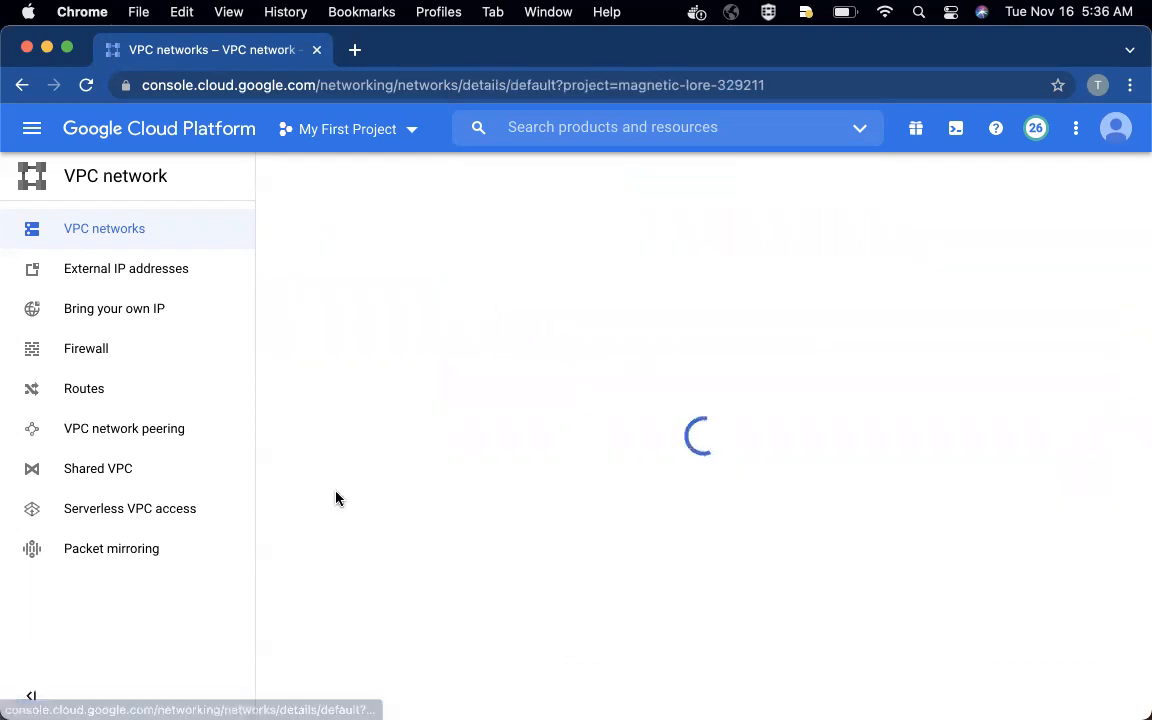
pyautogui.scroll(-3, 489, 510)
pyautogui.scroll(-5, 489, 510)
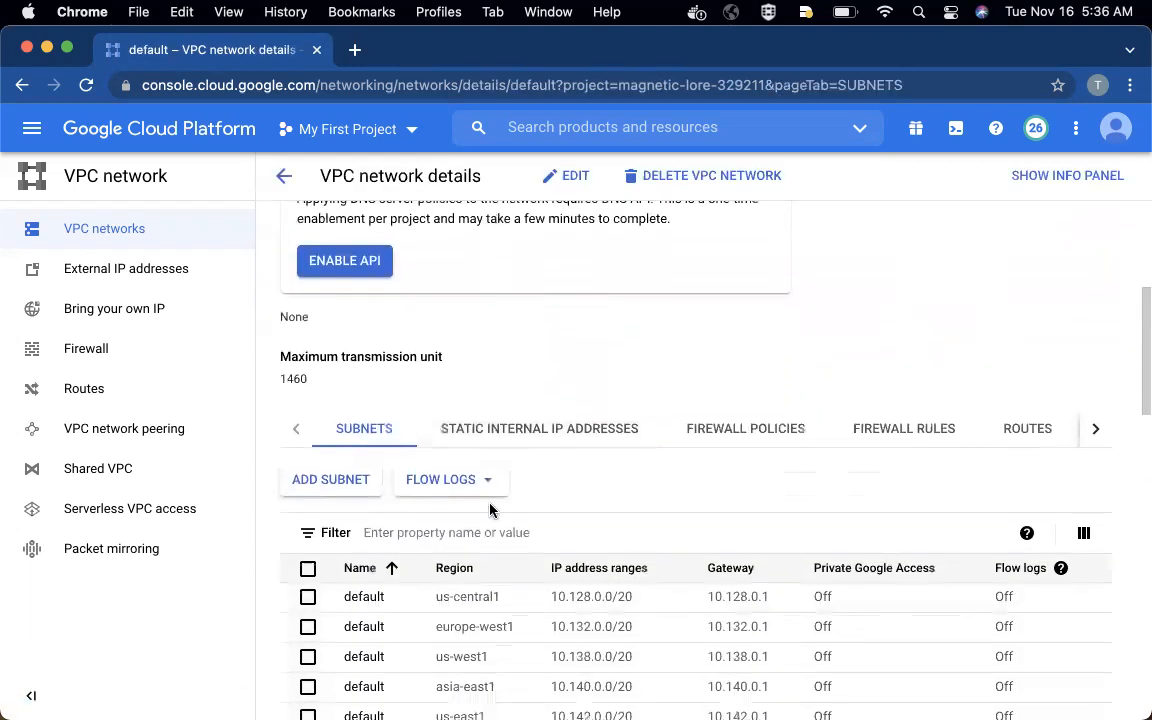
pyautogui.click(470, 455)
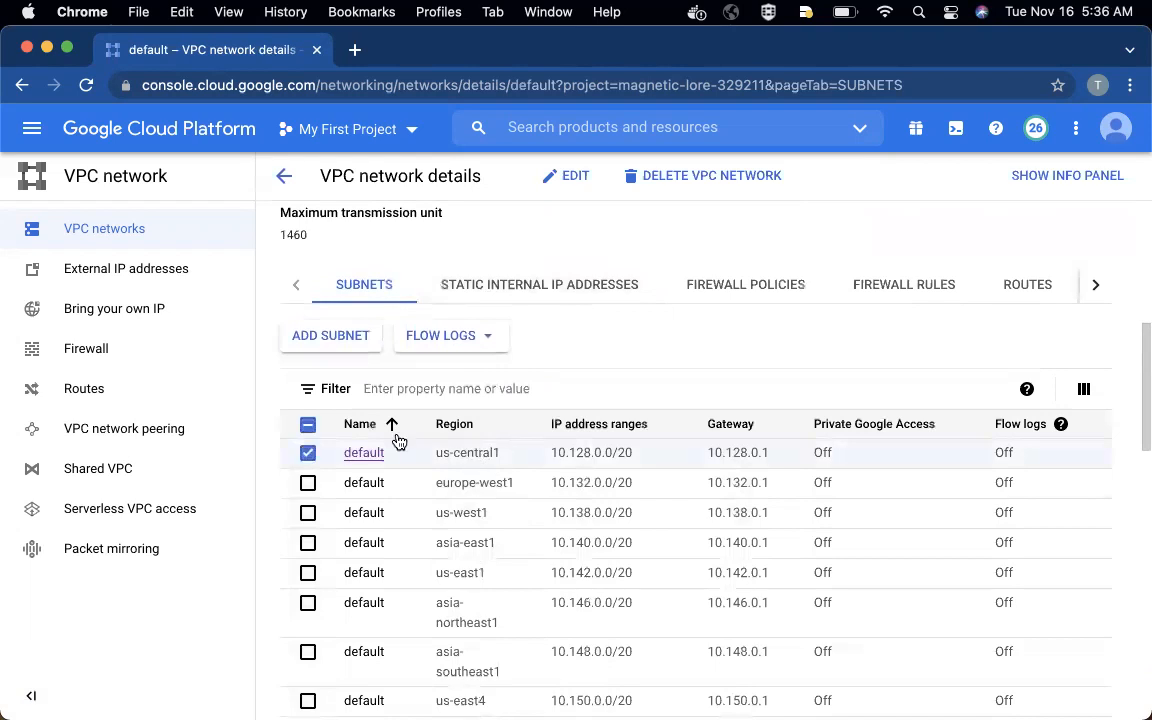
pyautogui.click(366, 453)
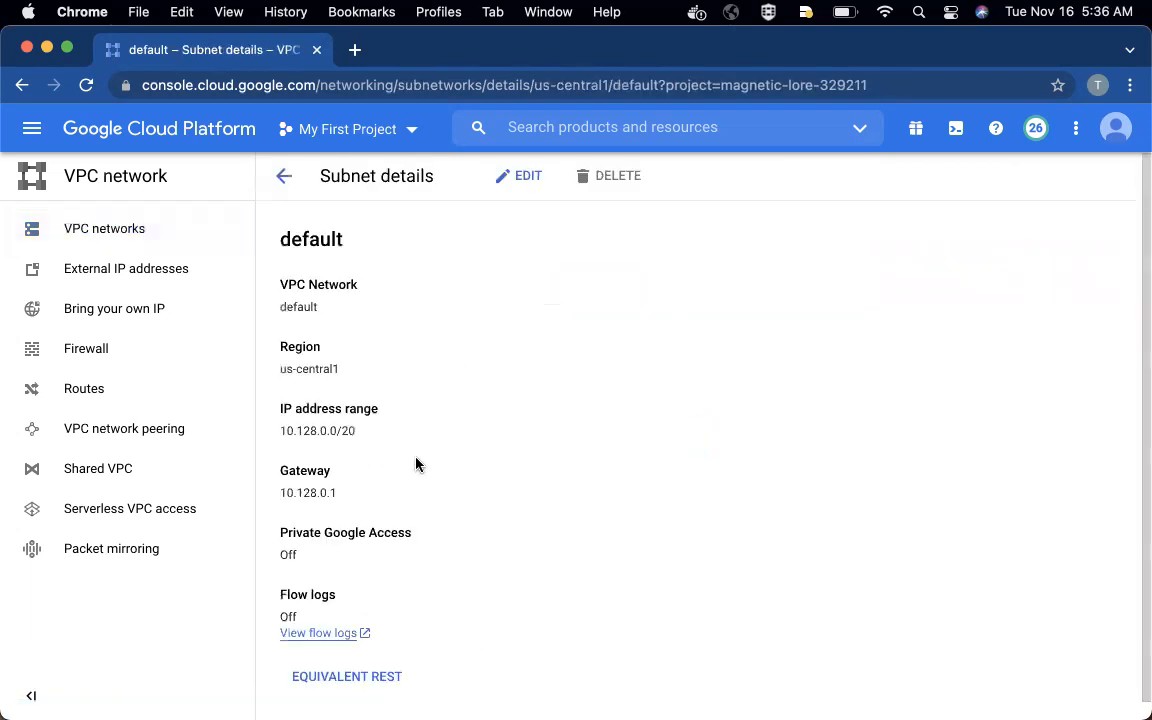
# Step: Edit the us-central1 default subnet to turn Private Google Access on, save it, and dismiss the notification
pyautogui.click(527, 180)
pyautogui.scroll(-3, 578, 265)
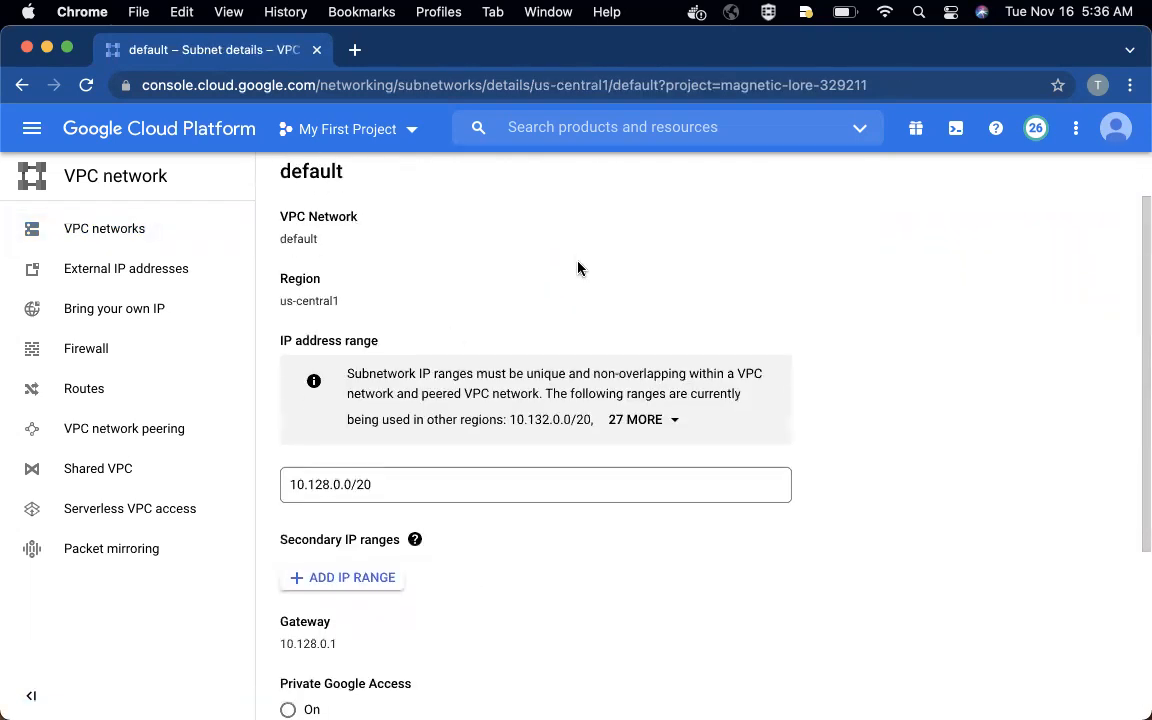
pyautogui.scroll(-3, 578, 265)
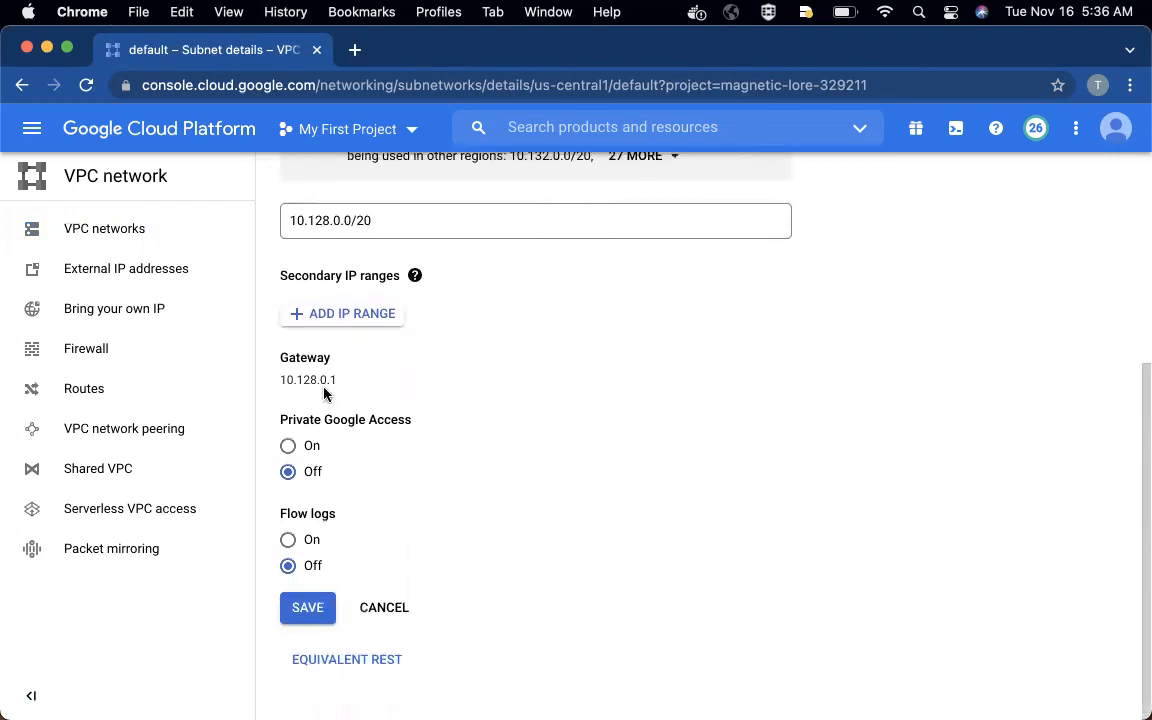
pyautogui.click(289, 447)
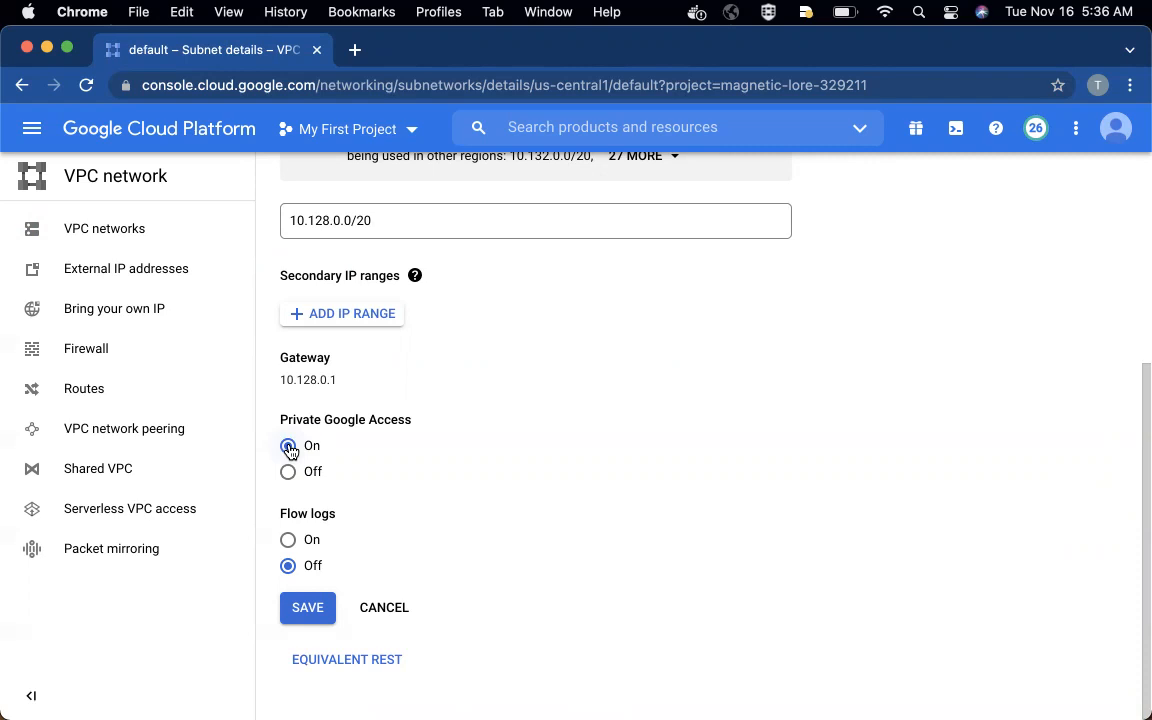
pyautogui.click(302, 607)
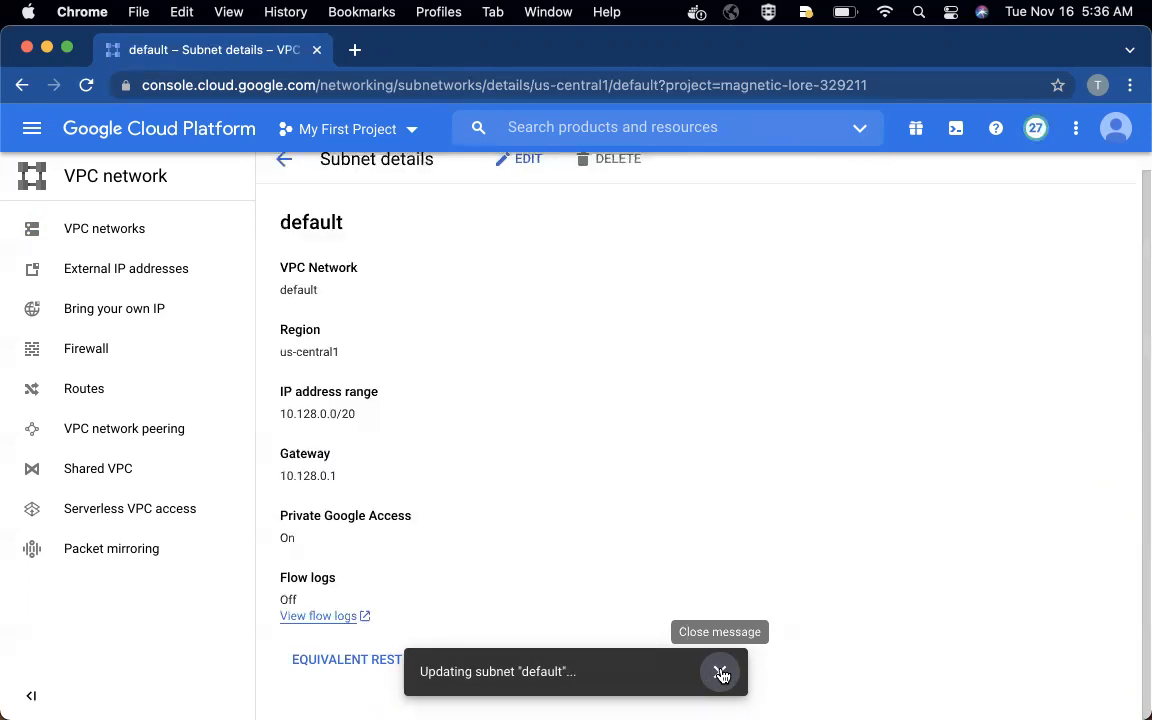
pyautogui.click(721, 674)
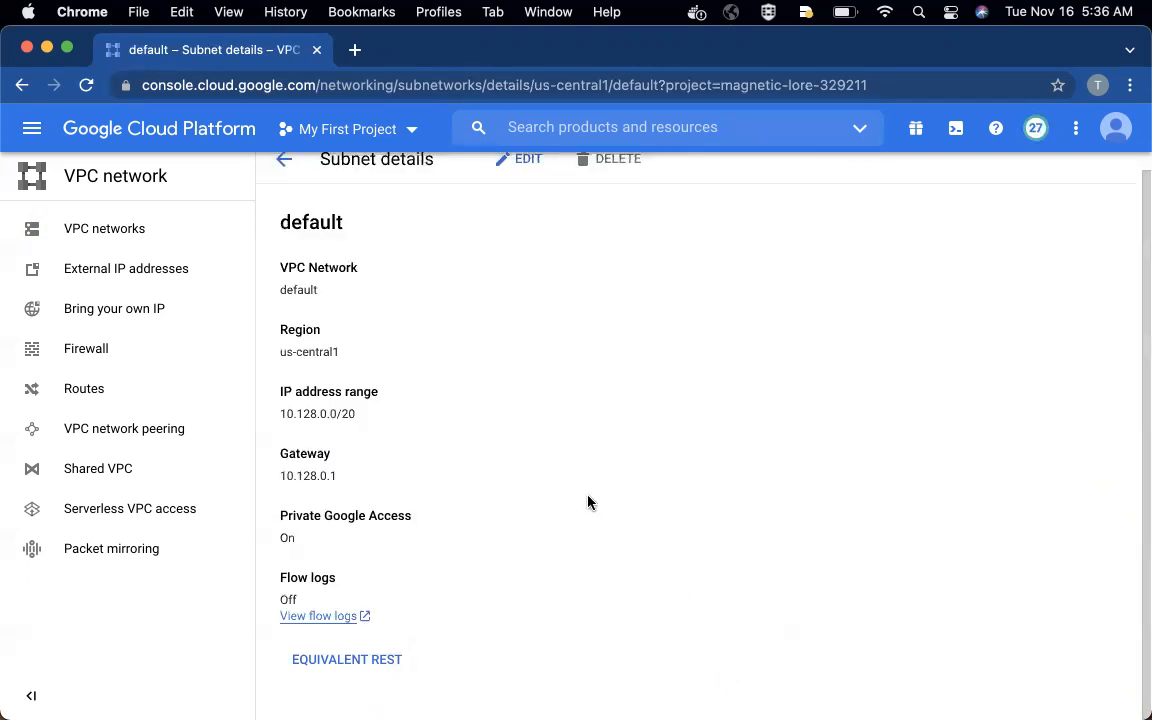
pyautogui.scroll(1, 588, 502)
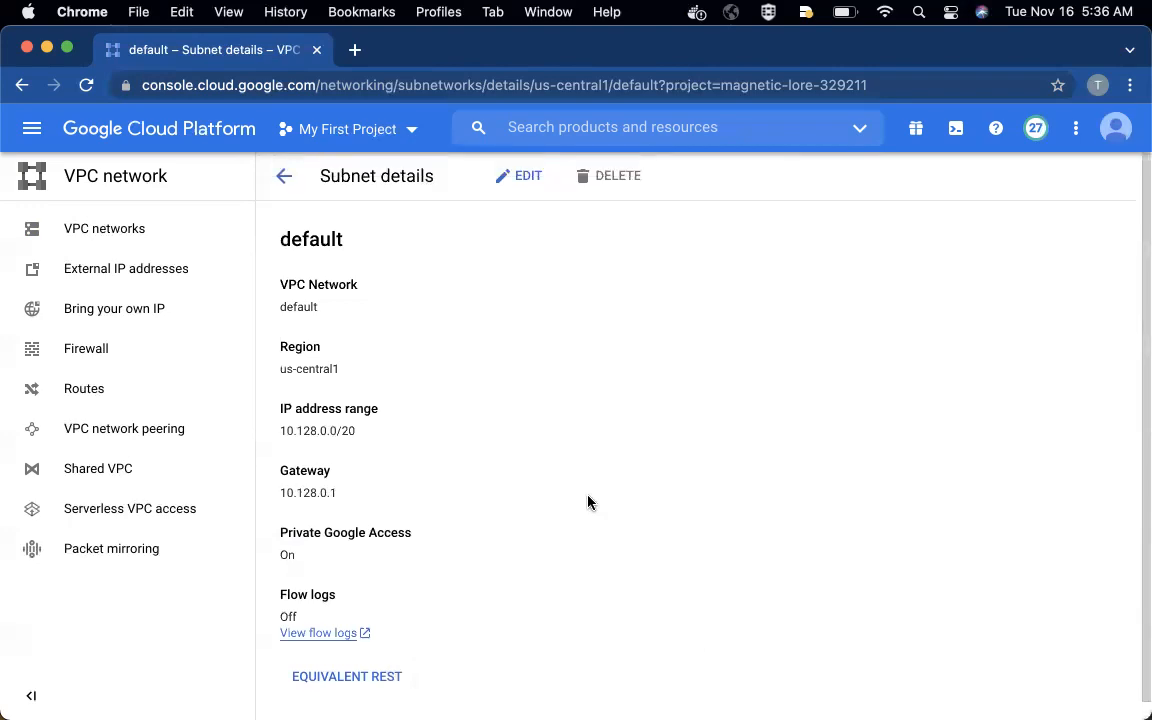
pyautogui.click(283, 176)
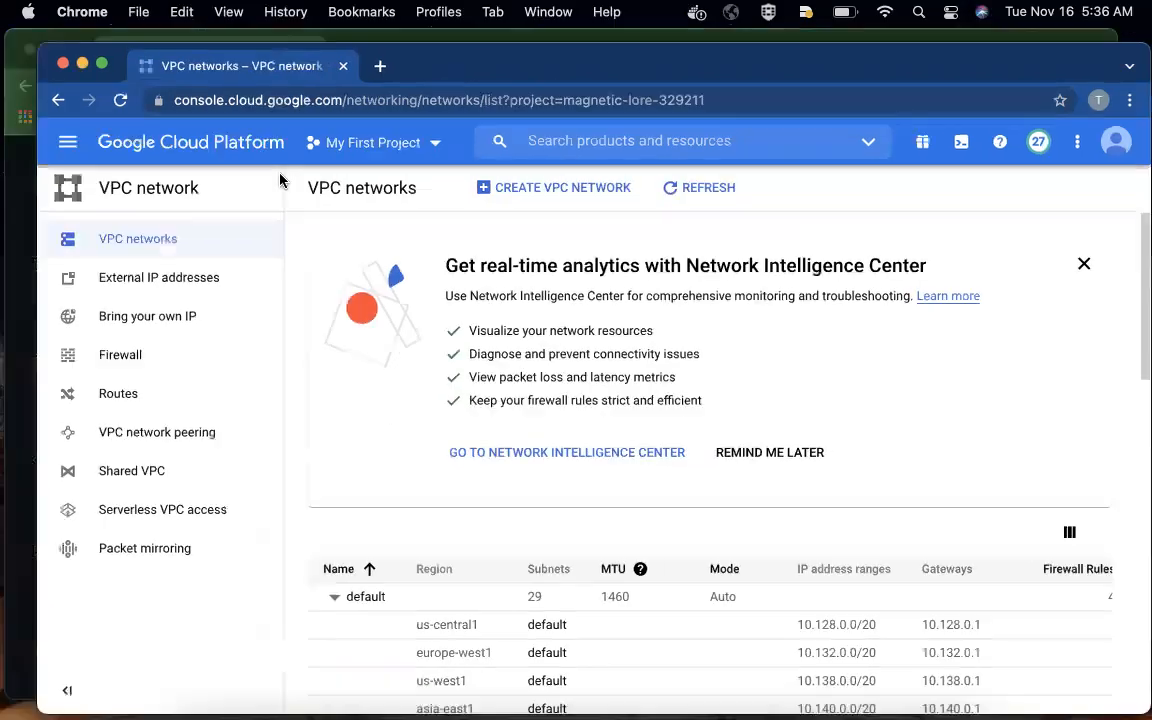
pyautogui.hotkey('ctrl', 'Up')
pyautogui.click(226, 543)
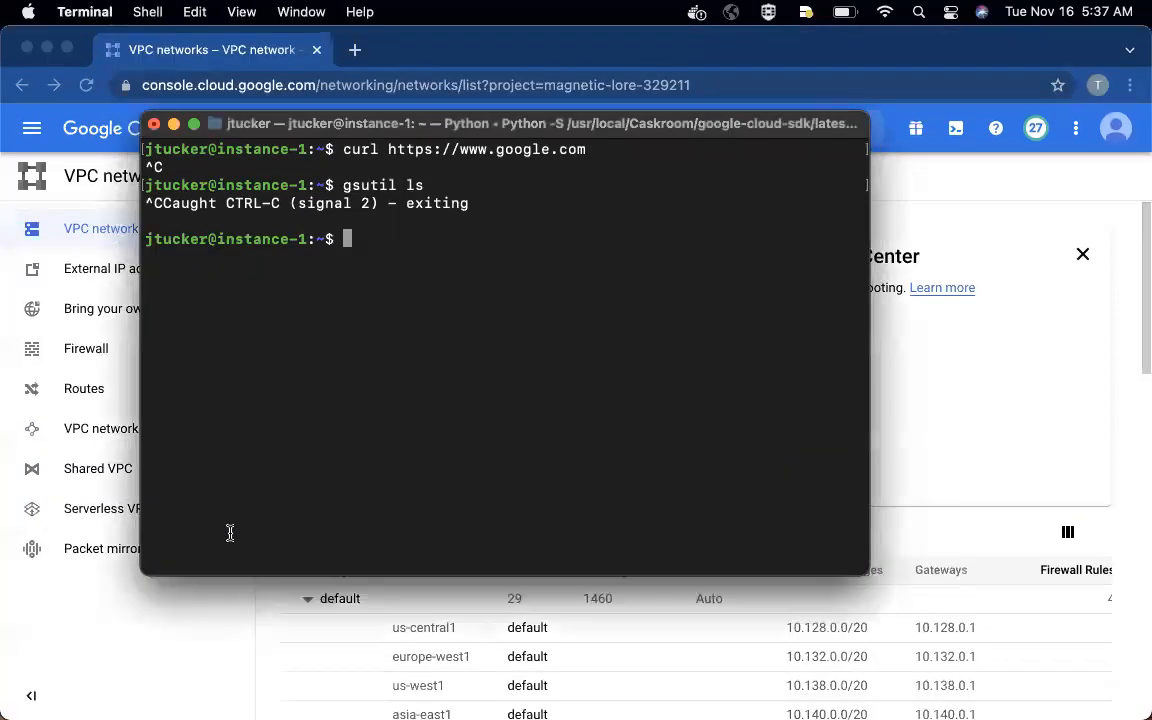
pyautogui.press('Up')
pyautogui.press('Up')
pyautogui.press('Return')
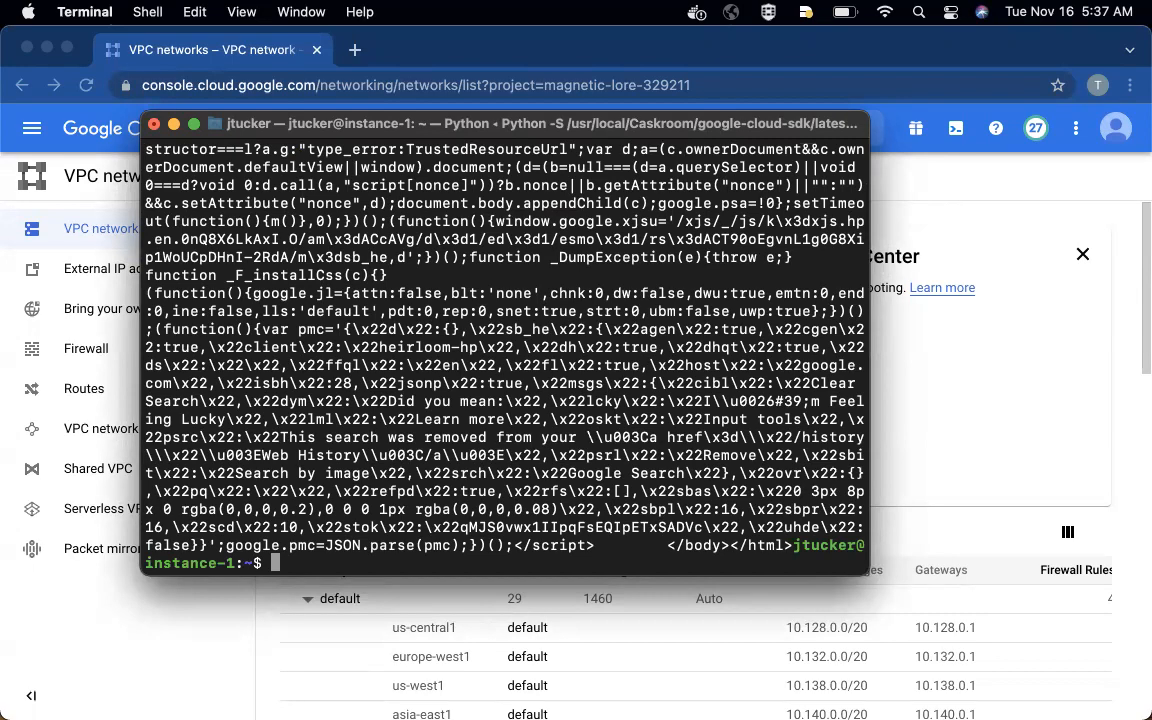
pyautogui.press('Up')
pyautogui.press('BackSpace')
pyautogui.press('BackSpace')
pyautogui.press('BackSpace')
pyautogui.press('BackSpace')
pyautogui.press('BackSpace')
pyautogui.press('BackSpace')
pyautogui.press('BackSpace')
pyautogui.press('BackSpace')
pyautogui.press('BackSpace')
pyautogui.press('BackSpace')
pyautogui.press('BackSpace')
pyautogui.press('BackSpace')
pyautogui.press('BackSpace')
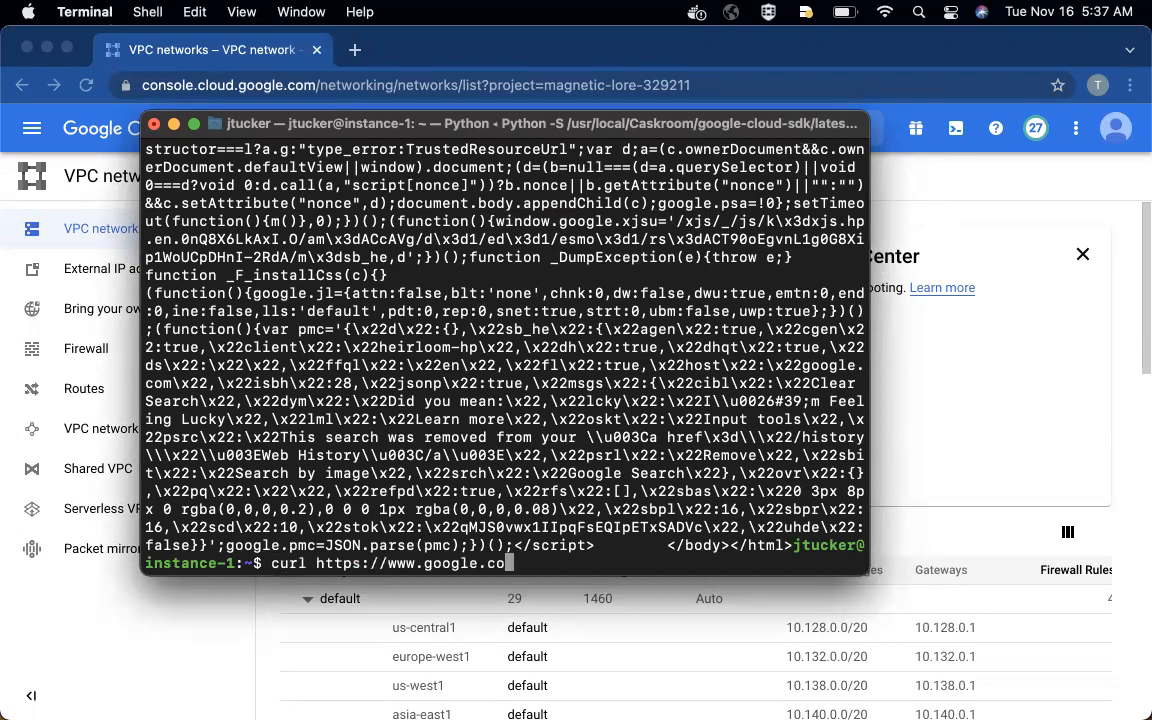
pyautogui.press('BackSpace')
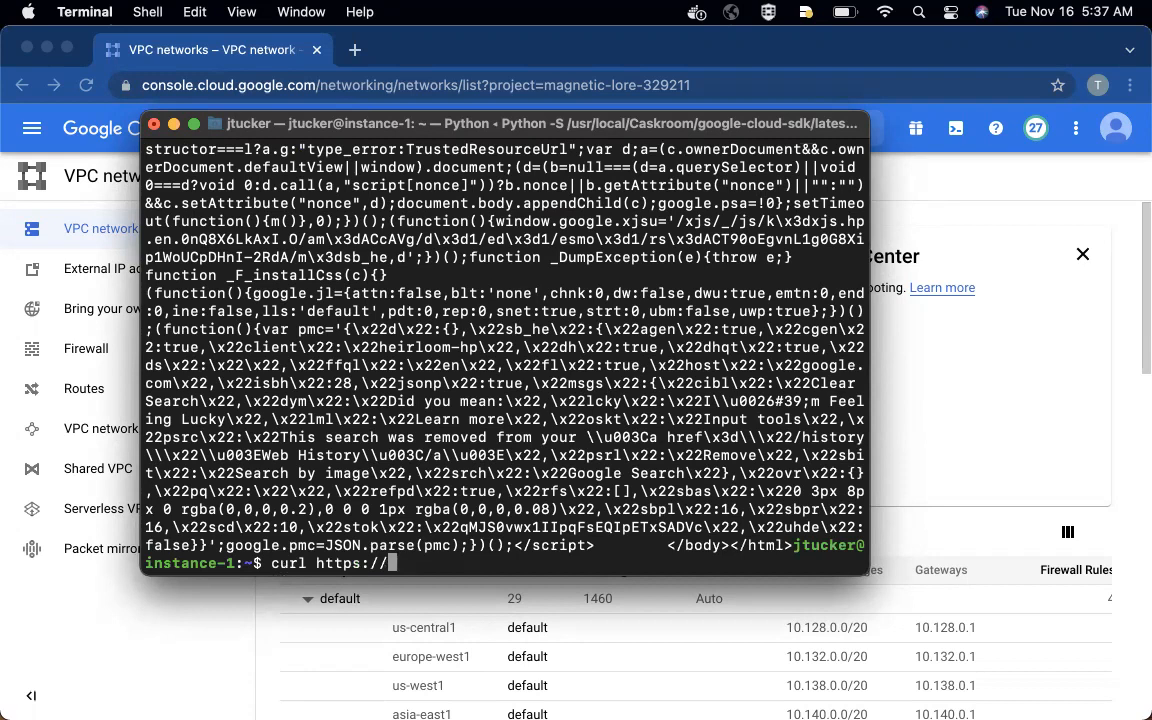
pyautogui.write('www.cnn.com')
pyautogui.press('Return')
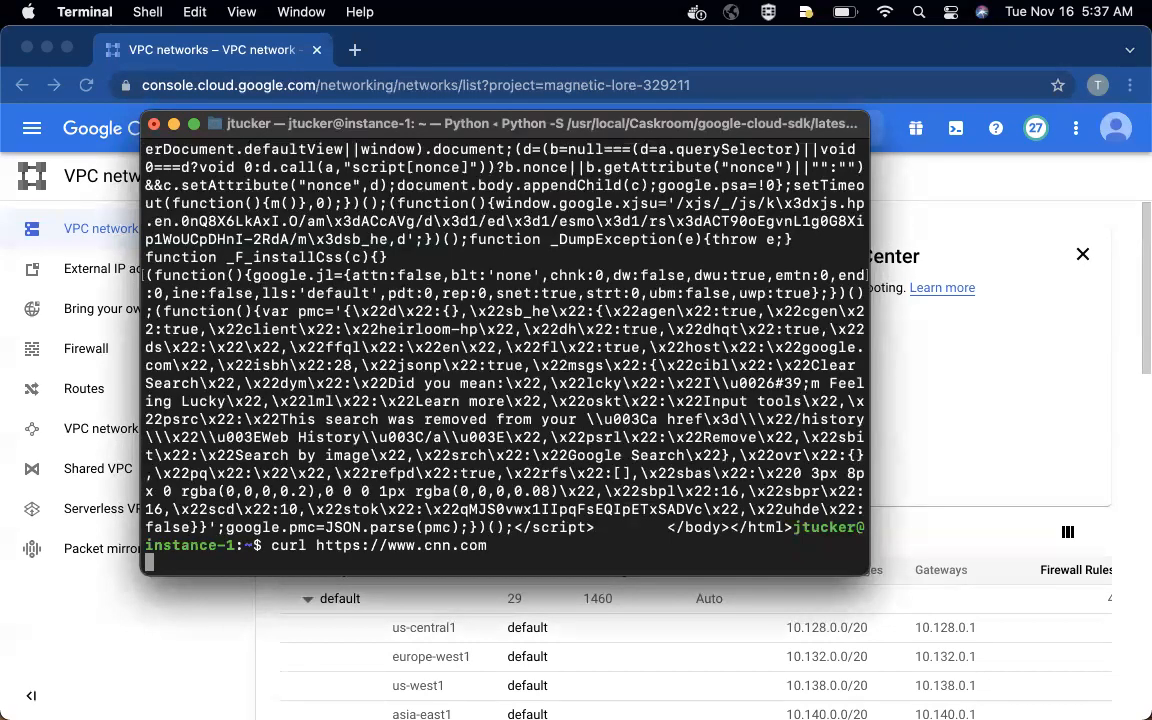
pyautogui.press('ctrl')
pyautogui.press('ctrl')
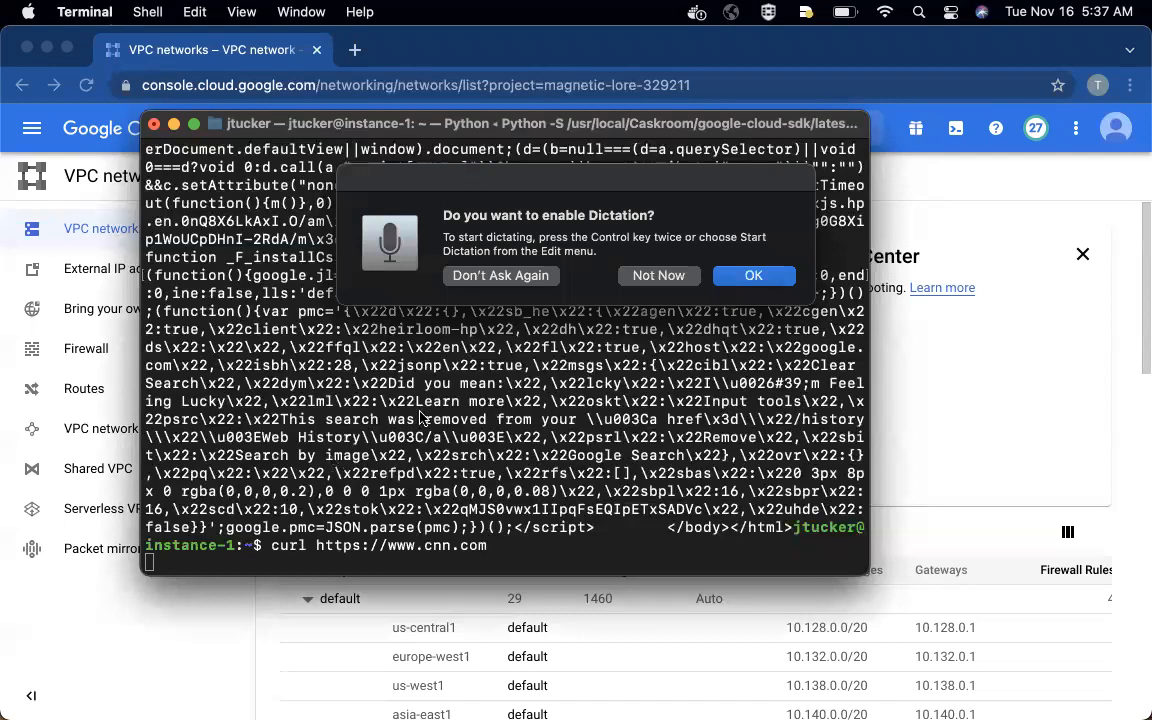
pyautogui.click(660, 276)
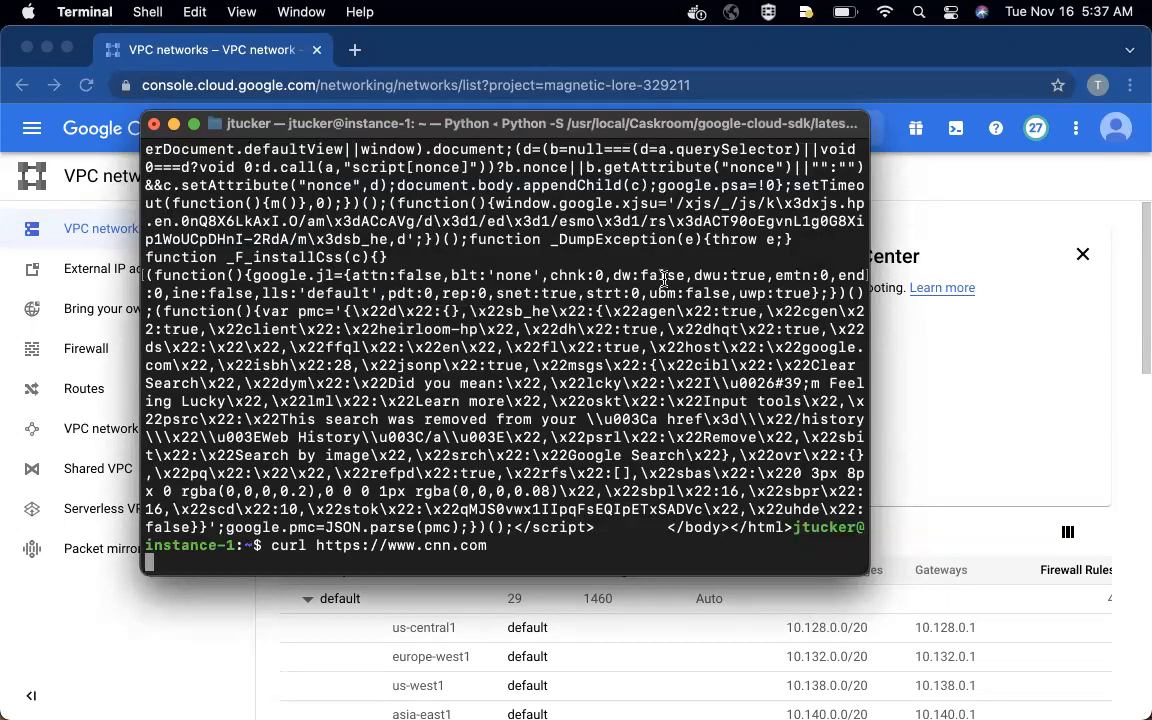
pyautogui.hotkey('ctrl', 'c')
# Step: Run gsutil ls twice on instance-1 to list the Cloud Storage buckets
pyautogui.press('Up')
pyautogui.press('Up')
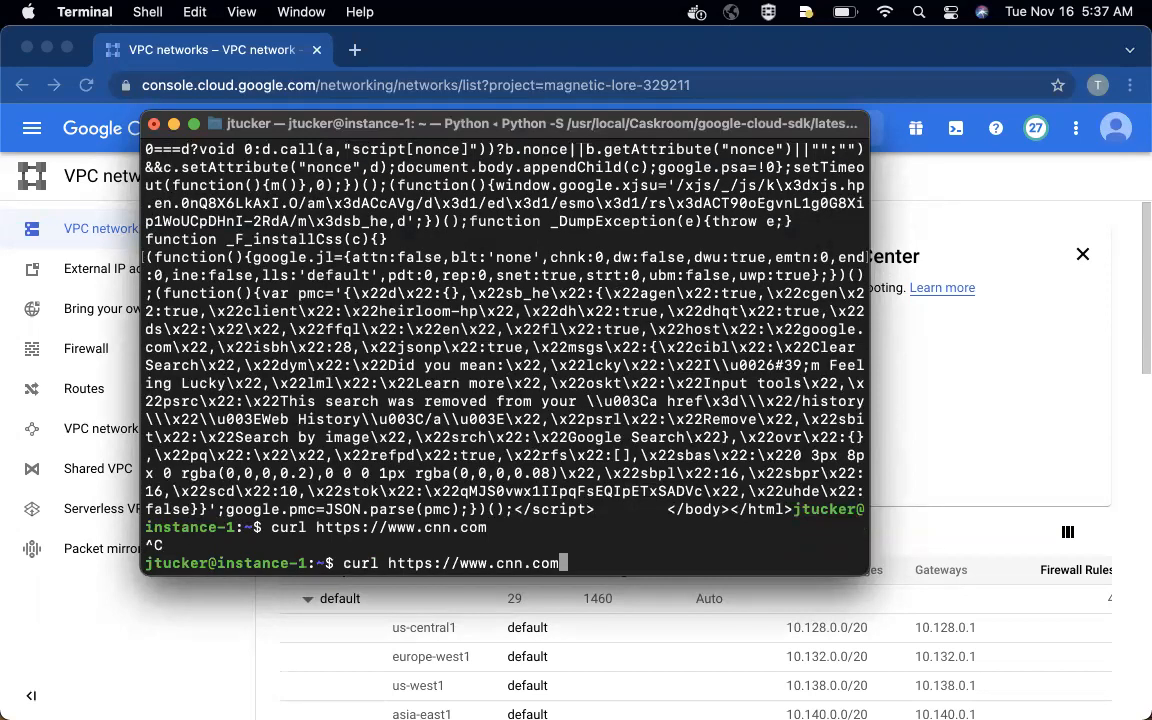
pyautogui.press('Up')
pyautogui.press('Return')
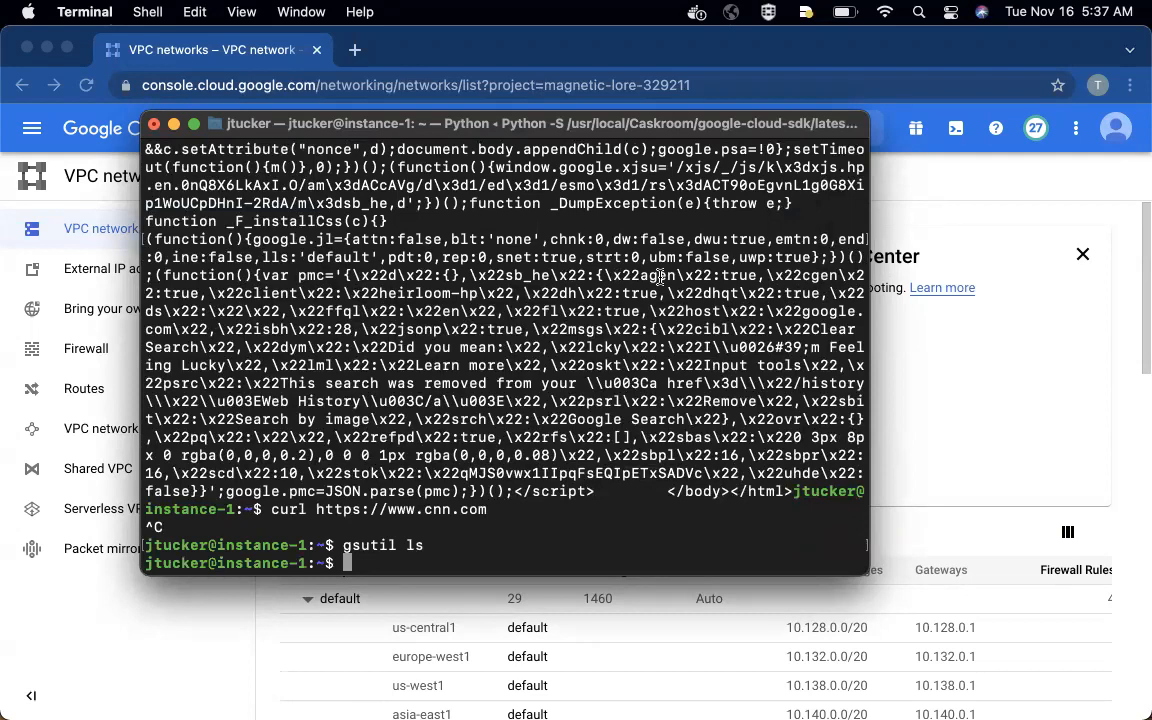
pyautogui.press('Up')
pyautogui.press('Return')
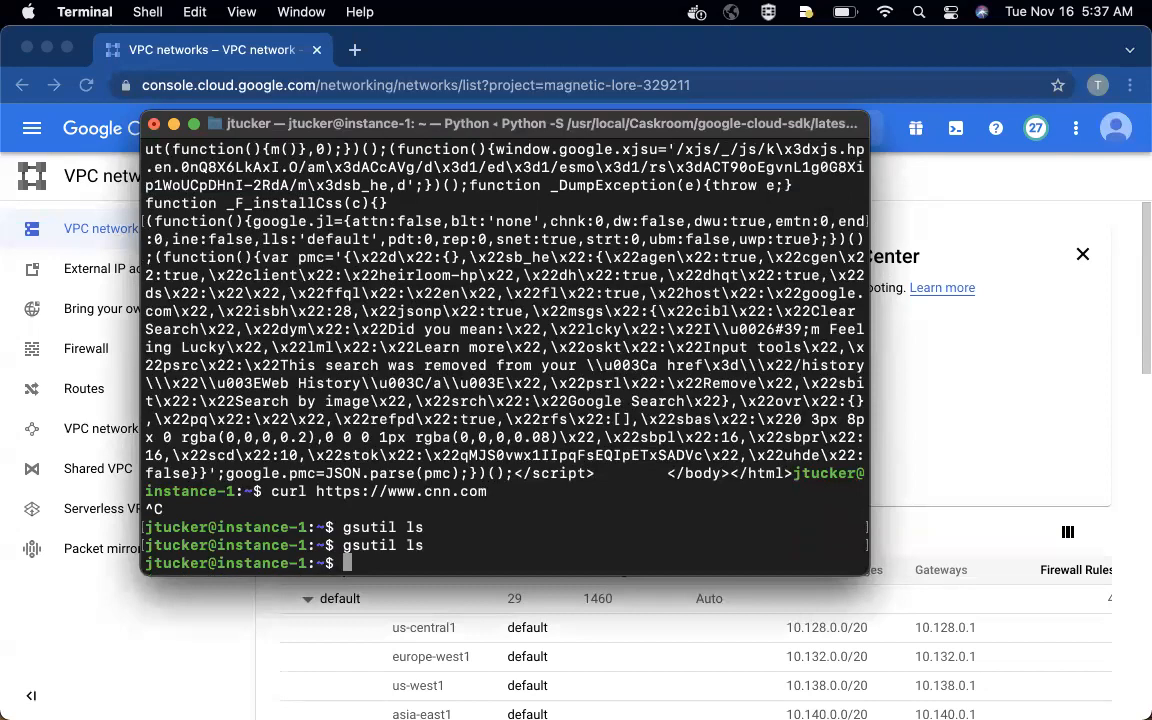
pyautogui.press('Up')
pyautogui.press('Up')
pyautogui.press('Return')
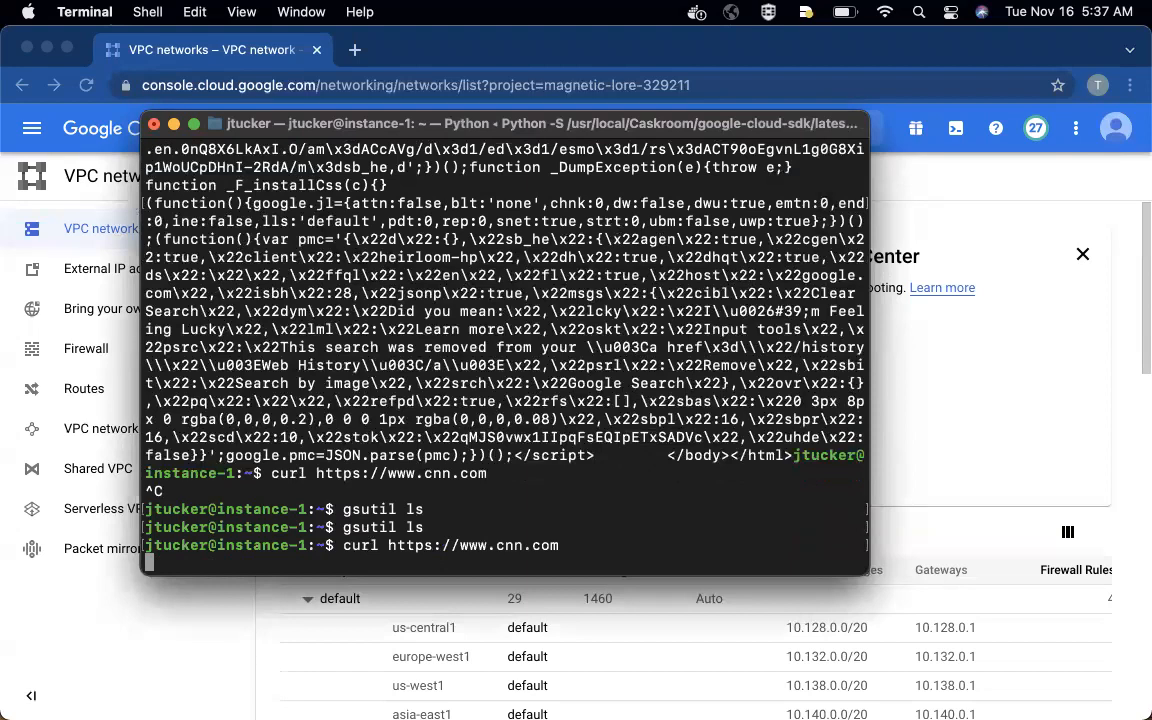
pyautogui.hotkey('ctrl', 'c')
pyautogui.press('Up')
pyautogui.press('Up')
pyautogui.press('Down')
pyautogui.press('Up')
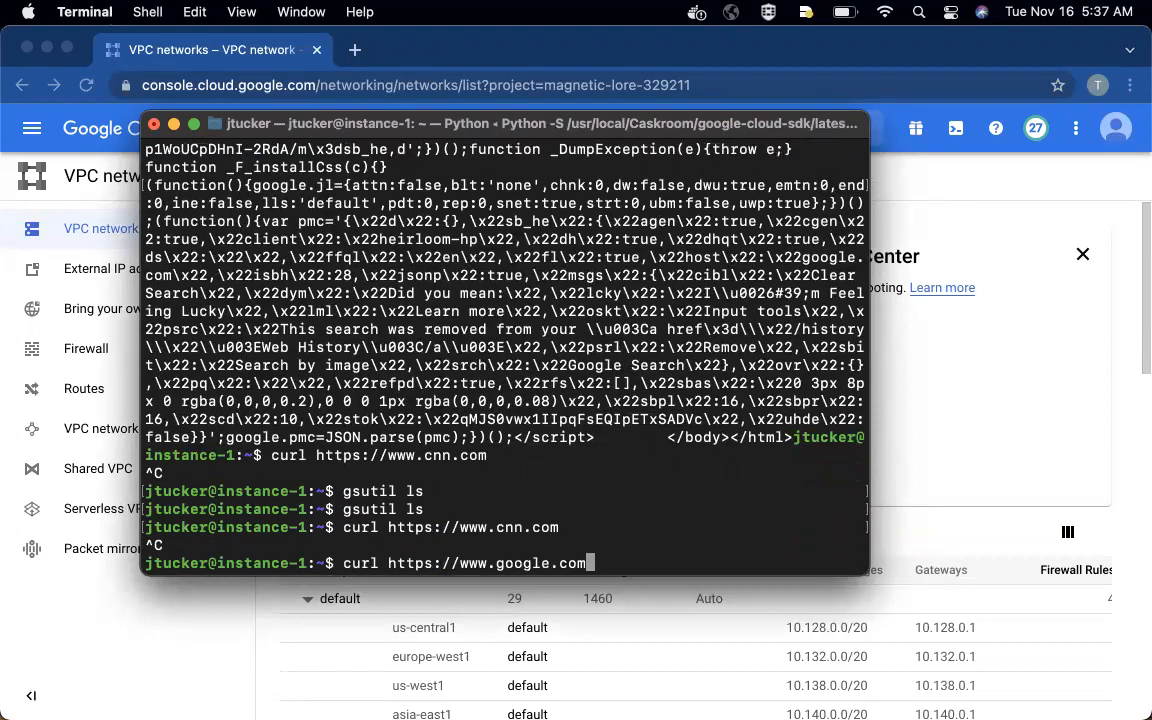
pyautogui.press('Return')
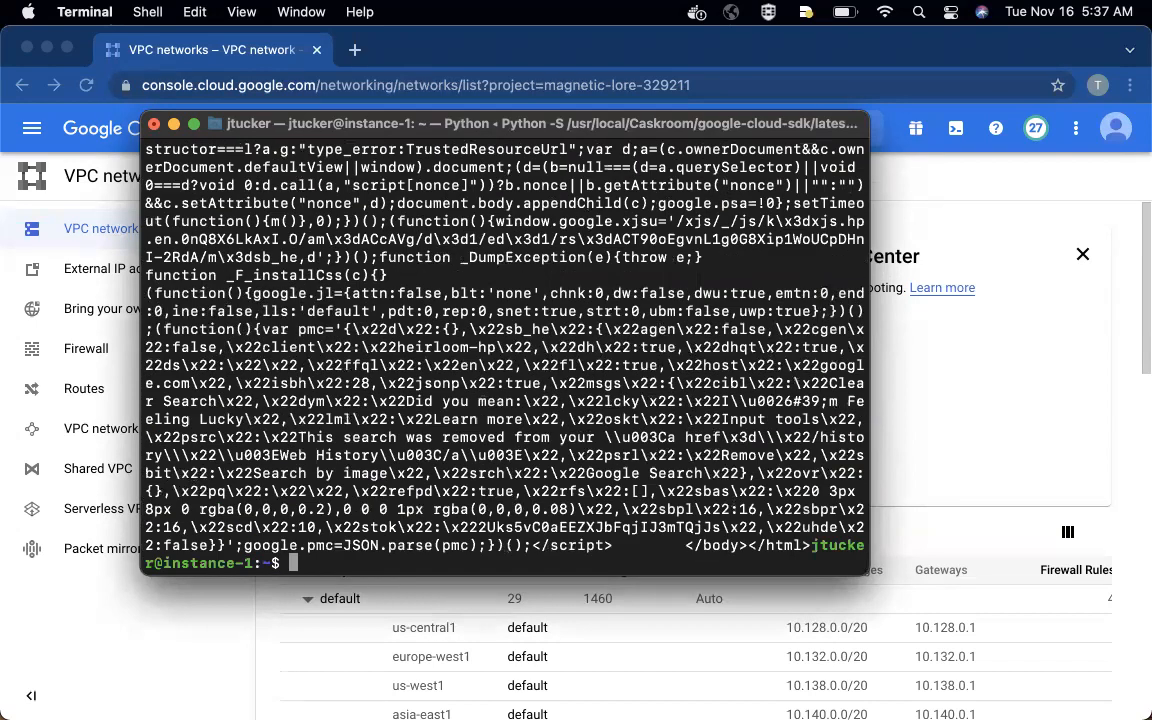
pyautogui.write('clear')
pyautogui.press('Return')
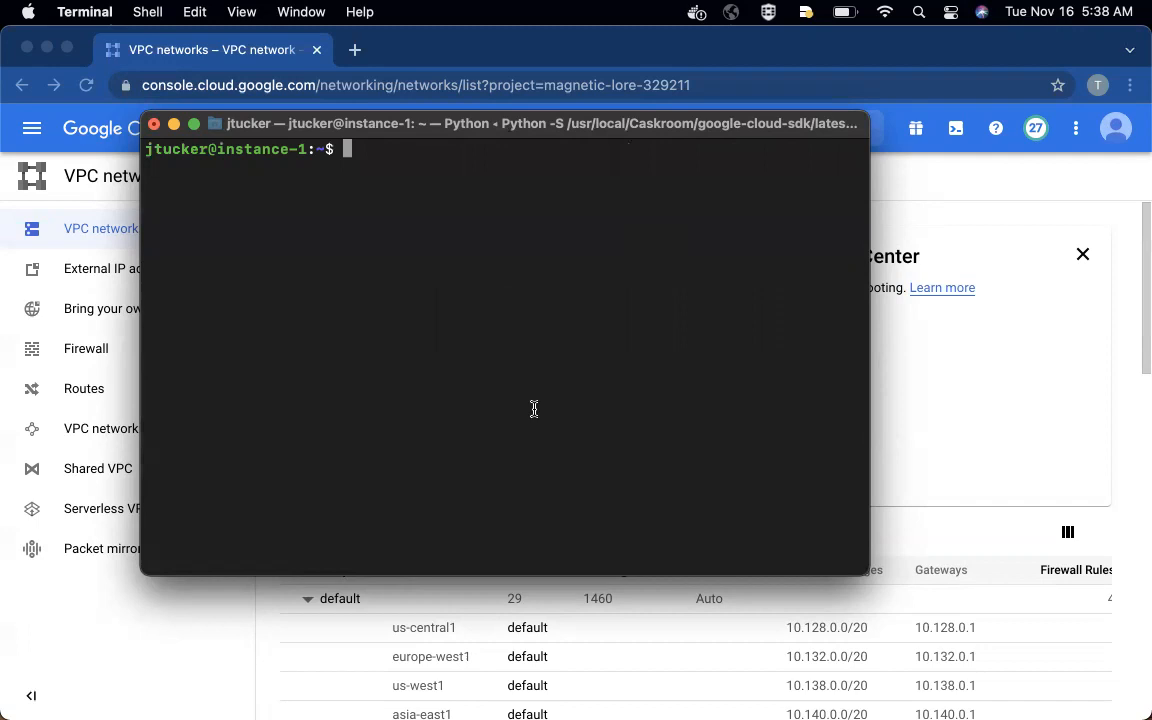
# Step: Switch back to the Cloud console in Chrome and open the details of the default network's us-central1 subnet
pyautogui.click(940, 472)
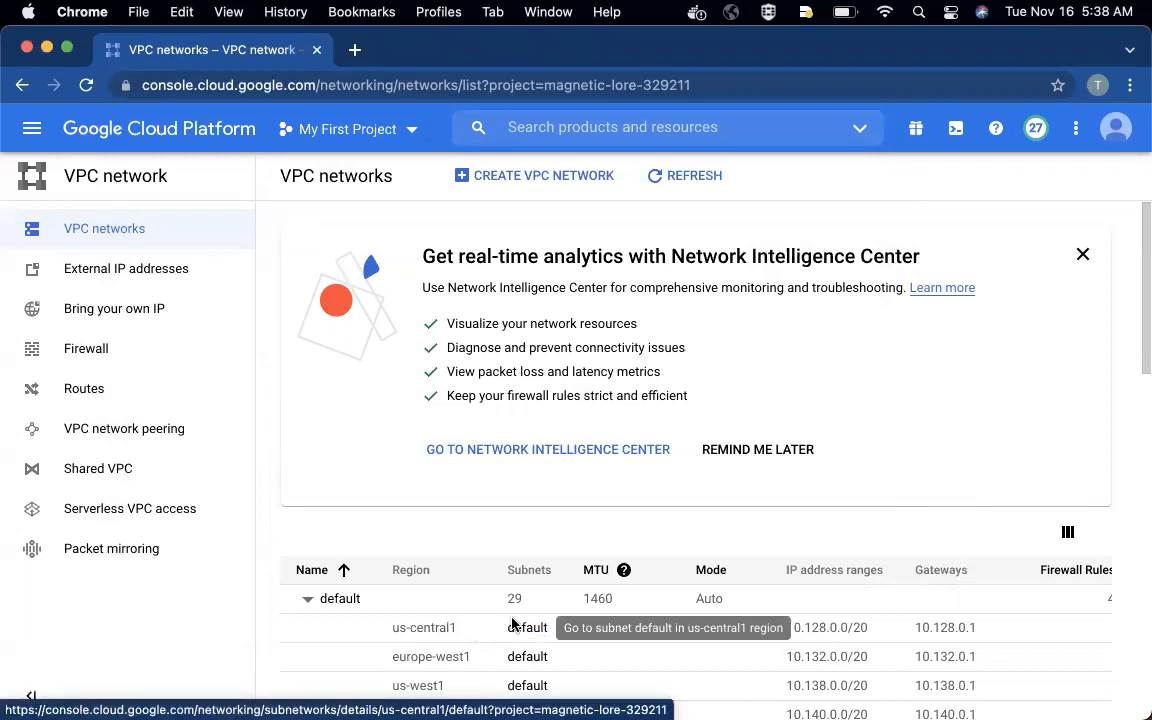
pyautogui.scroll(-3, 521, 537)
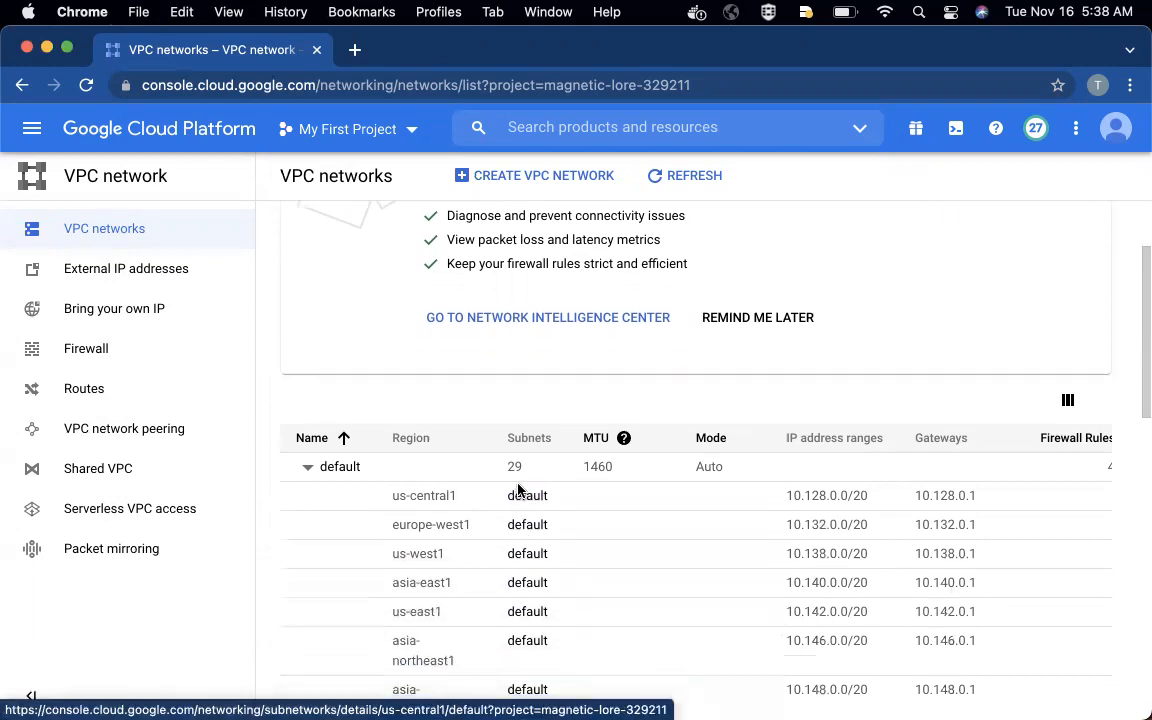
pyautogui.click(519, 497)
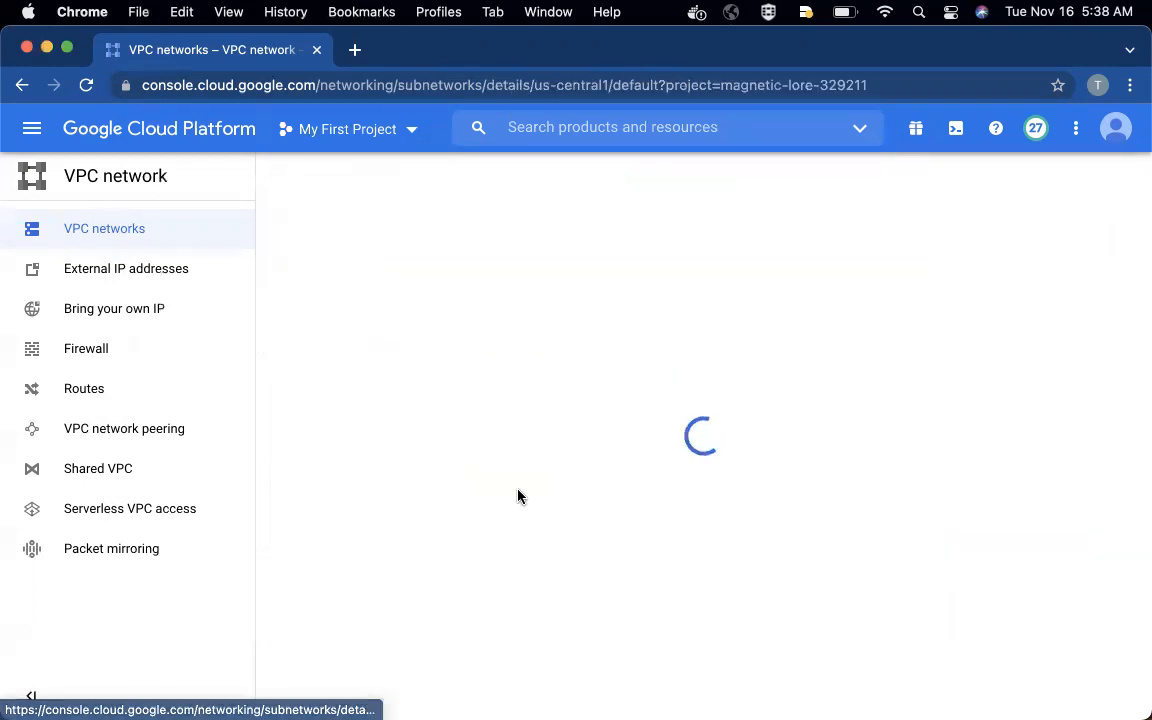
pyautogui.scroll(-1, 517, 492)
pyautogui.scroll(1, 517, 492)
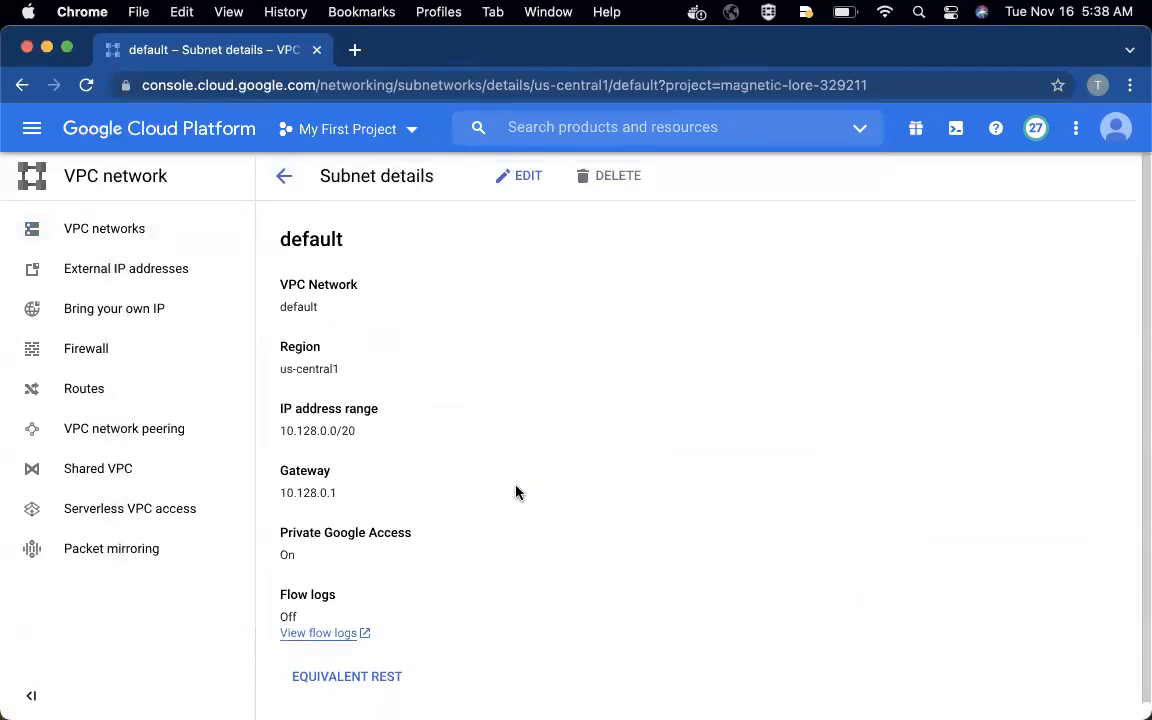
# Step: Edit the us-central1 default subnet to turn Private Google Access off and save it
pyautogui.click(524, 177)
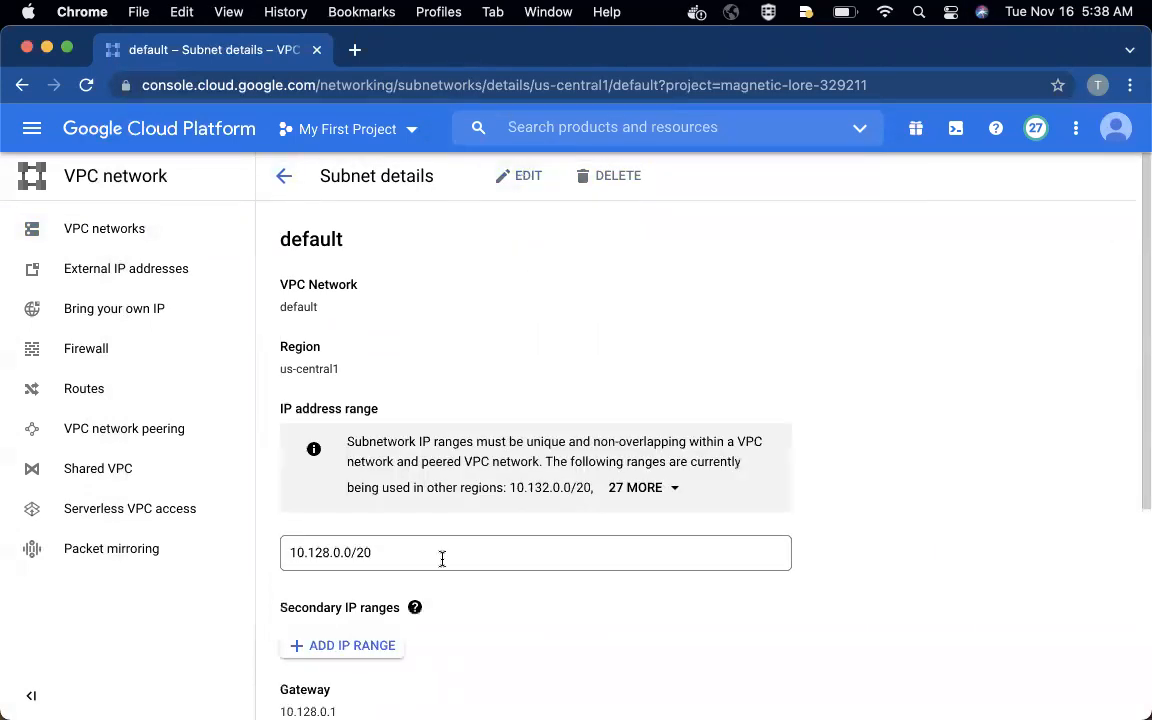
pyautogui.scroll(-5, 453, 541)
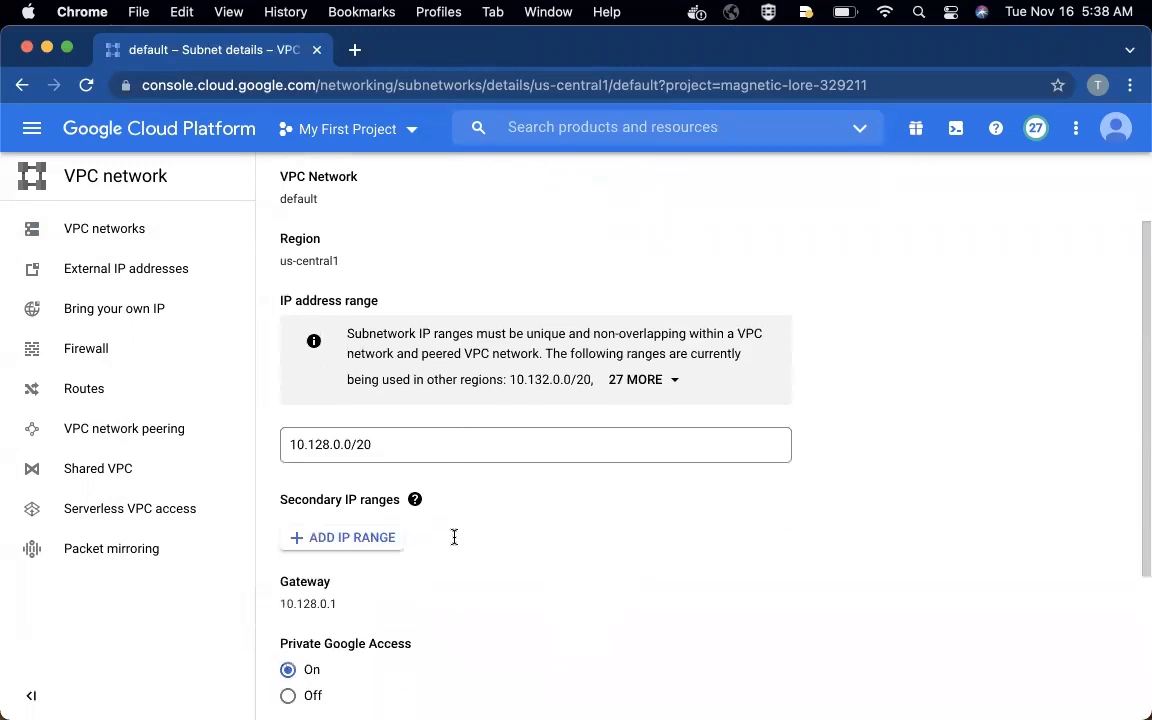
pyautogui.click(309, 473)
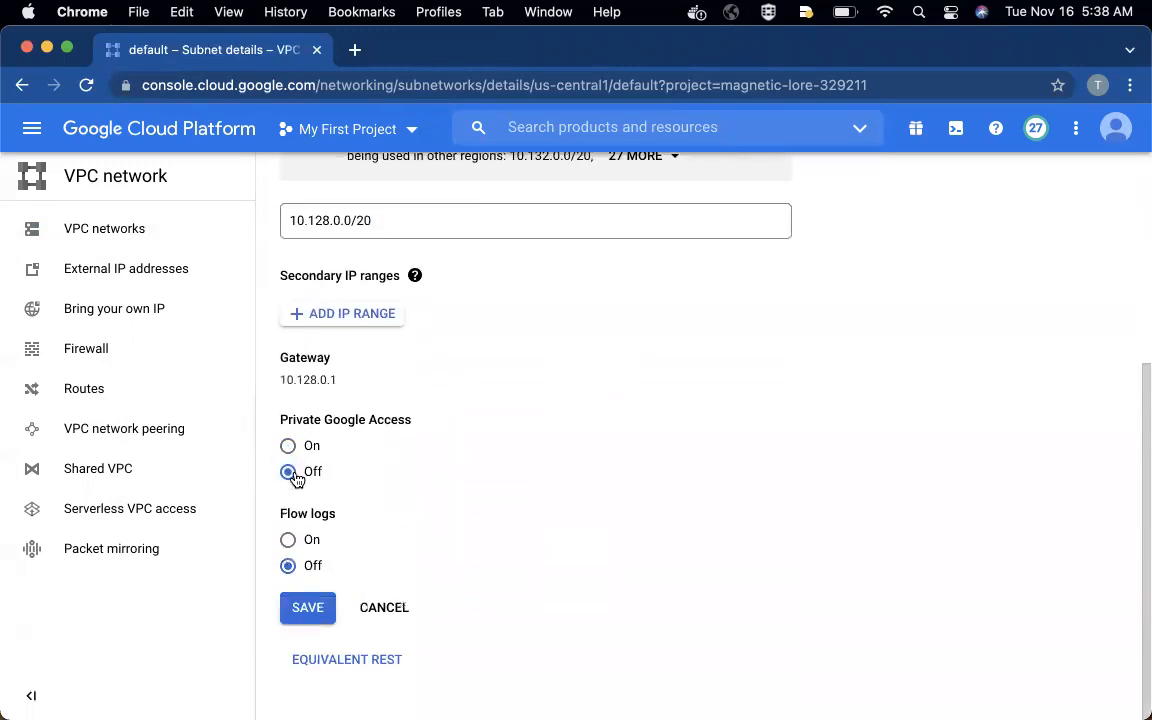
pyautogui.click(314, 610)
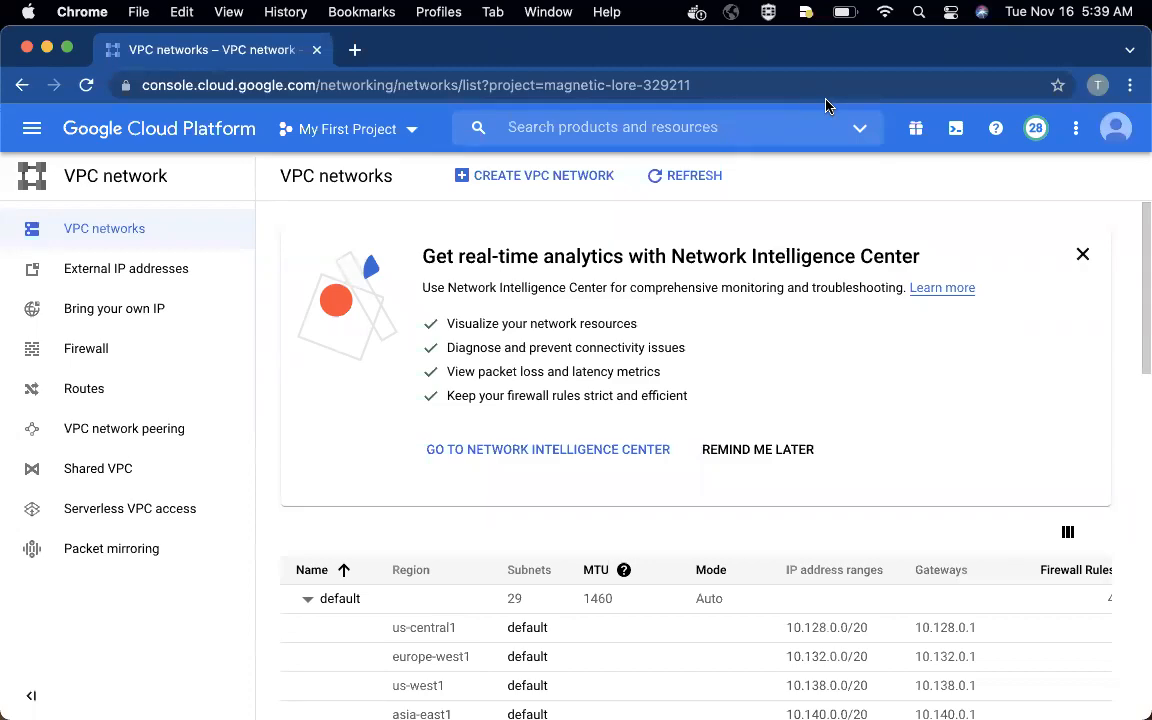
pyautogui.hotkey('ctrl', 'Up')
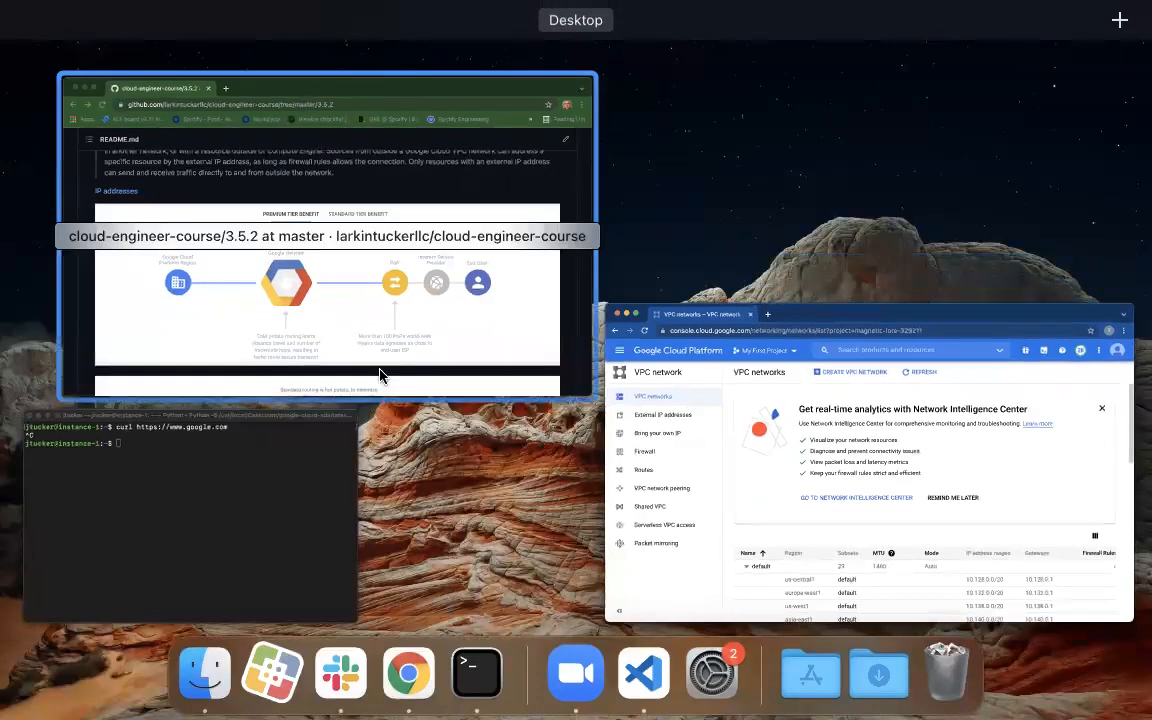
pyautogui.click(233, 480)
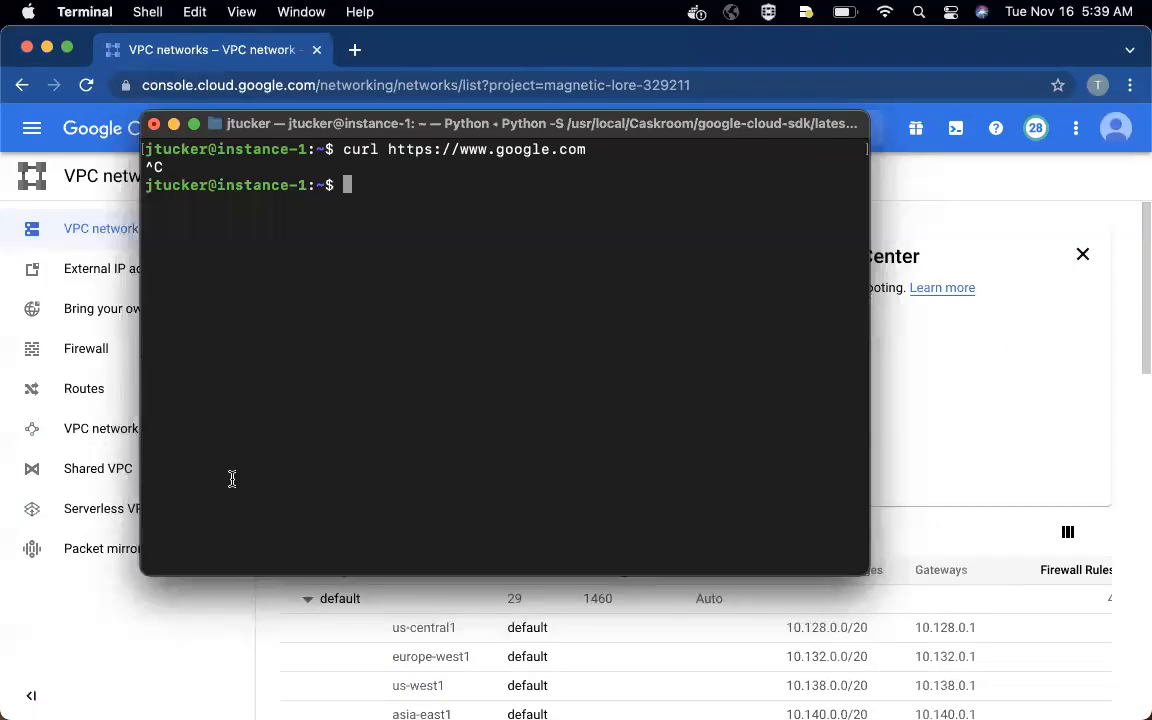
pyautogui.press('Up')
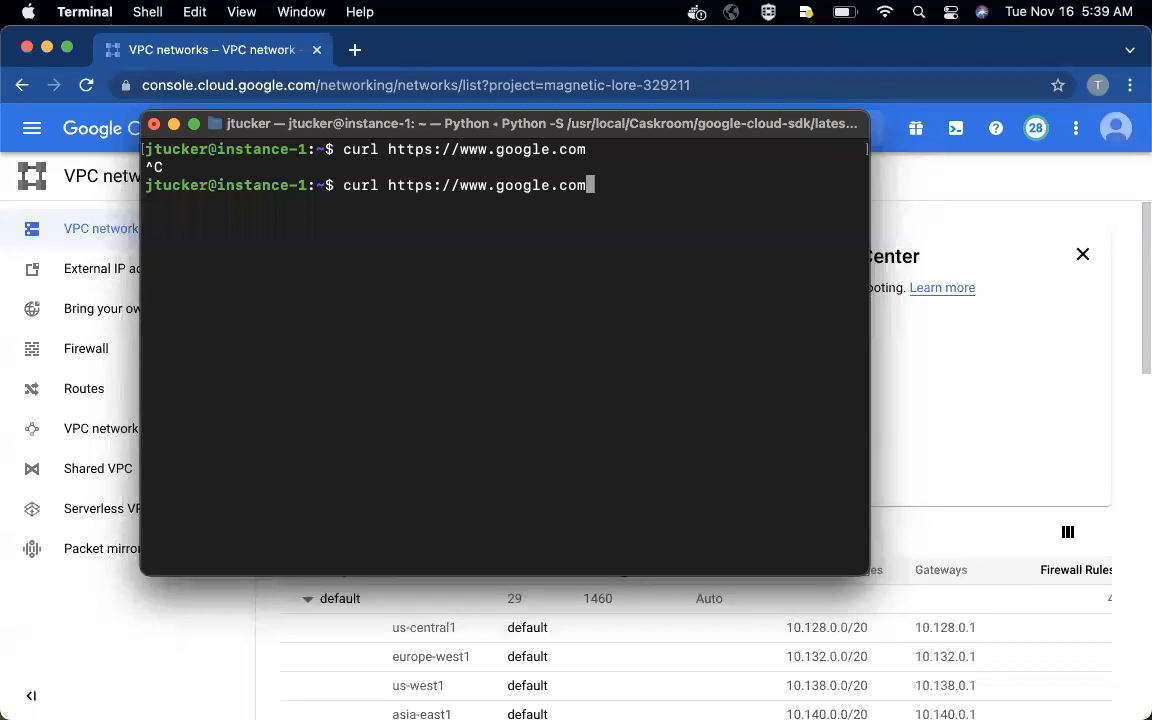
pyautogui.press('Return')
pyautogui.hotkey('ctrl', 'c')
# Step: Try gsutil ls on instance-1, interrupt it, and clear the terminal
pyautogui.write('clear')
pyautogui.press('Up')
pyautogui.press('Up')
pyautogui.press('Return')
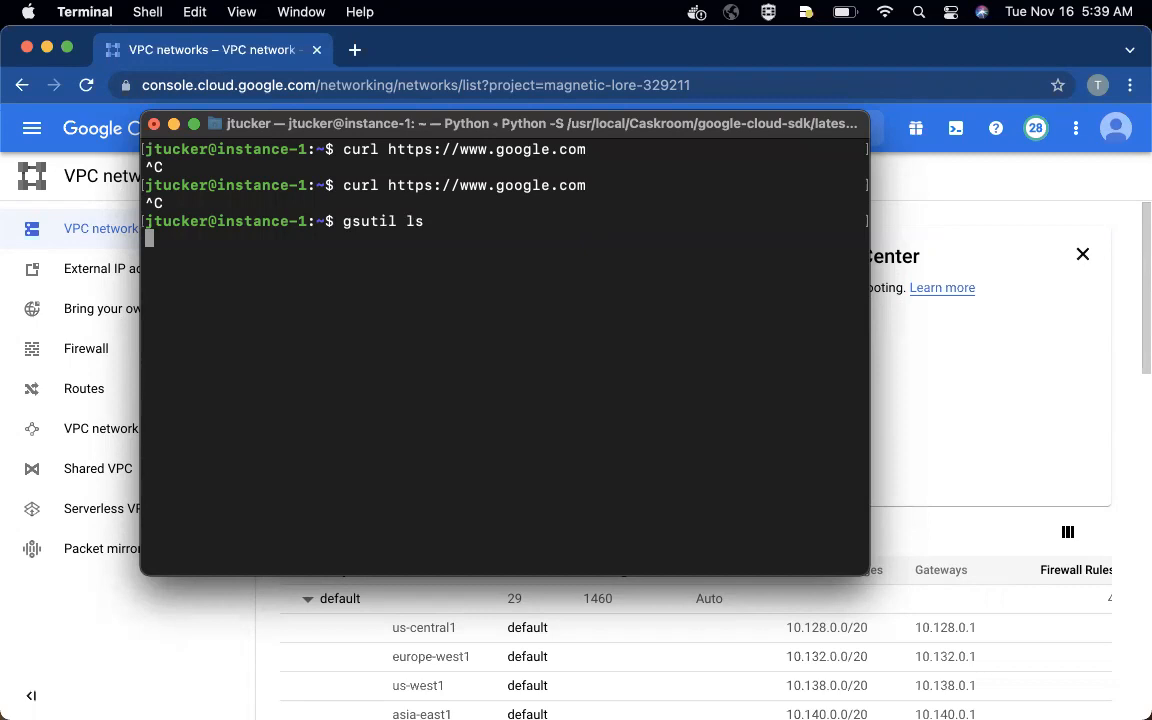
pyautogui.hotkey('ctrl', 'c')
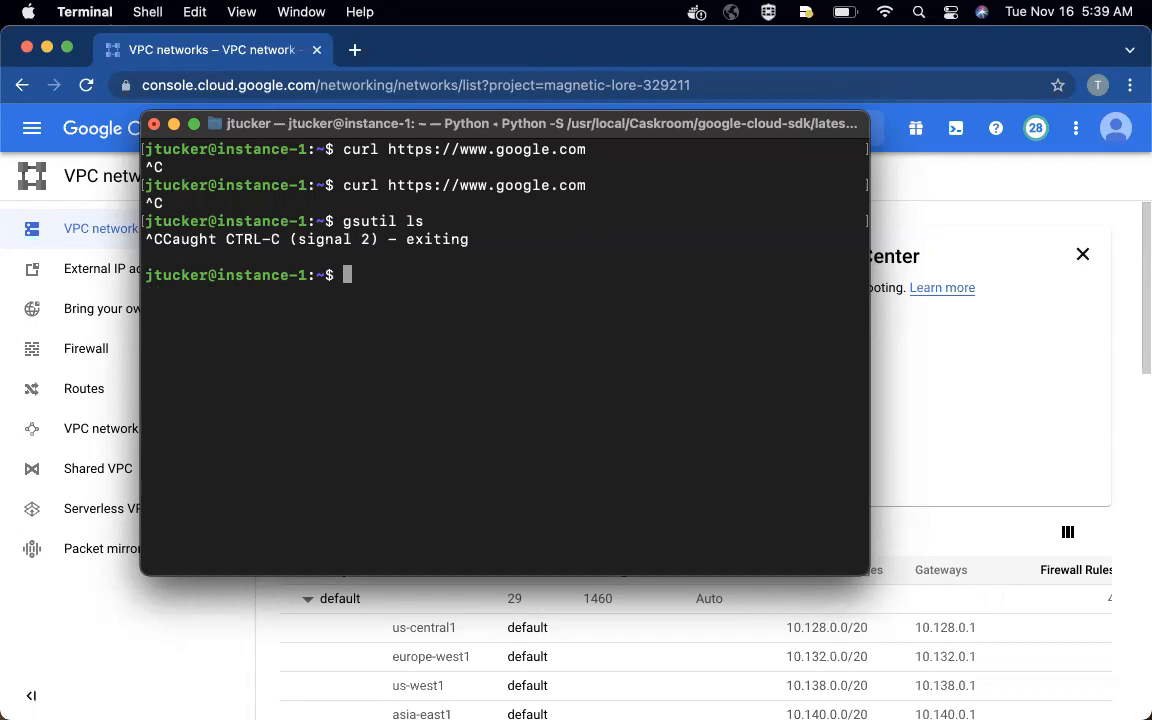
pyautogui.write('clear')
pyautogui.press('Return')
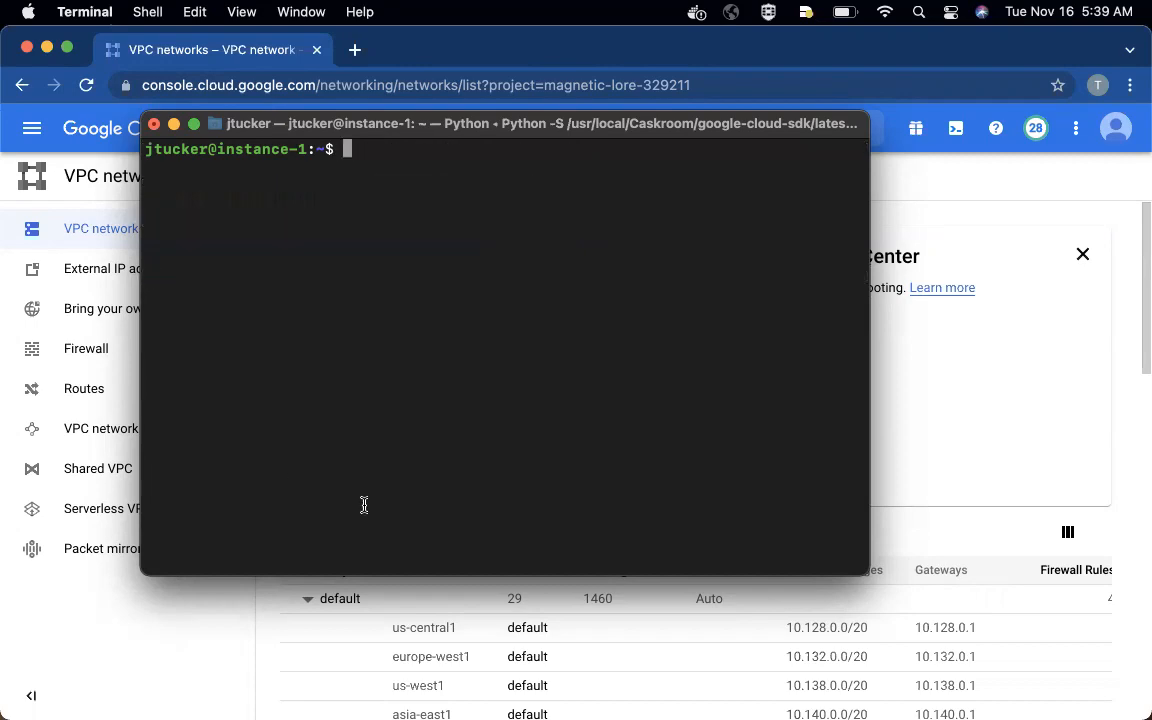
# Step: Switch to the GitHub course README in Chrome and read its Google Private Access and Cloud NAT sections
pyautogui.click(920, 438)
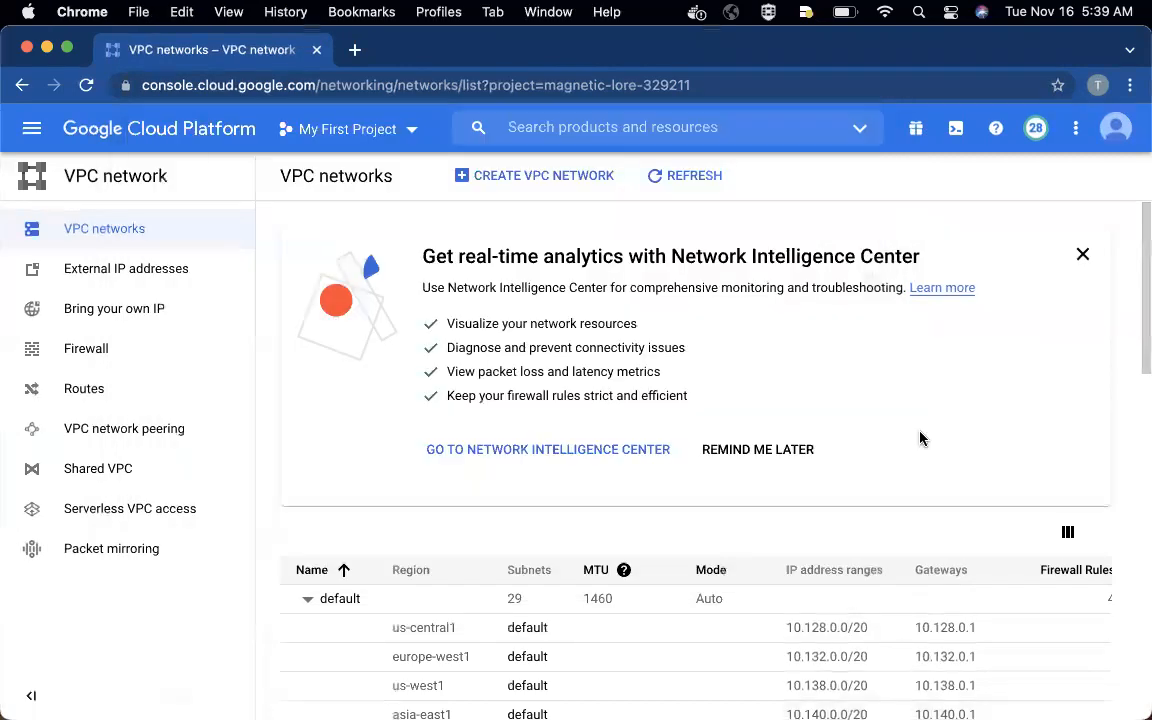
pyautogui.hotkey('ctrl', 'Up')
pyautogui.click(338, 341)
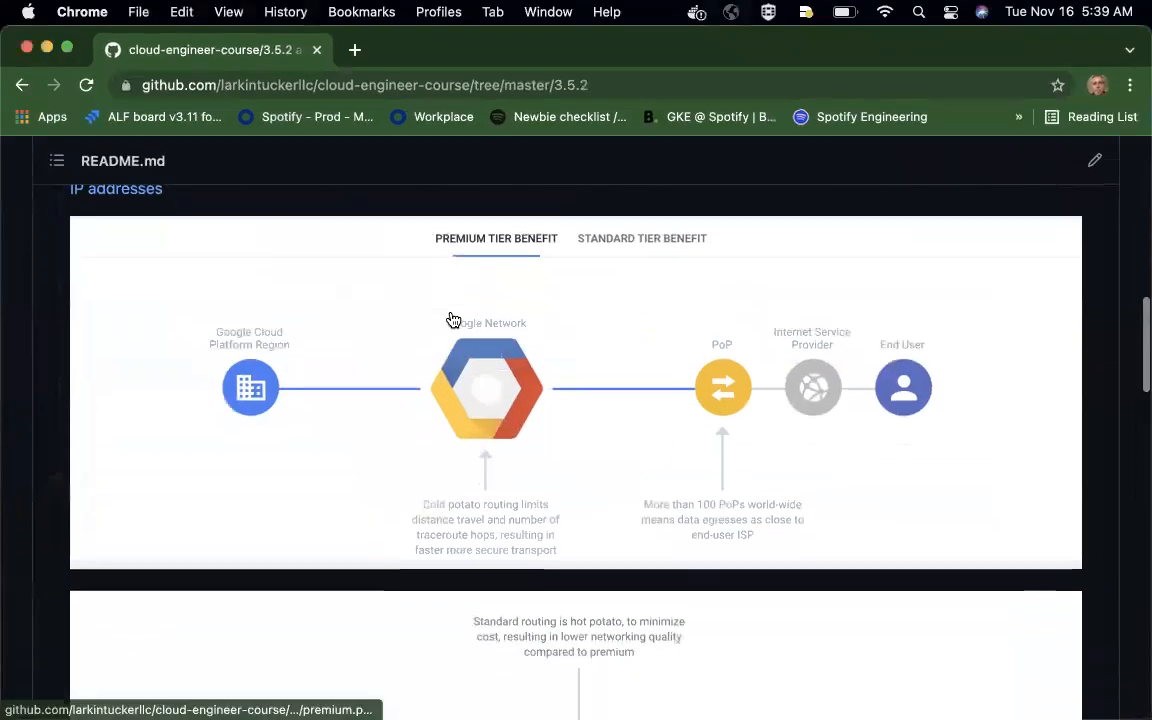
pyautogui.scroll(-10, 450, 318)
pyautogui.scroll(-5, 451, 318)
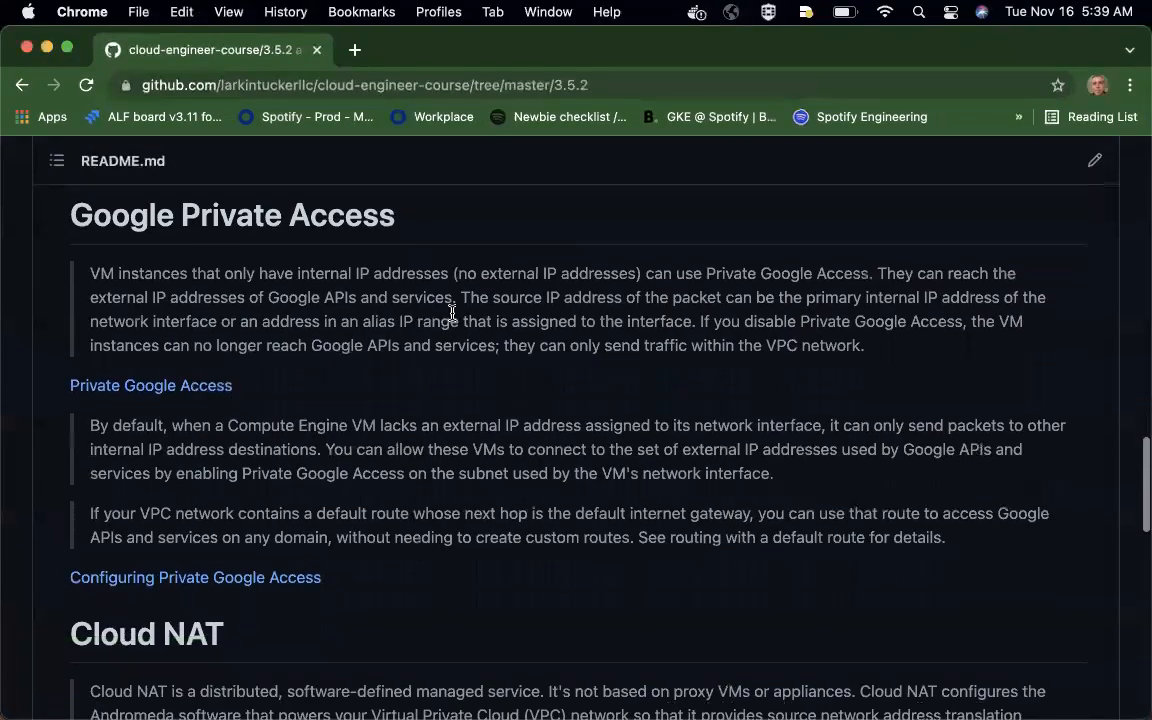
pyautogui.scroll(-2, 452, 313)
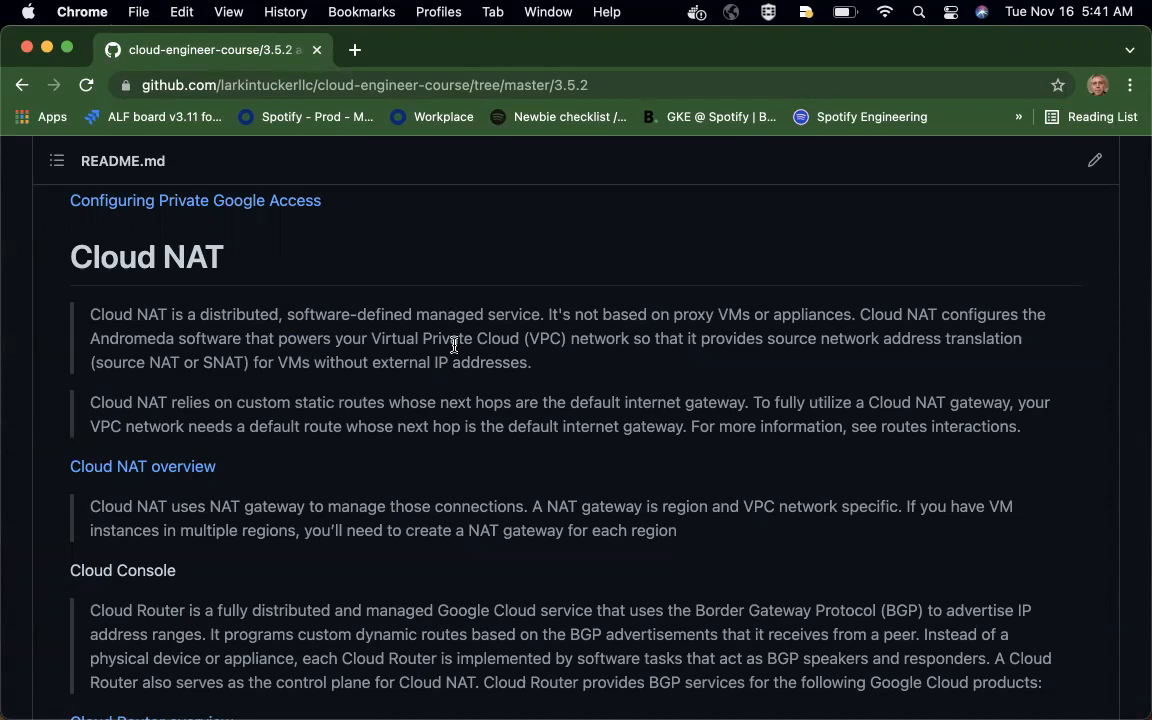
pyautogui.scroll(-2, 454, 345)
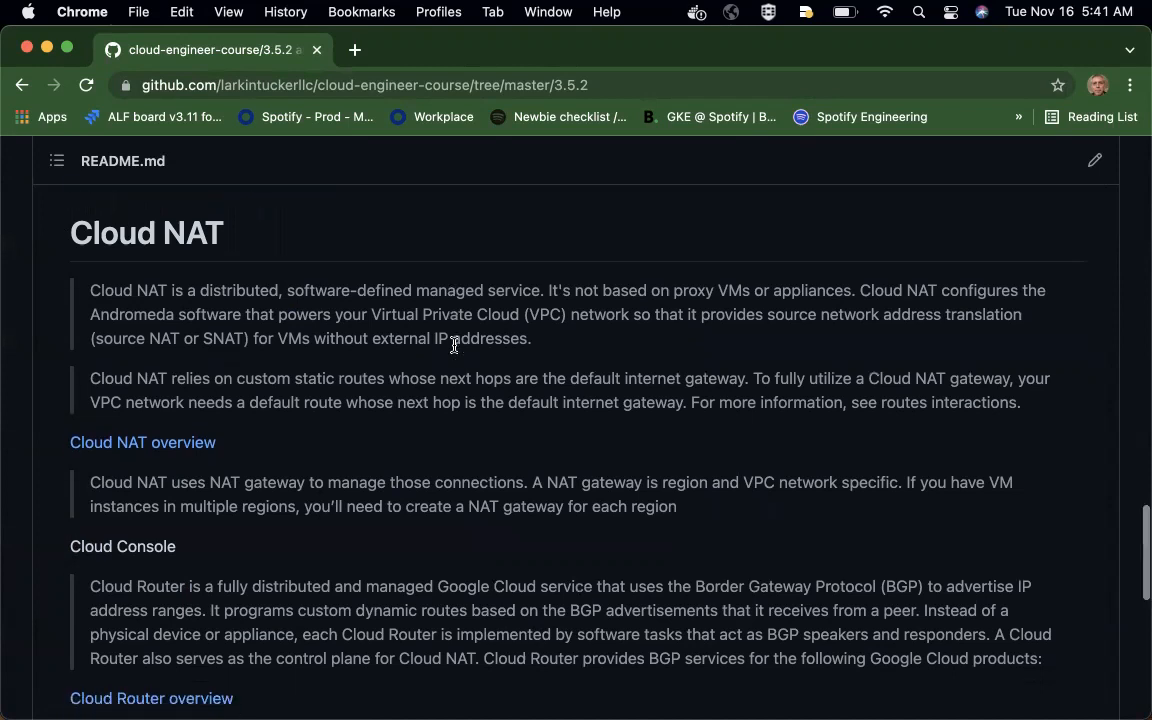
pyautogui.scroll(-1, 454, 349)
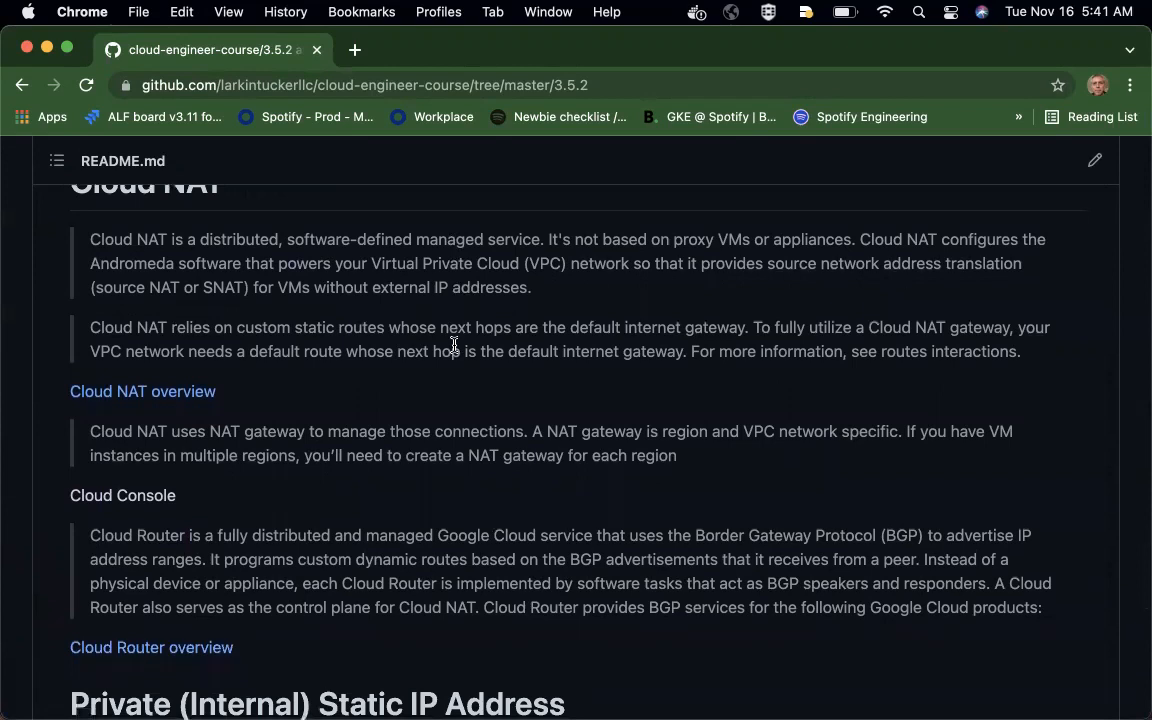
pyautogui.scroll(1, 454, 345)
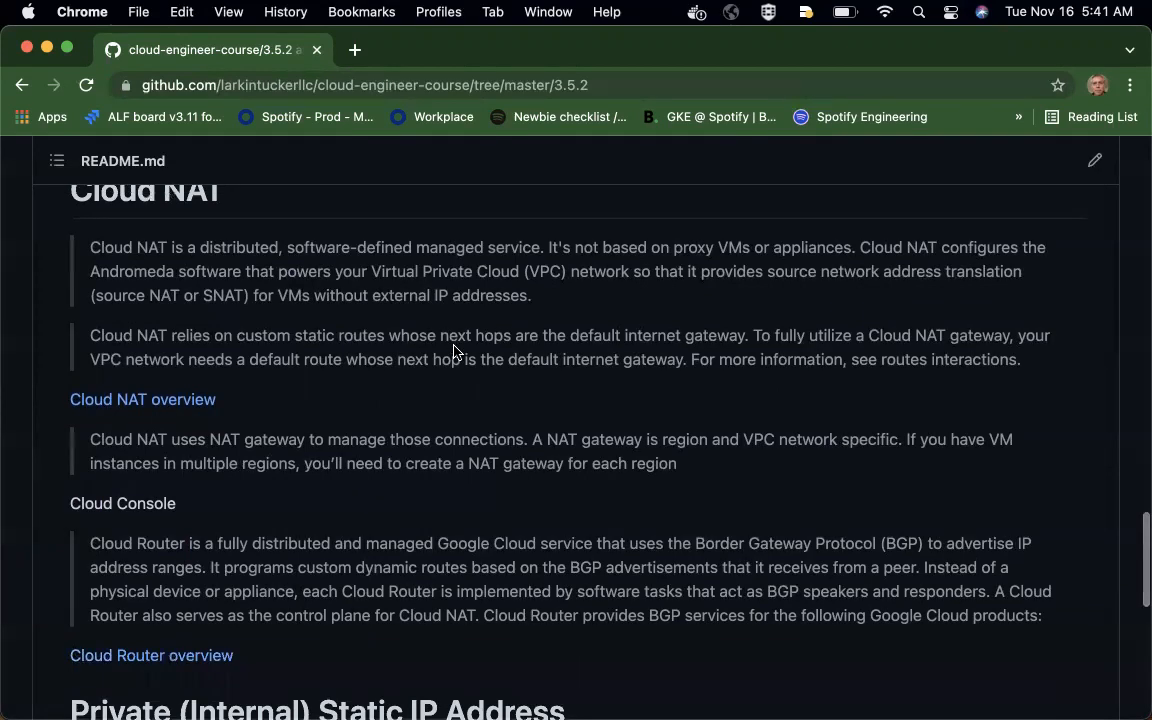
pyautogui.scroll(1, 454, 349)
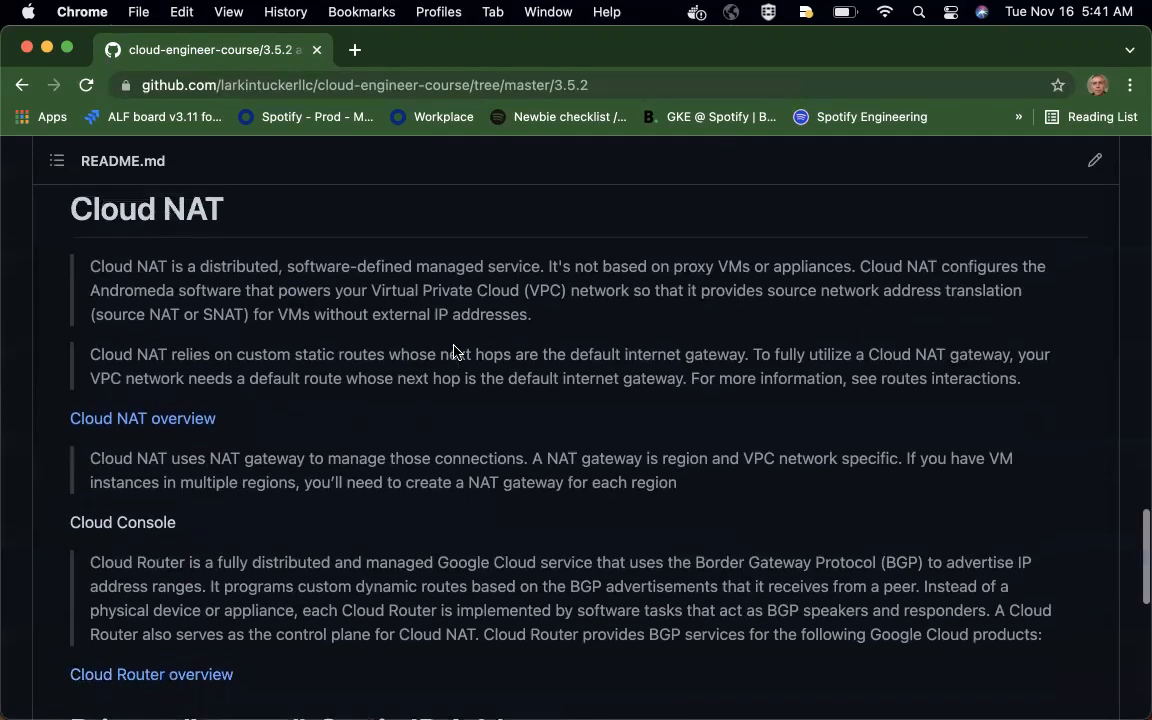
pyautogui.scroll(-1, 454, 349)
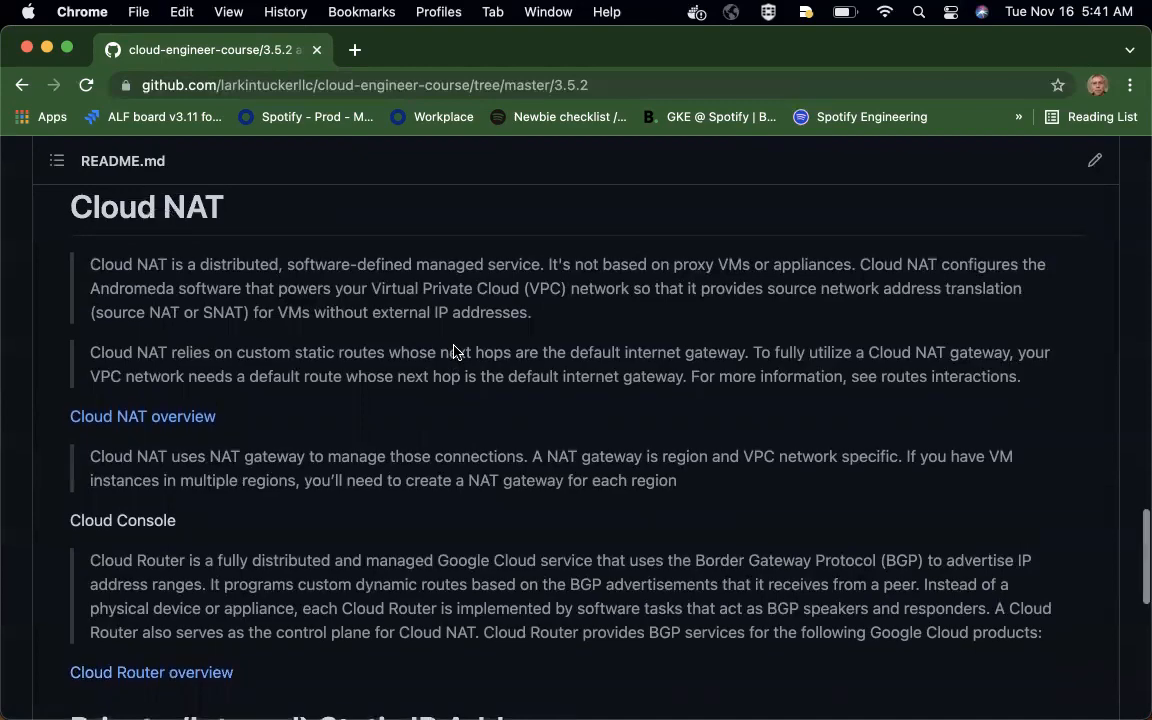
# Step: Switch to the Google Cloud console window and open Cloud NAT from the Network services products
pyautogui.hotkey('ctrl', 'Up')
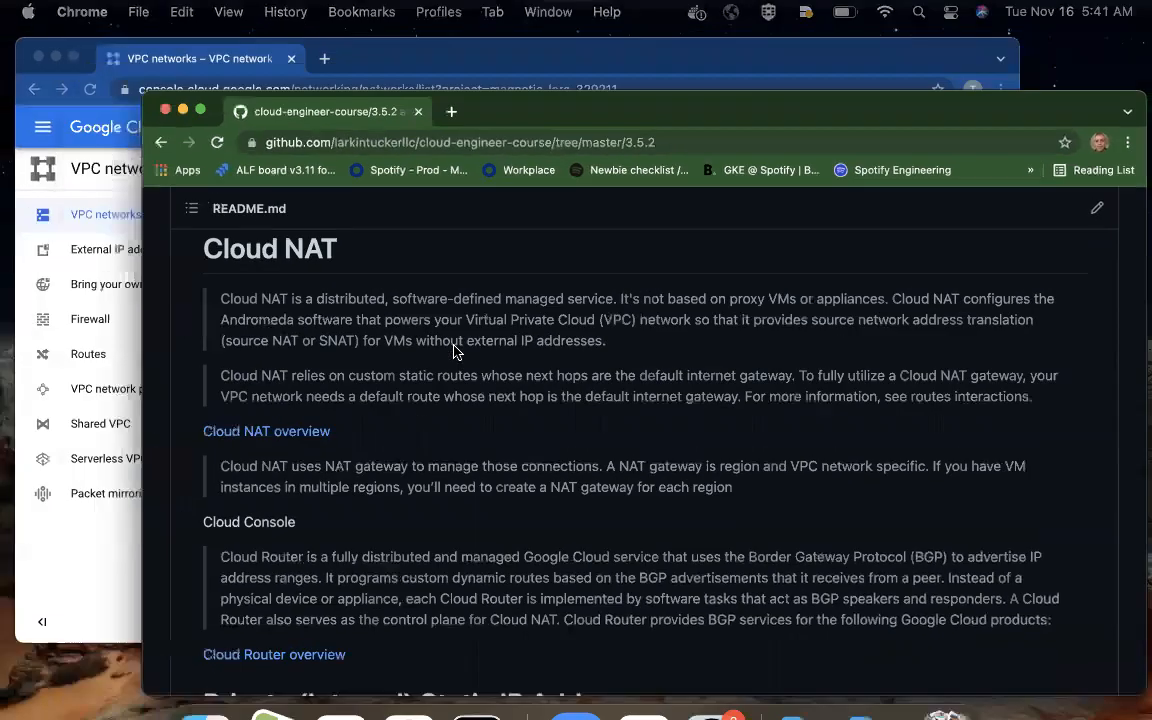
pyautogui.click(364, 259)
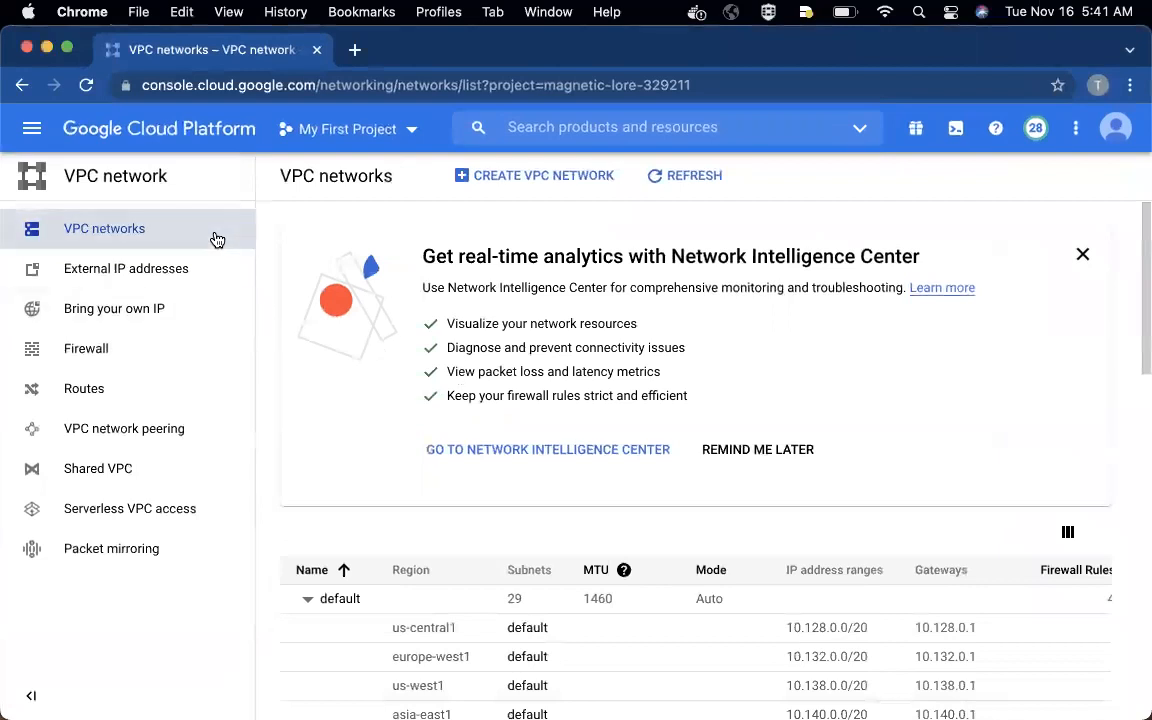
pyautogui.click(30, 129)
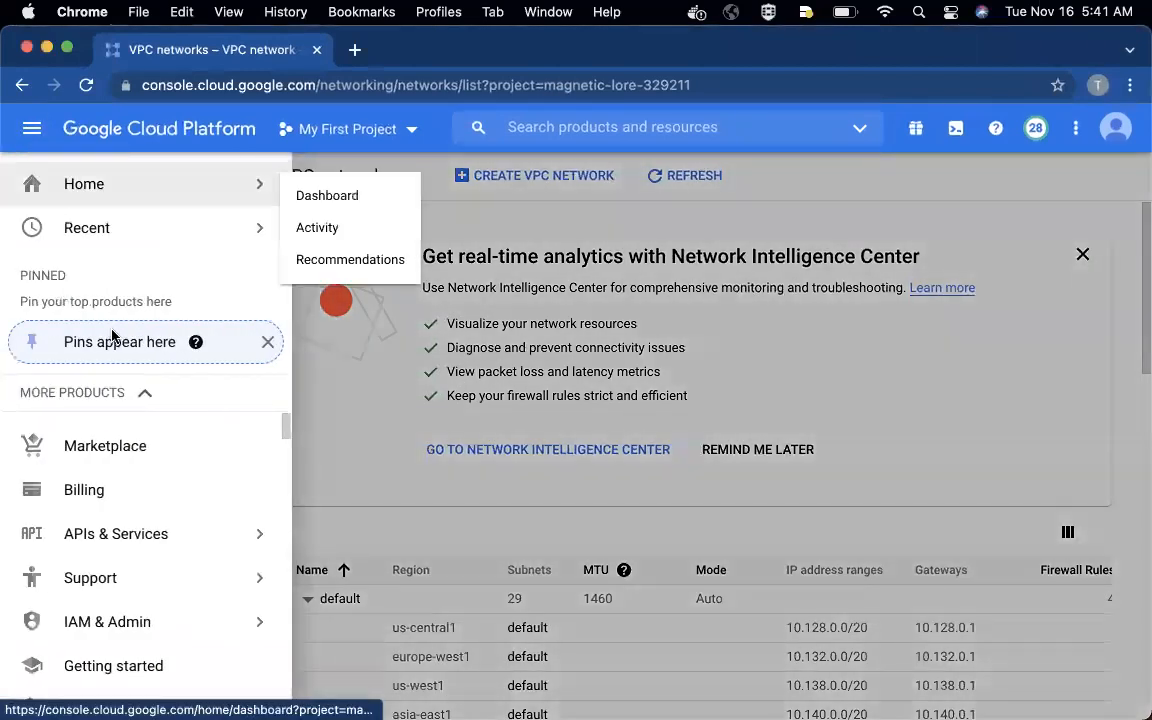
pyautogui.scroll(-10, 103, 506)
pyautogui.scroll(-12, 103, 506)
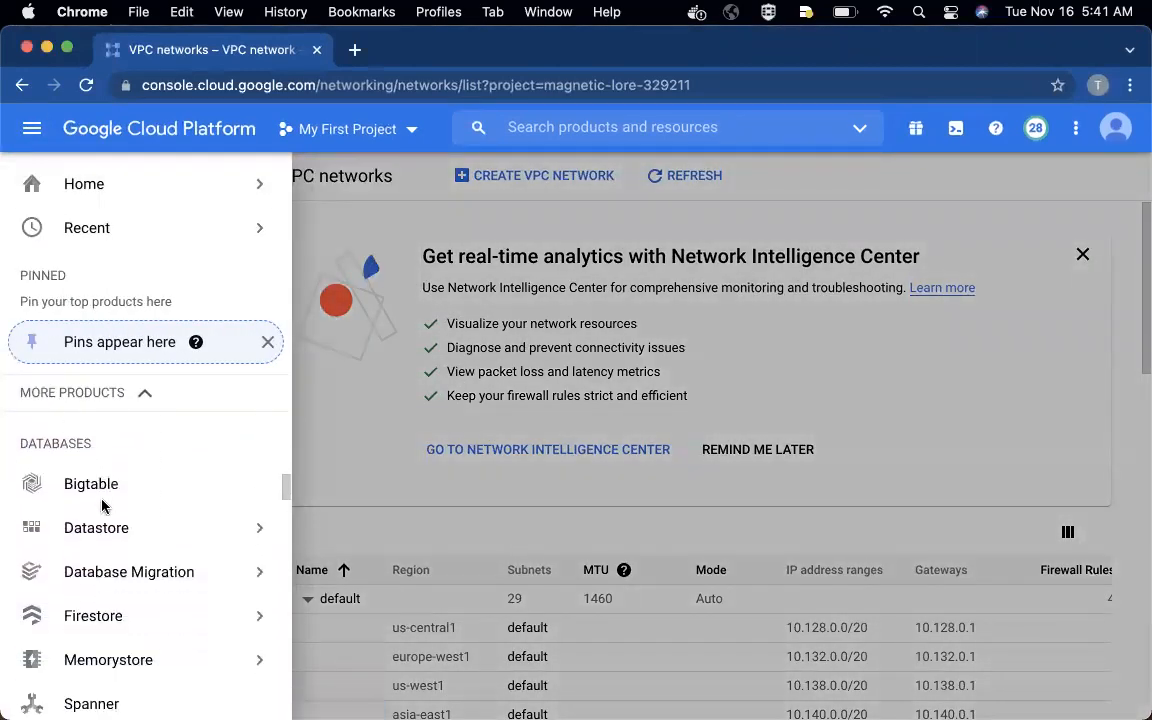
pyautogui.scroll(-6, 103, 506)
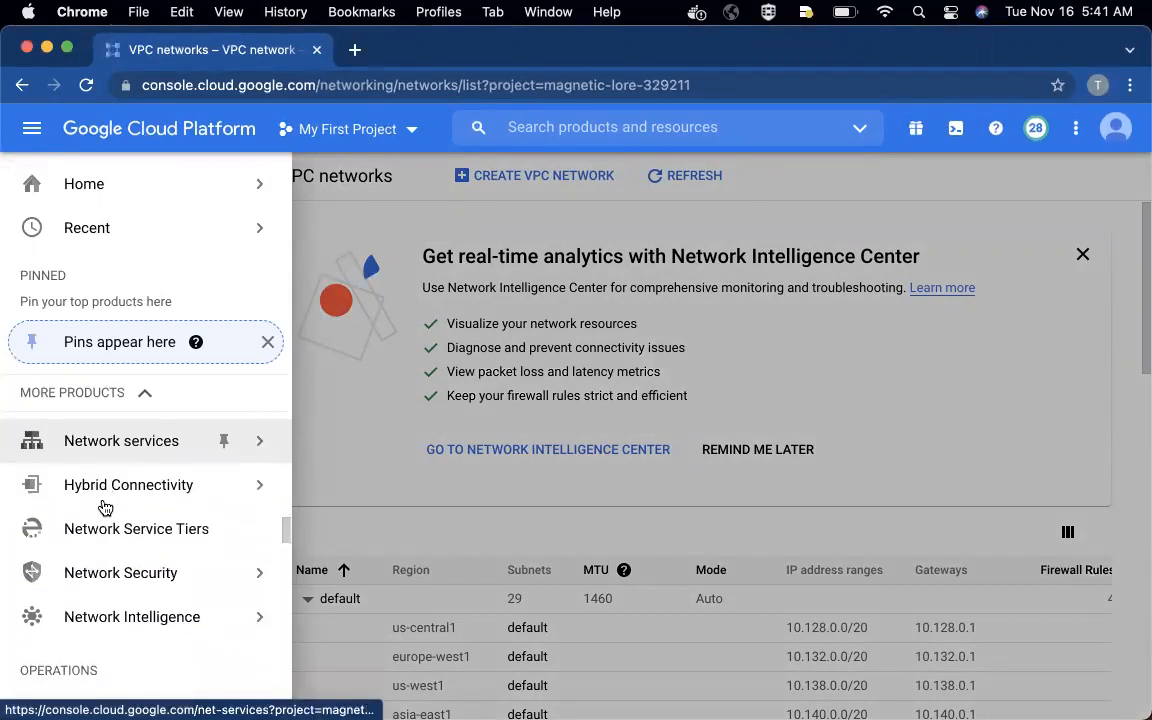
pyautogui.moveTo(133, 443)
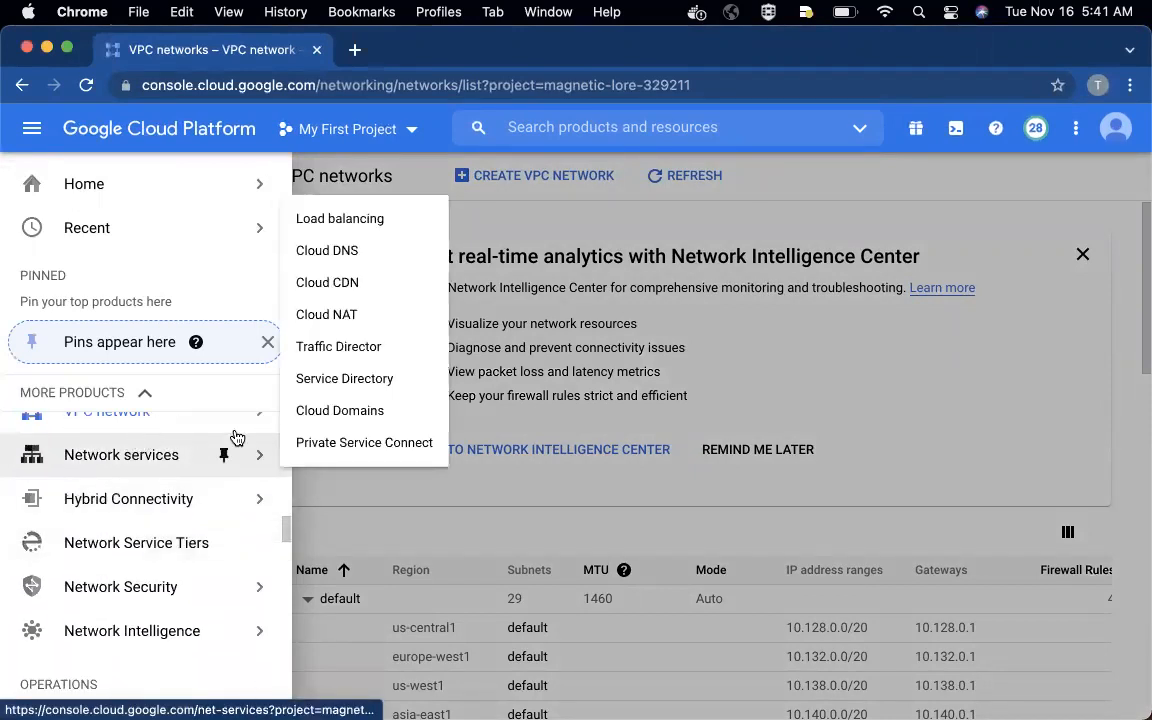
pyautogui.click(338, 314)
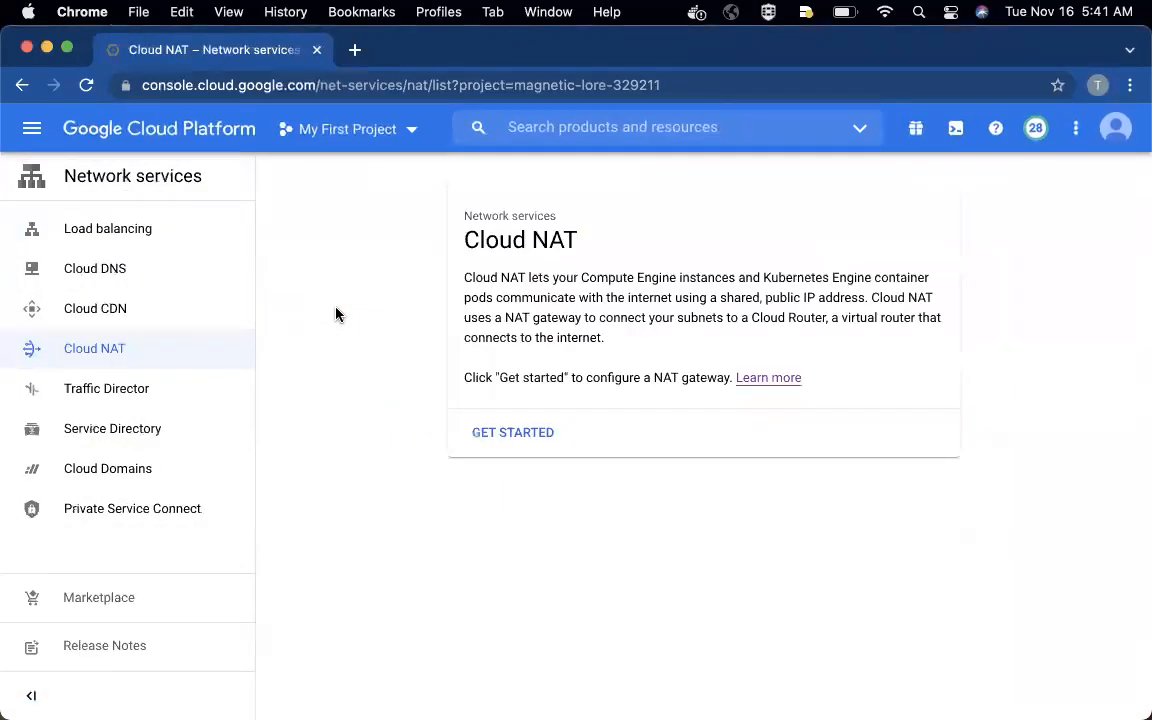
# Step: Start a new NAT gateway, name it my-gw and select the default network for its Cloud Router
pyautogui.click(535, 433)
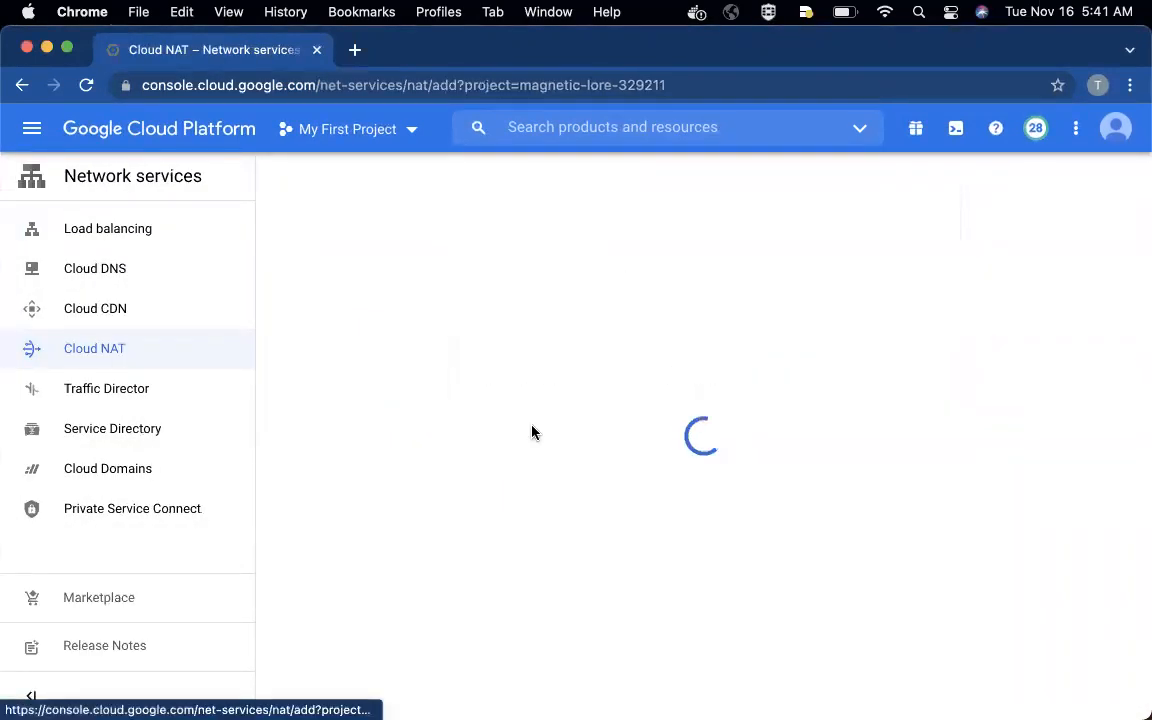
pyautogui.click(502, 392)
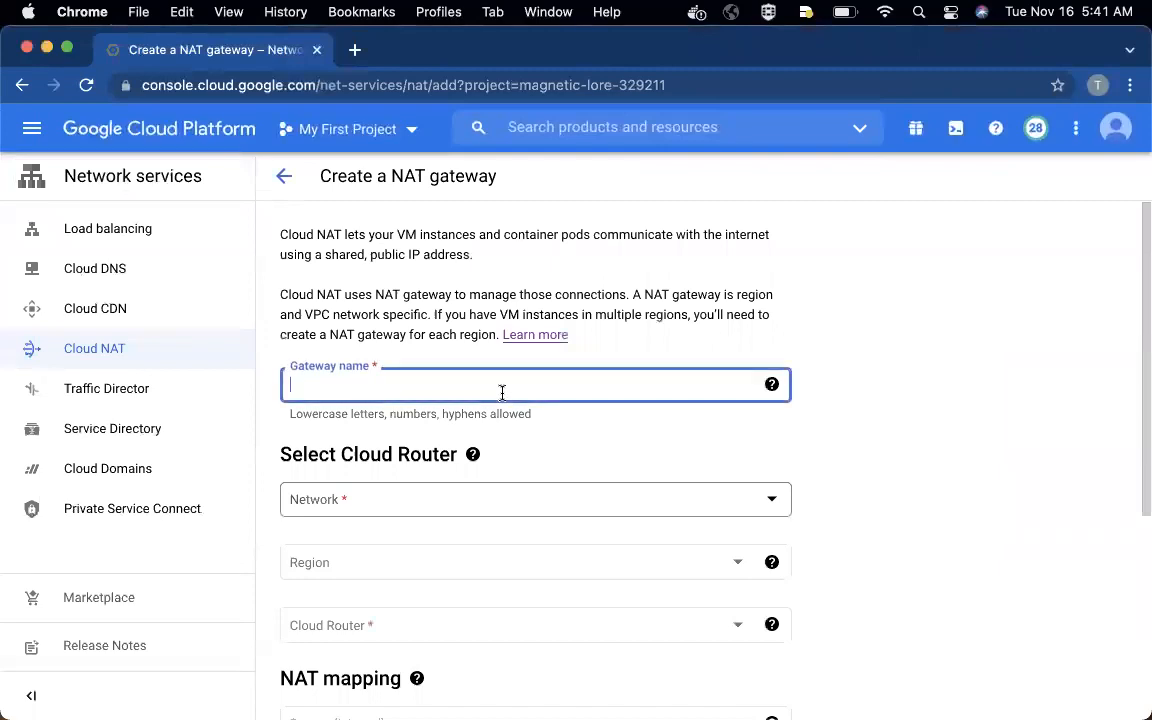
pyautogui.write('my')
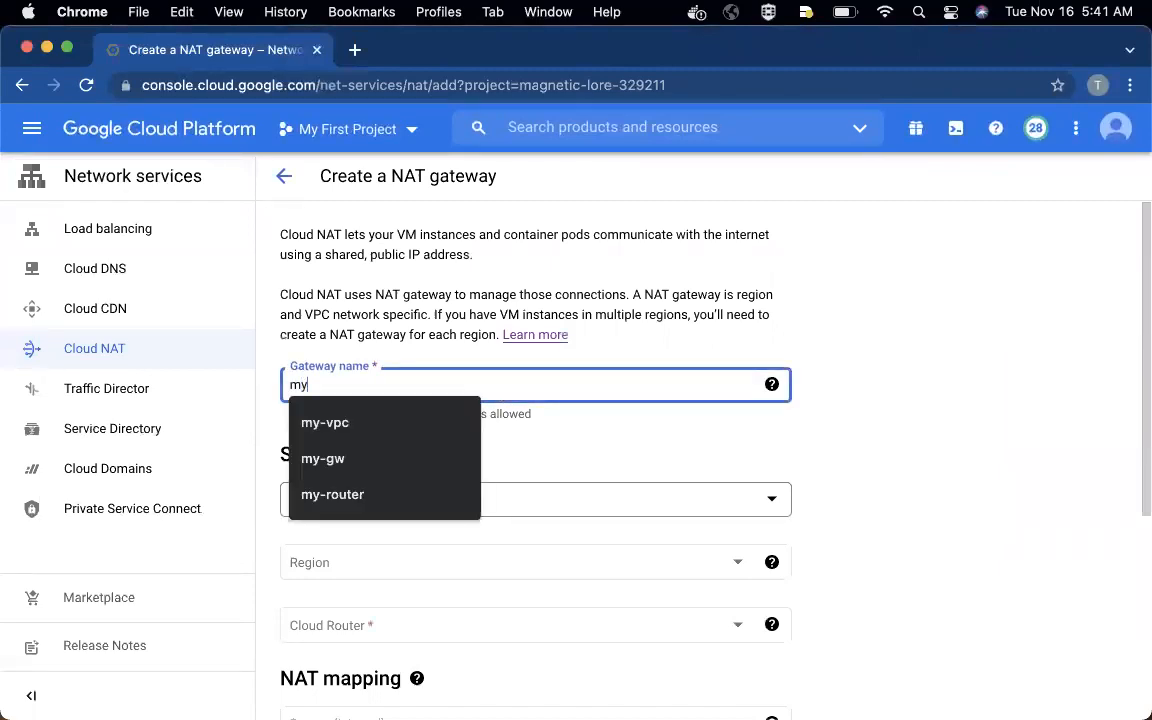
pyautogui.write('-gw')
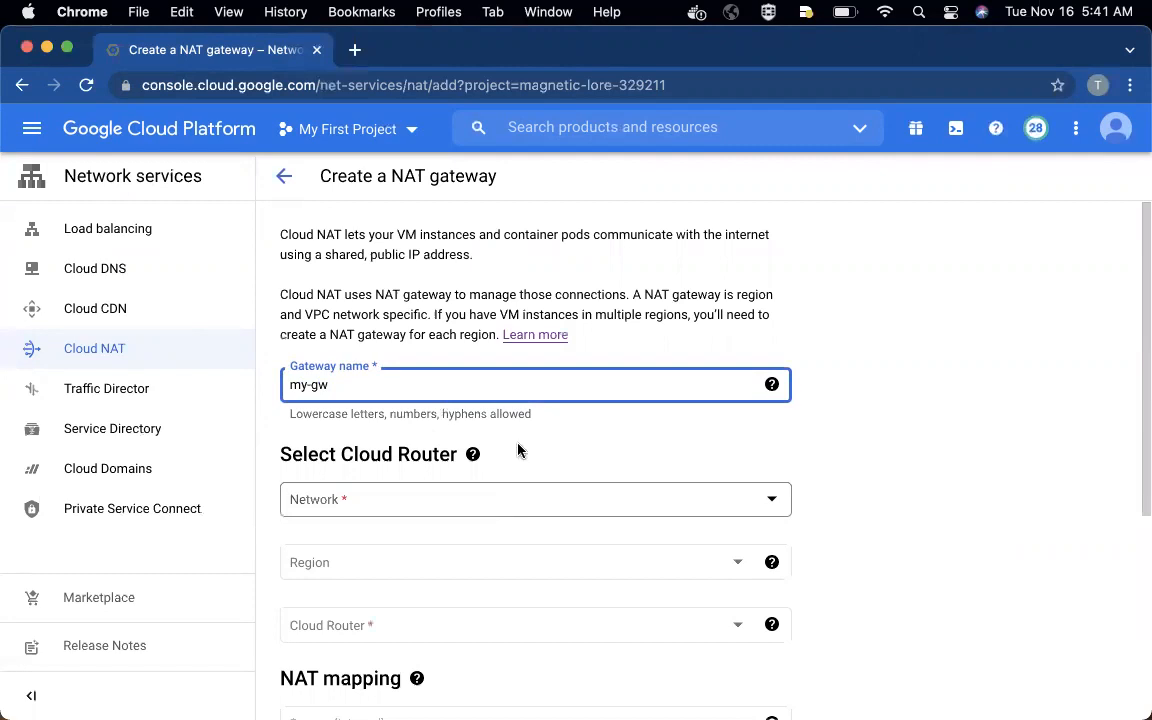
pyautogui.click(449, 498)
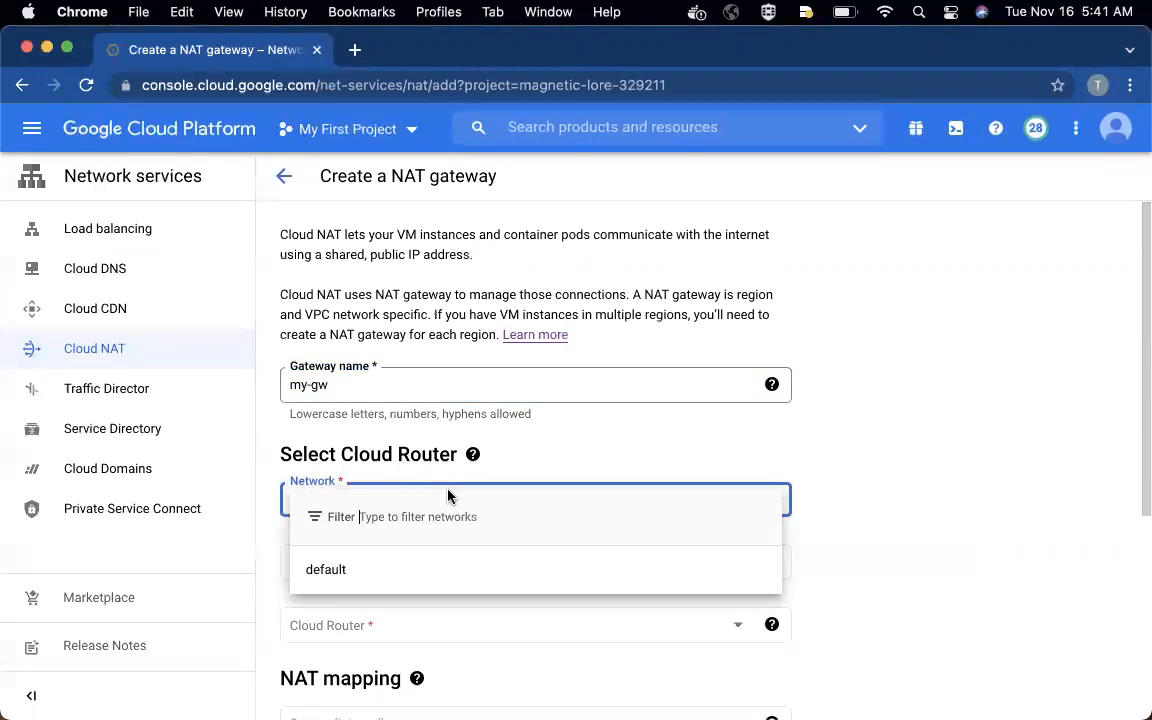
pyautogui.click(357, 582)
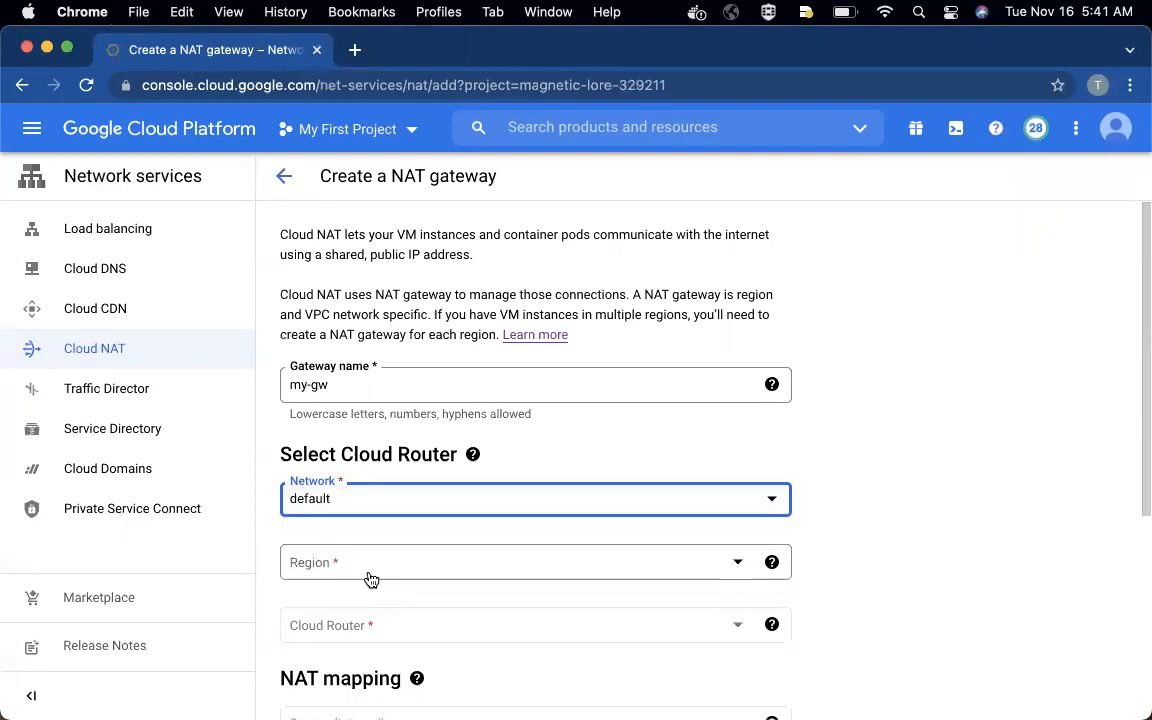
# Step: Set the NAT gateway's region to us-central1 (Iowa)
pyautogui.click(374, 569)
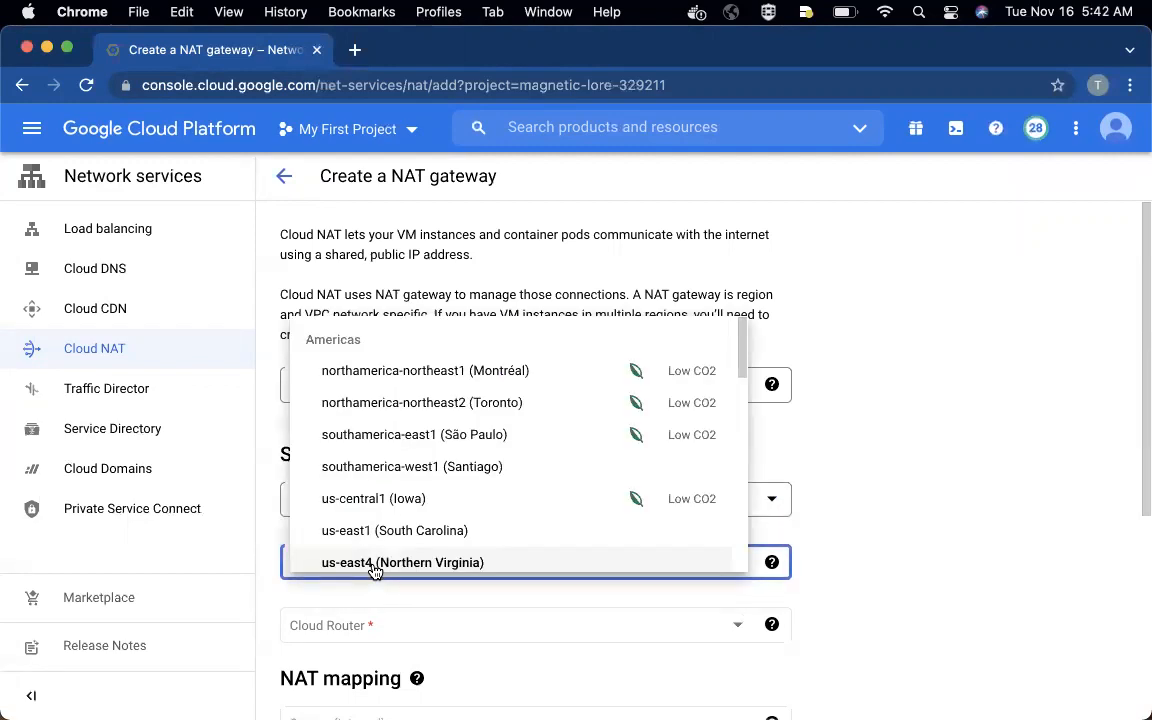
pyautogui.scroll(-1, 385, 533)
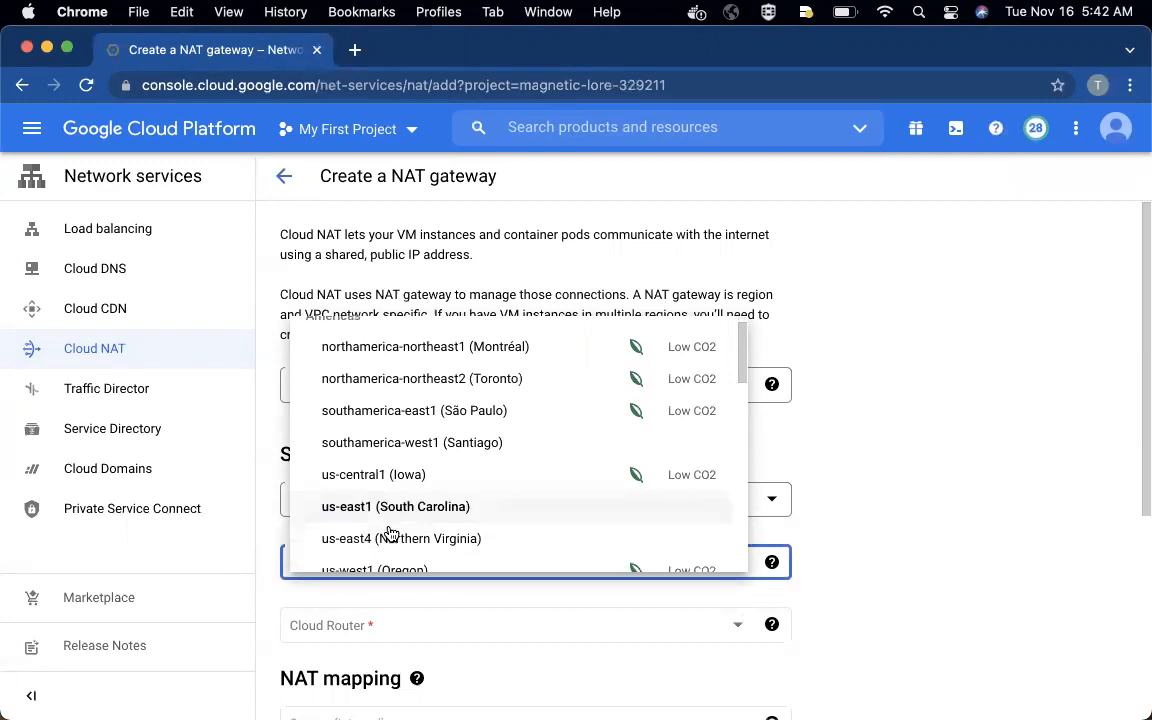
pyautogui.scroll(-1, 390, 533)
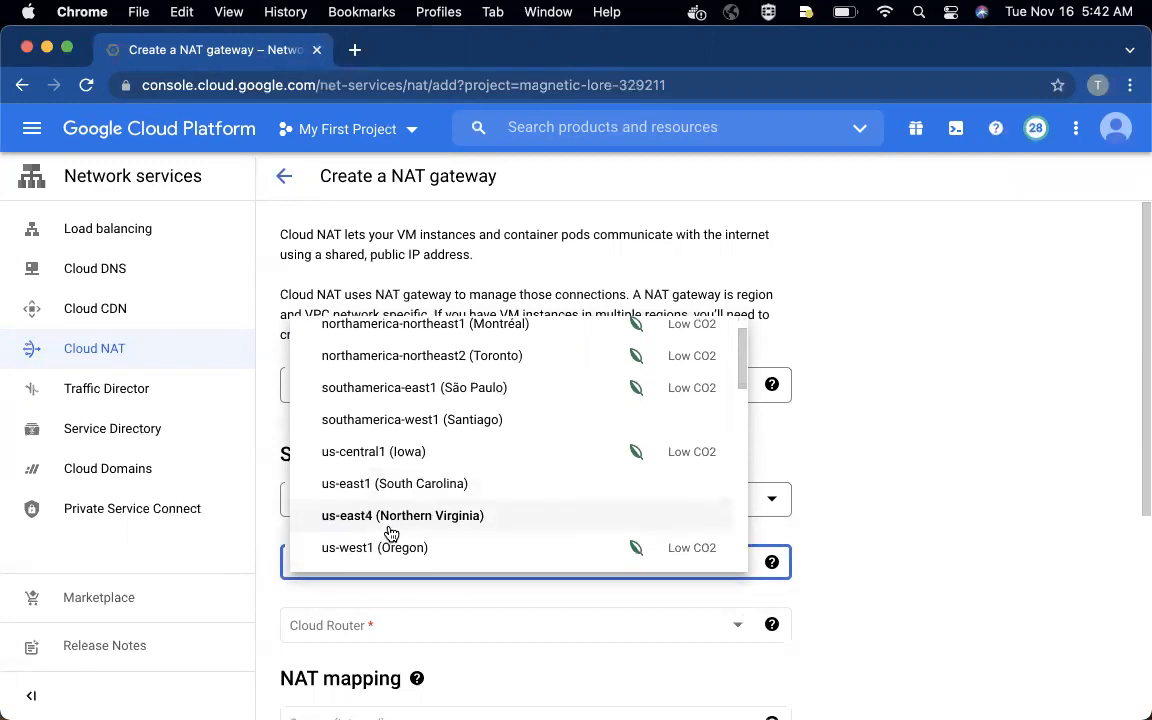
pyautogui.scroll(-6, 391, 533)
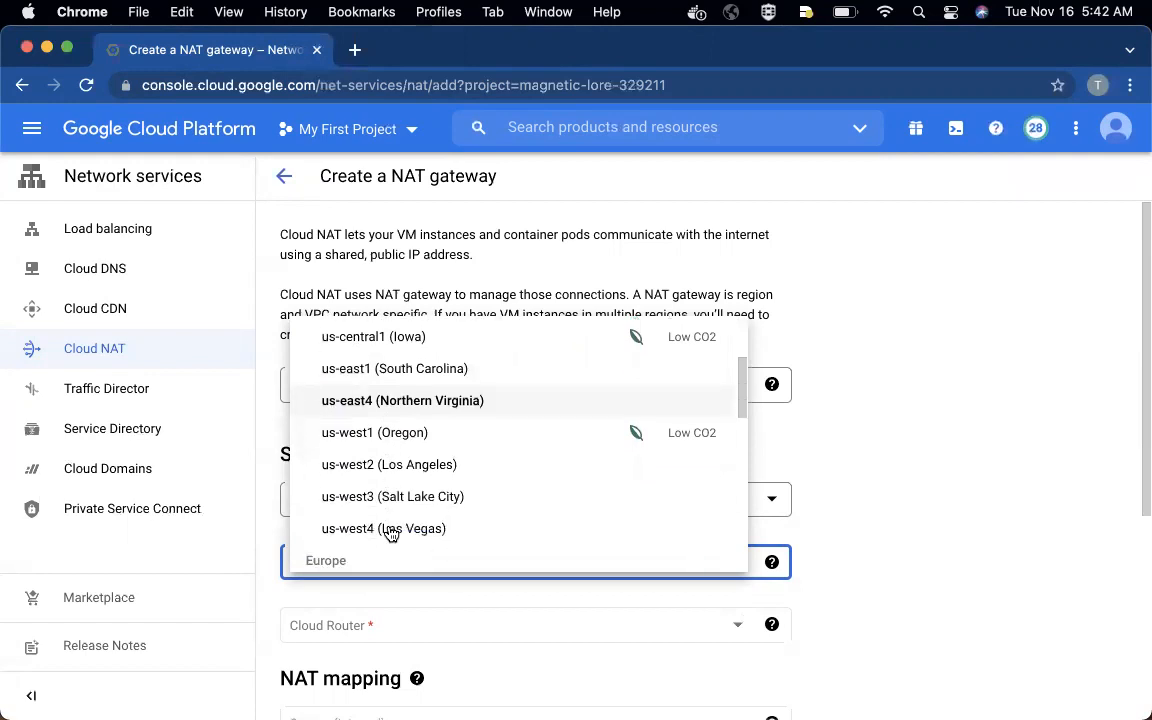
pyautogui.scroll(5, 391, 533)
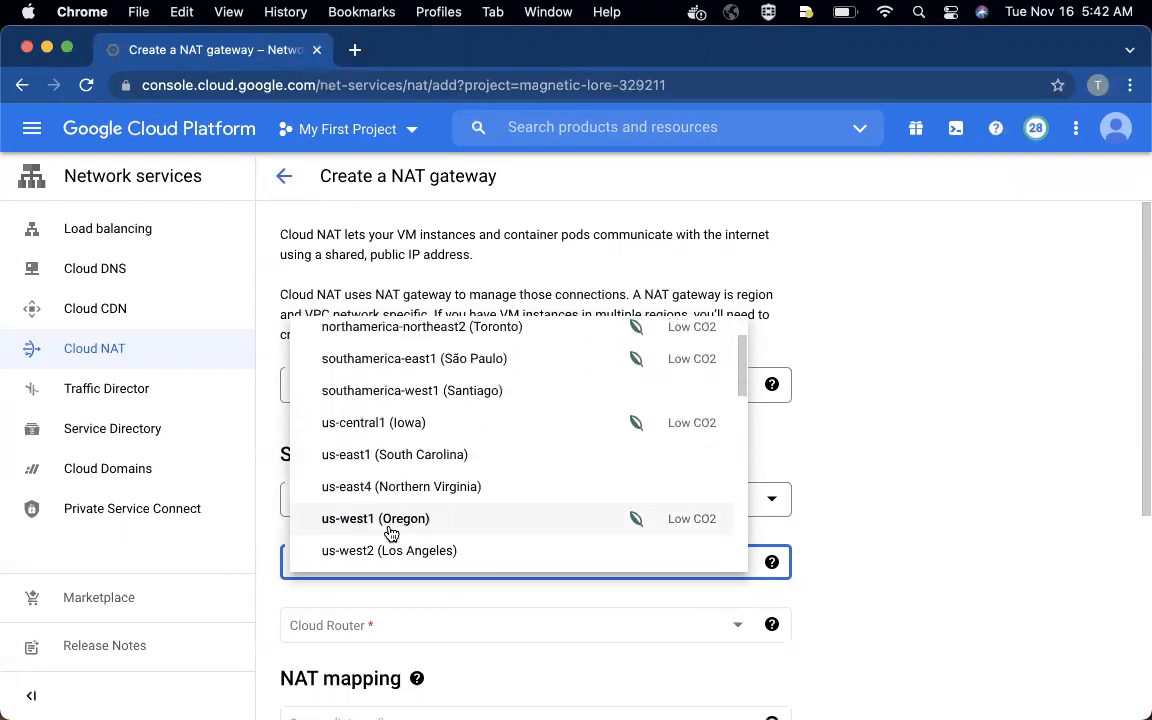
pyautogui.click(369, 424)
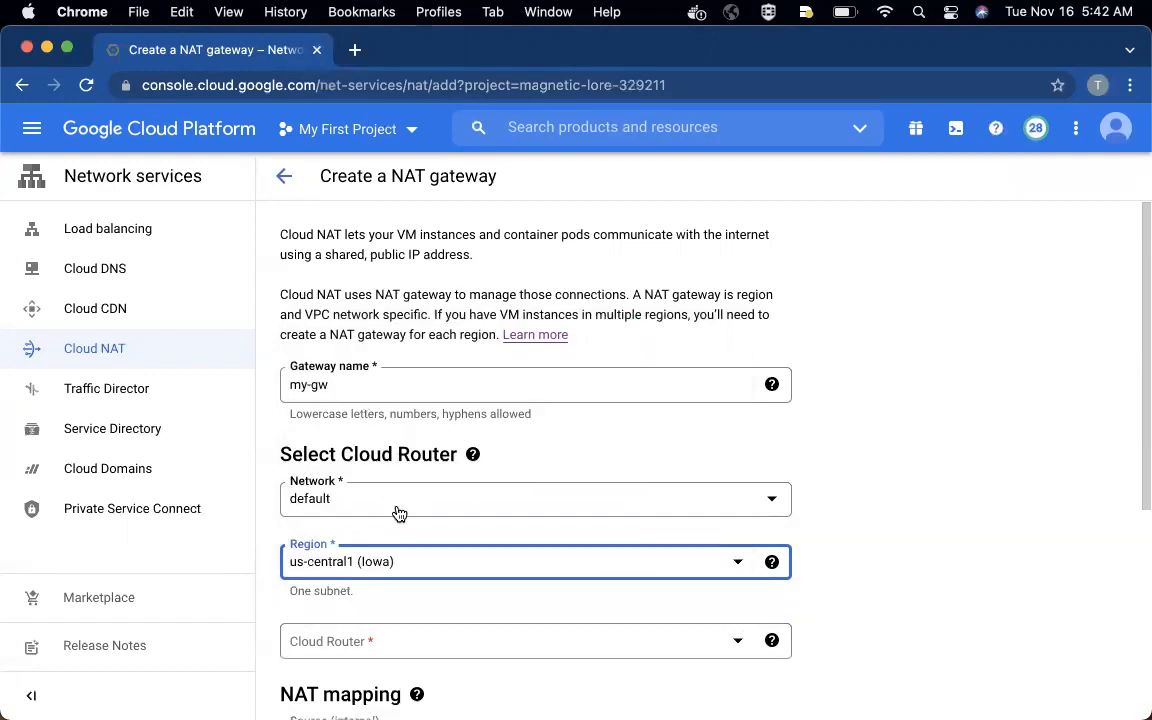
# Step: Read the Cloud Router help, and create a new router named my-router for the NAT gateway
pyautogui.scroll(-1, 380, 638)
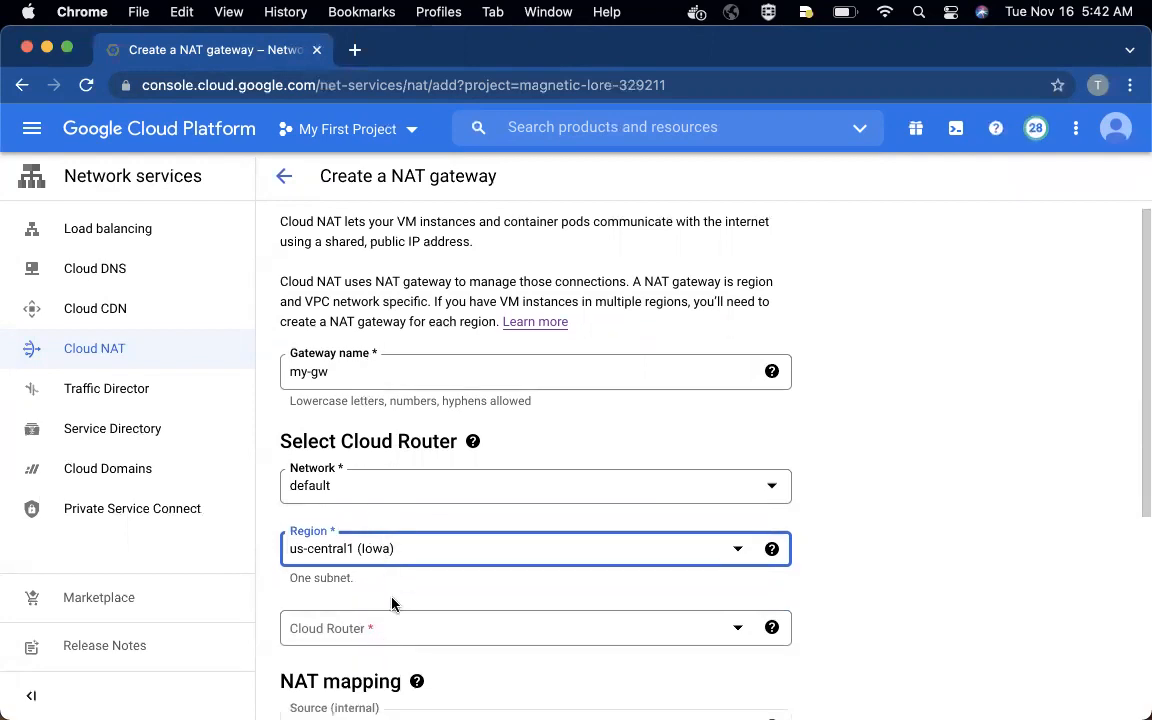
pyautogui.click(473, 441)
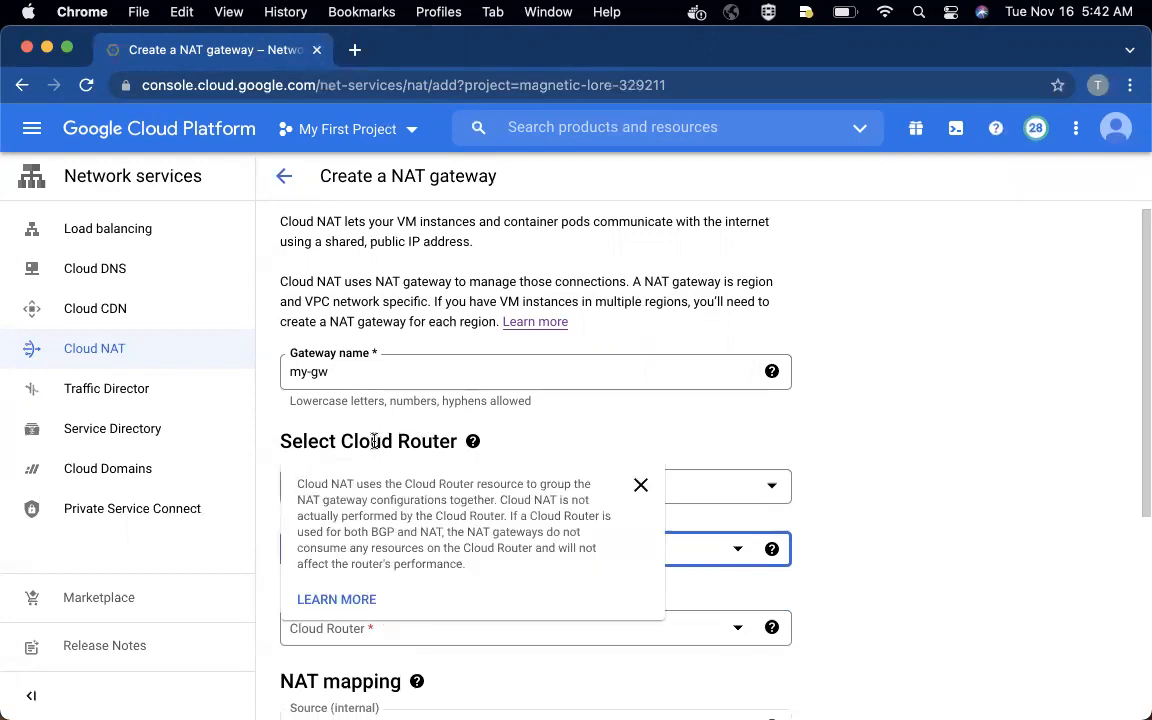
pyautogui.click(696, 631)
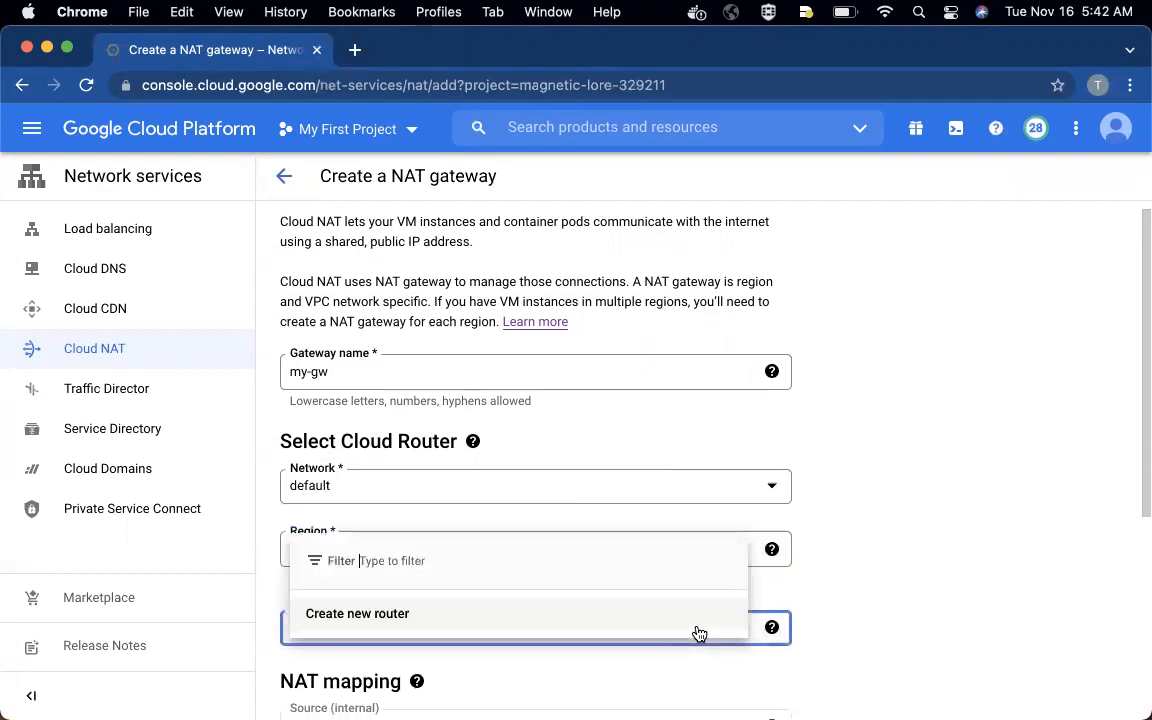
pyautogui.click(402, 616)
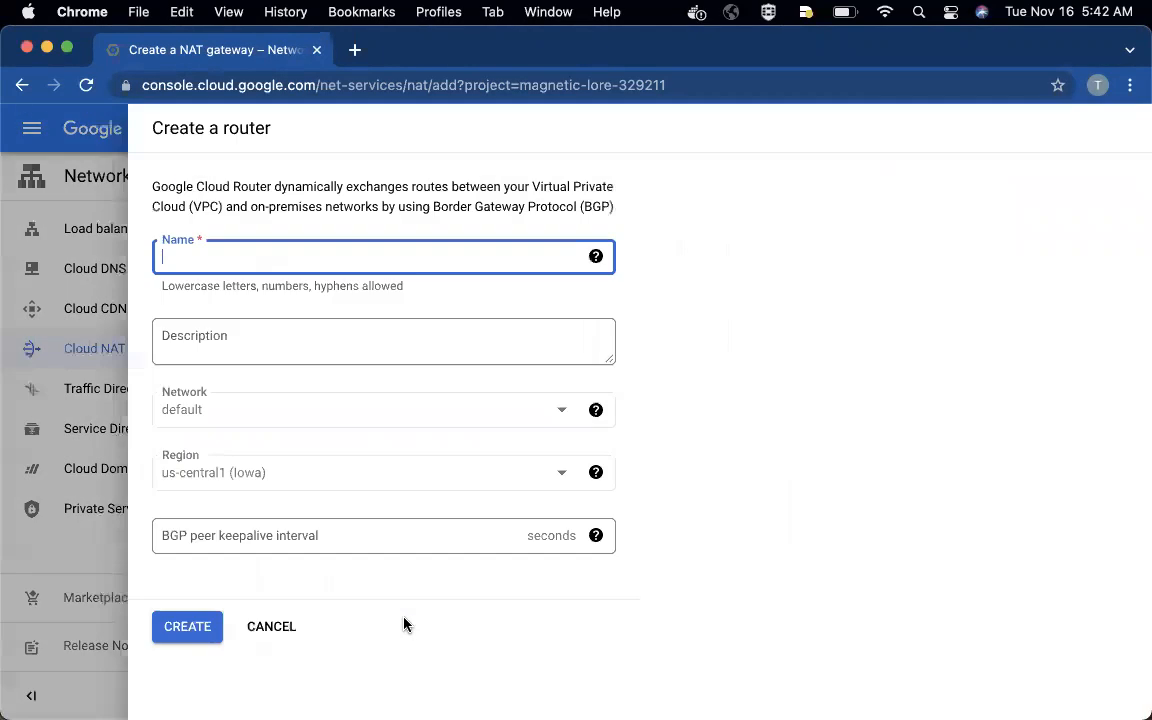
pyautogui.write('my-router')
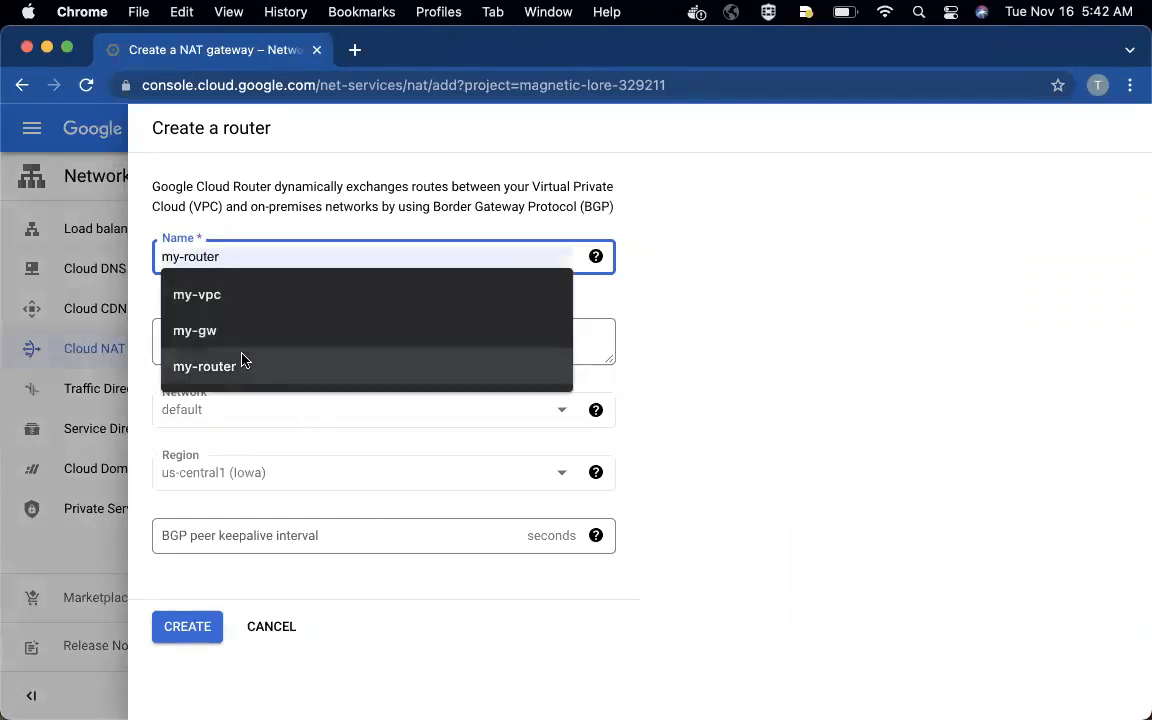
pyautogui.click(242, 366)
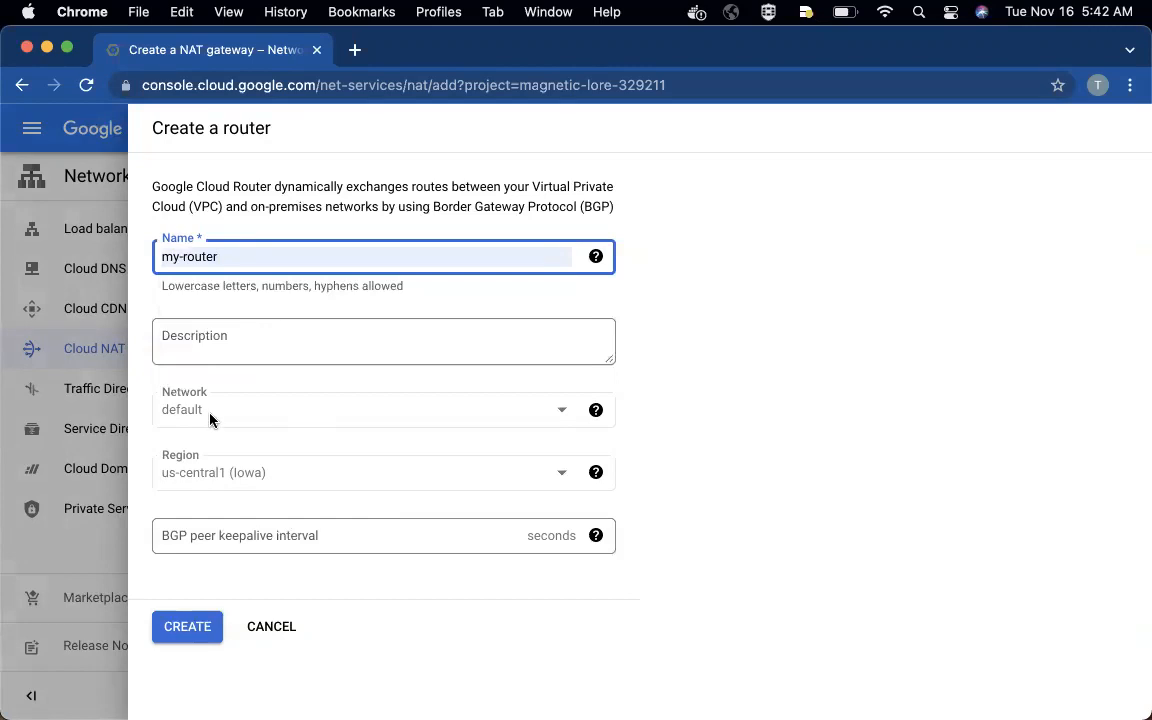
pyautogui.click(184, 628)
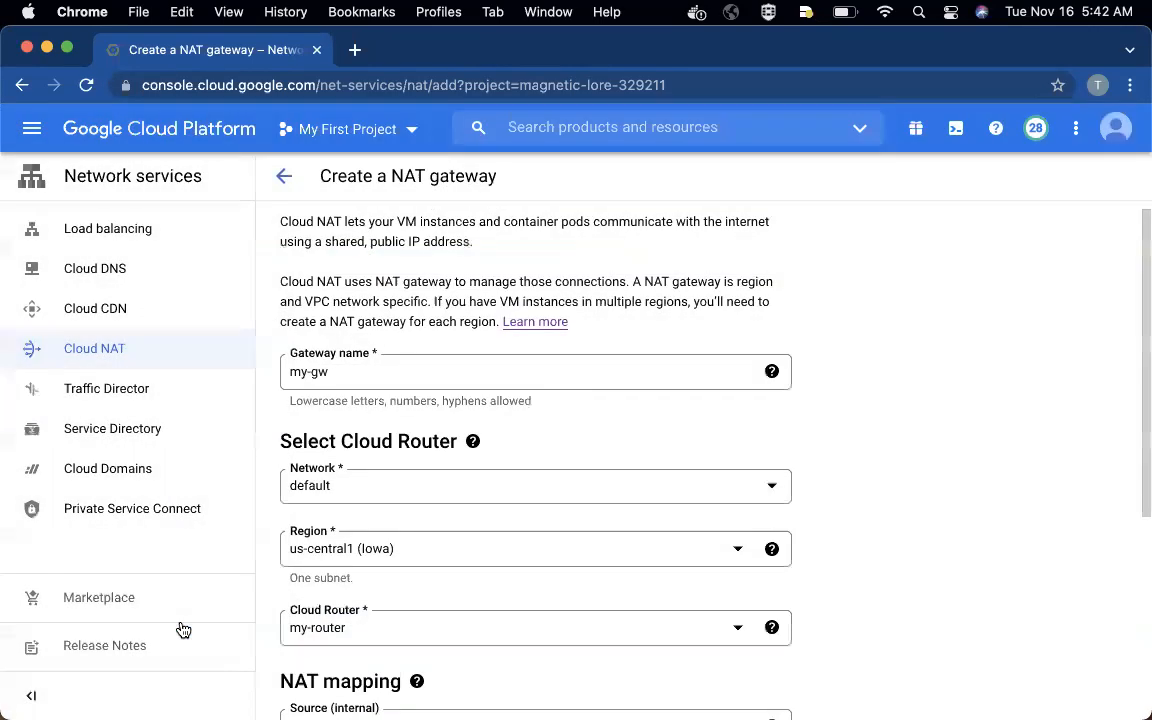
# Step: Create the my-gw gateway, keeping all subnet ranges as source and automatic NAT IP addresses
pyautogui.scroll(-3, 569, 527)
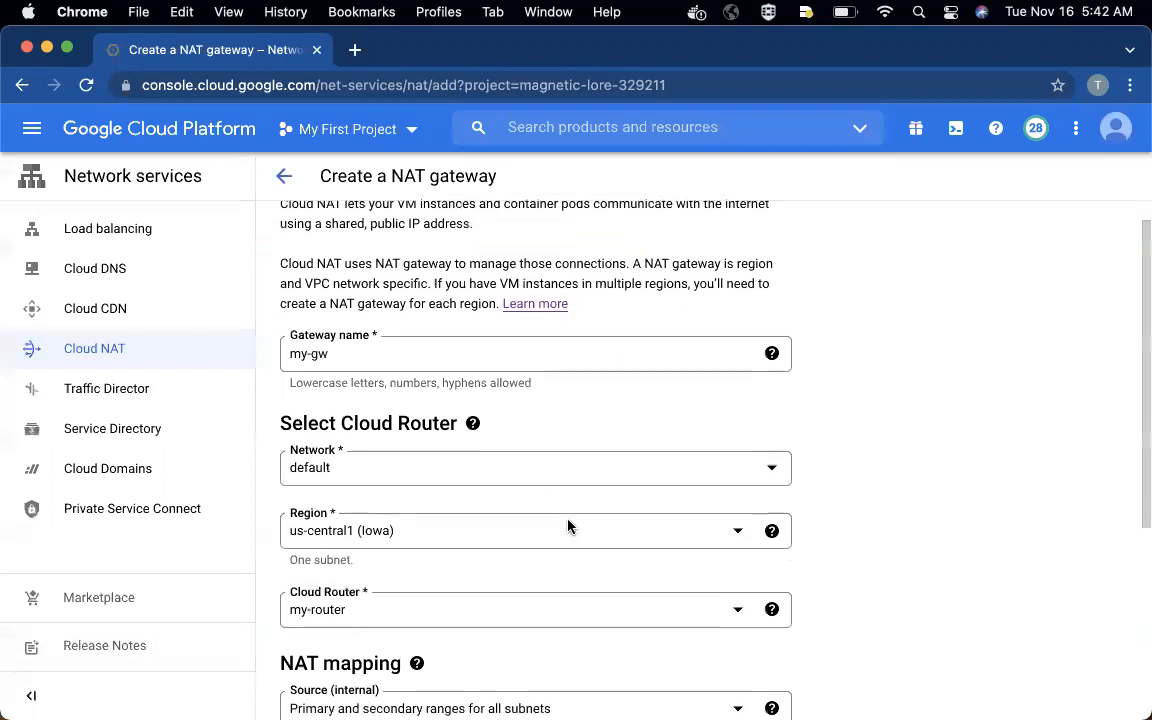
pyautogui.scroll(-2, 569, 527)
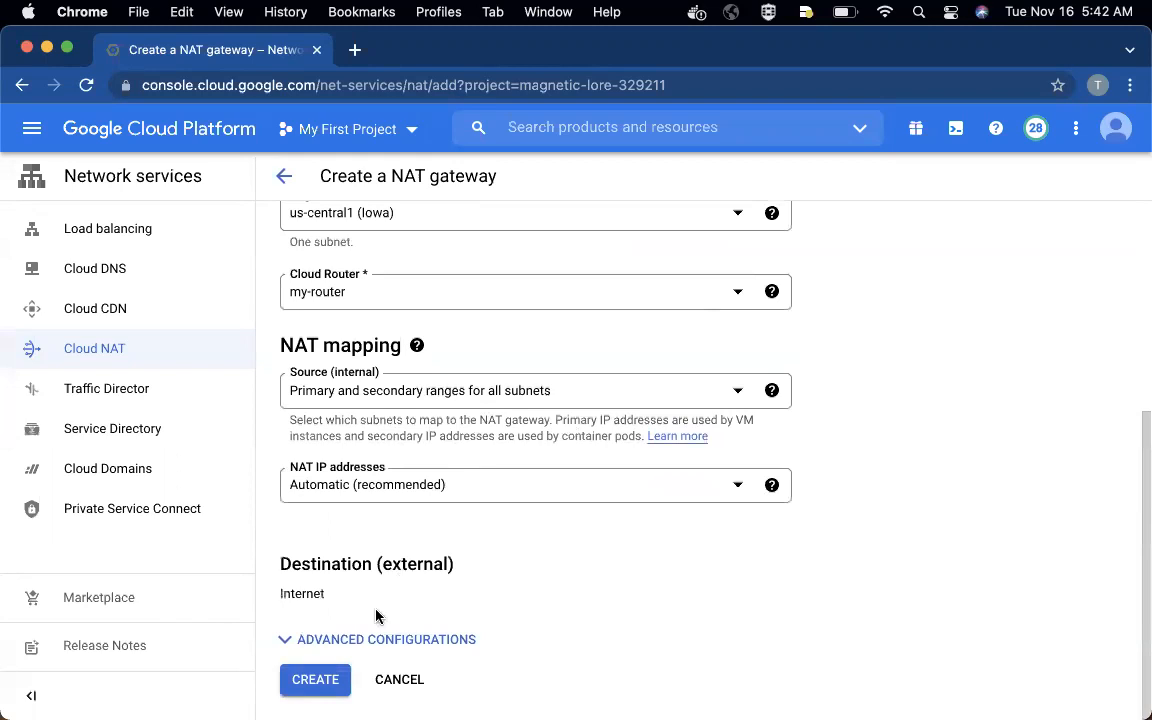
pyautogui.click(320, 681)
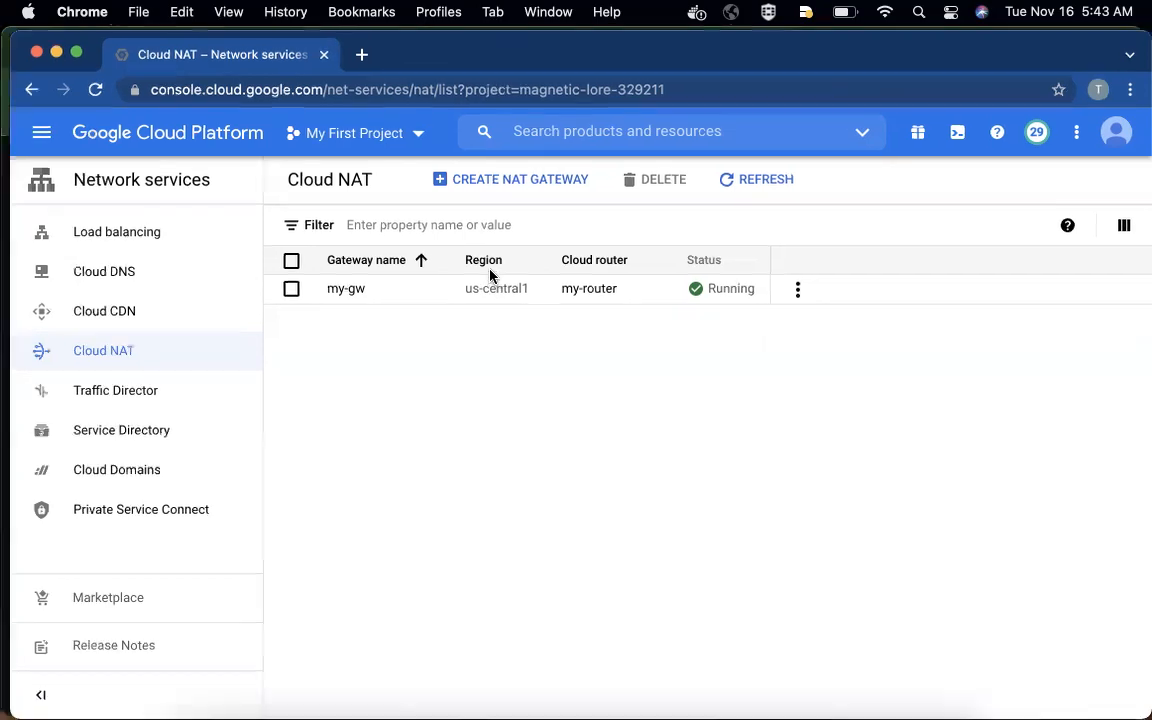
pyautogui.hotkey('ctrl', 'Up')
pyautogui.click(275, 497)
pyautogui.write('curl https://www.google.com')
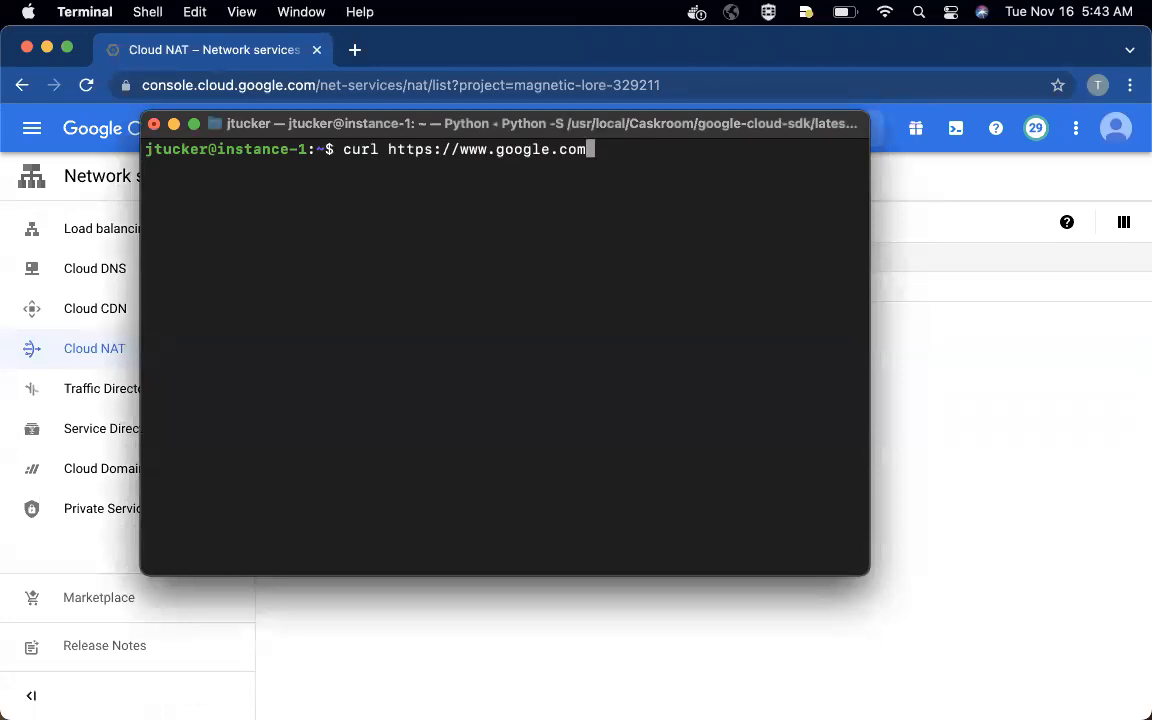
pyautogui.press('Return')
# Step: Discard the recalled command line on instance-1 and clear the terminal screen
pyautogui.press('Up')
pyautogui.press('Up')
pyautogui.press('Up')
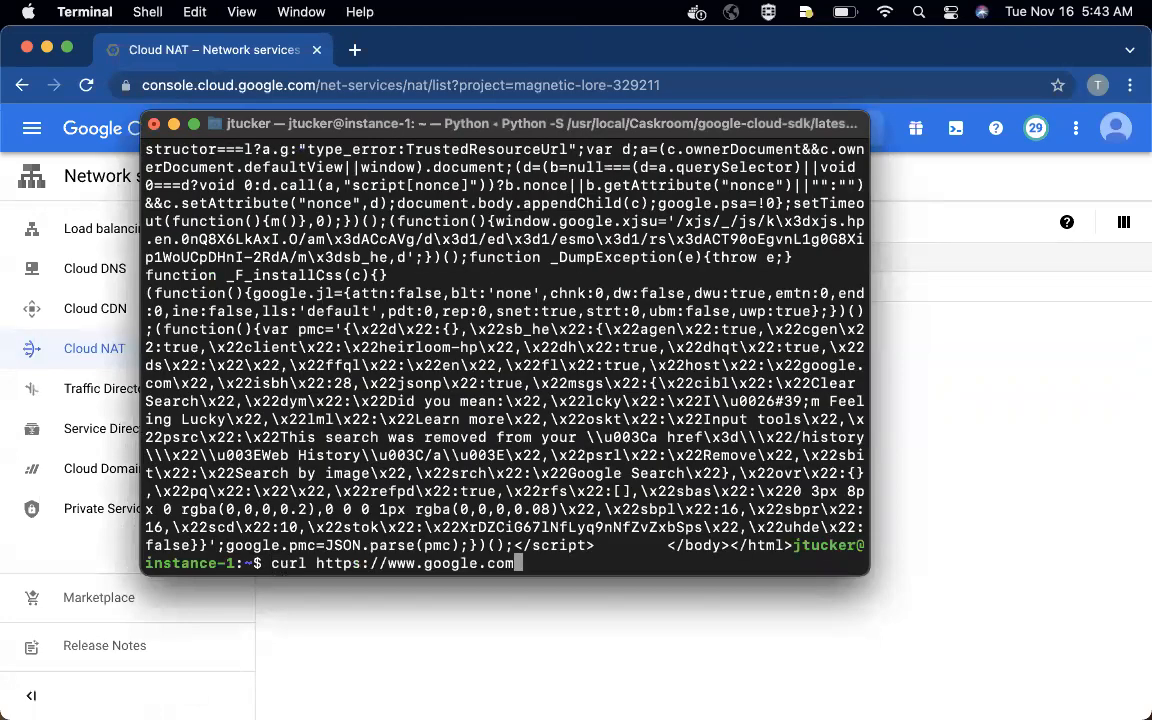
pyautogui.press('Up')
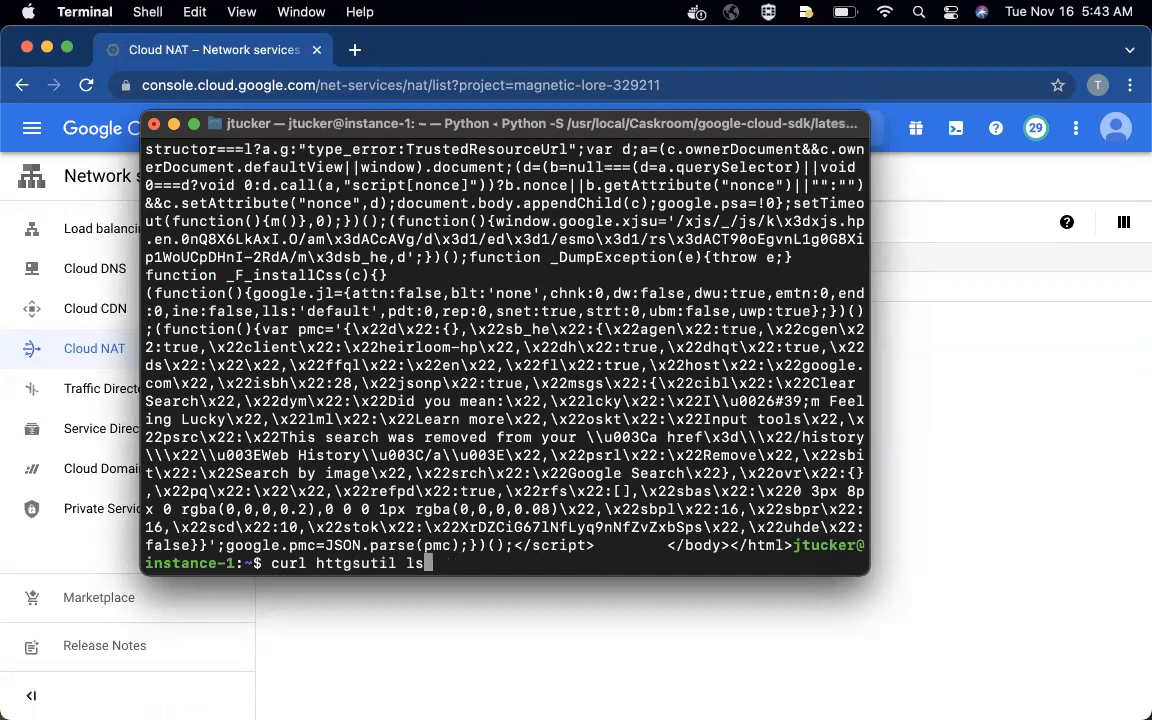
pyautogui.press('Down')
pyautogui.press('Down')
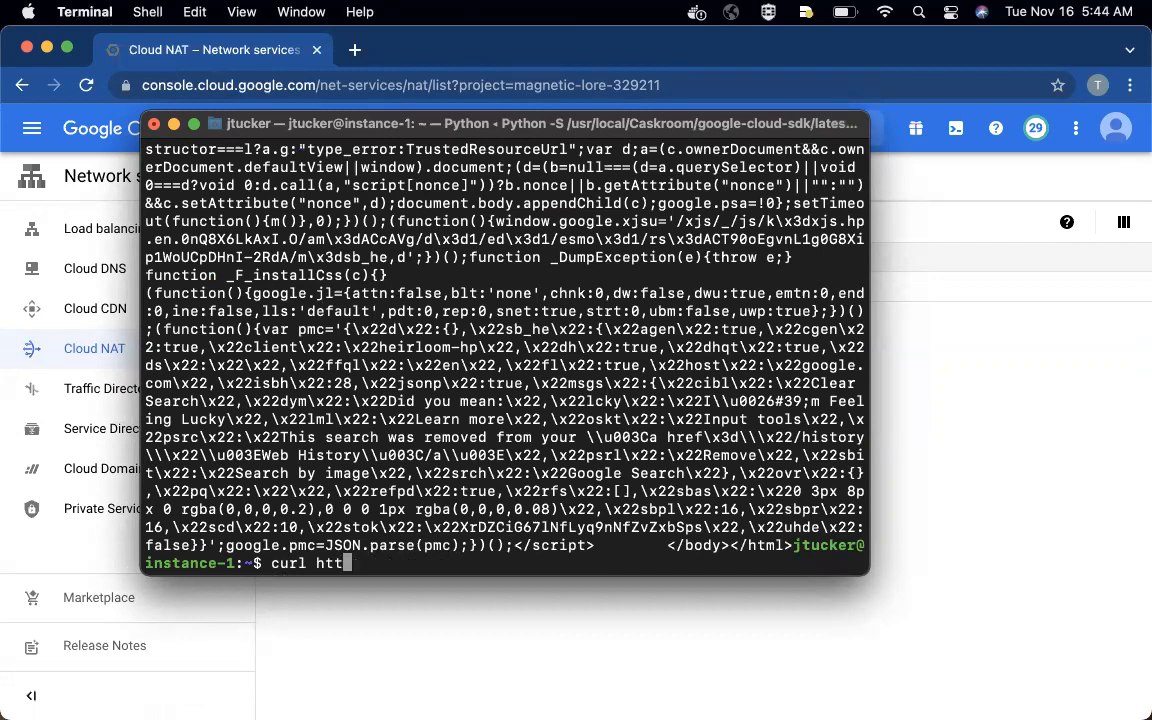
pyautogui.hotkey('ctrl', 'c')
pyautogui.write('clear')
pyautogui.press('Return')
# Step: Reuse the earlier curl command from the shell history to fetch the CNN homepage from instance-1
pyautogui.press('Up')
pyautogui.press('Up')
pyautogui.press('Up')
pyautogui.press('Down')
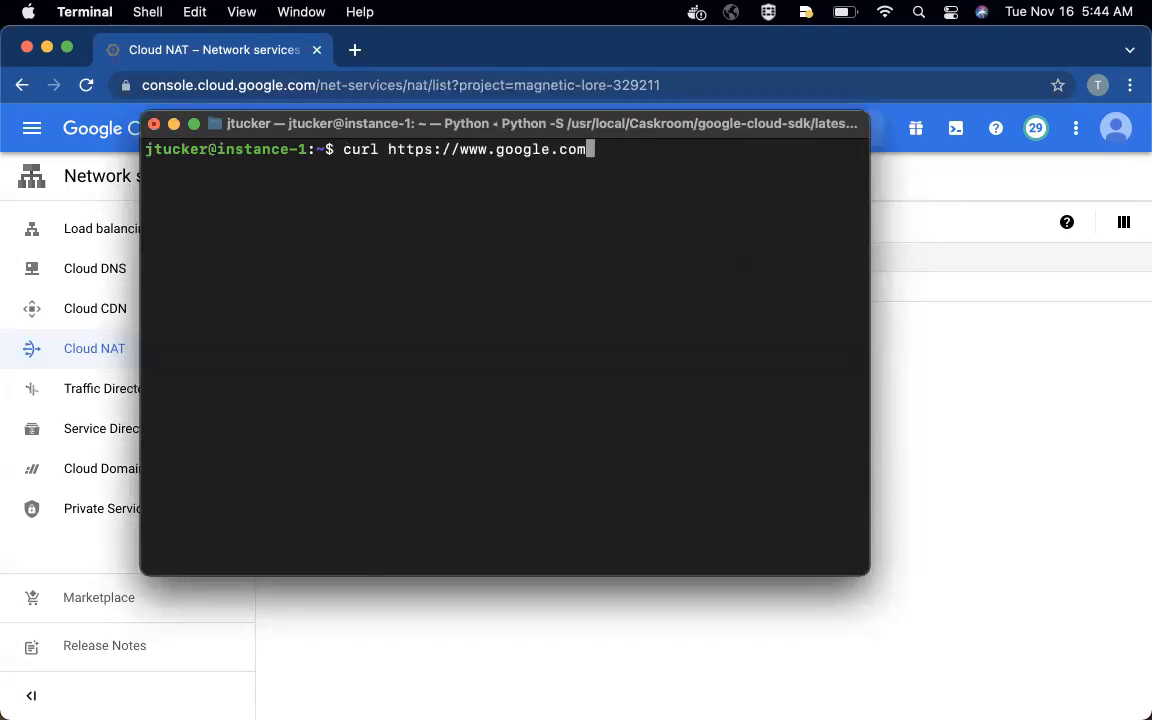
pyautogui.press('Up')
pyautogui.press('Up')
pyautogui.press('Down')
pyautogui.press('Down')
pyautogui.press('Up')
pyautogui.press('Up')
pyautogui.press('Up')
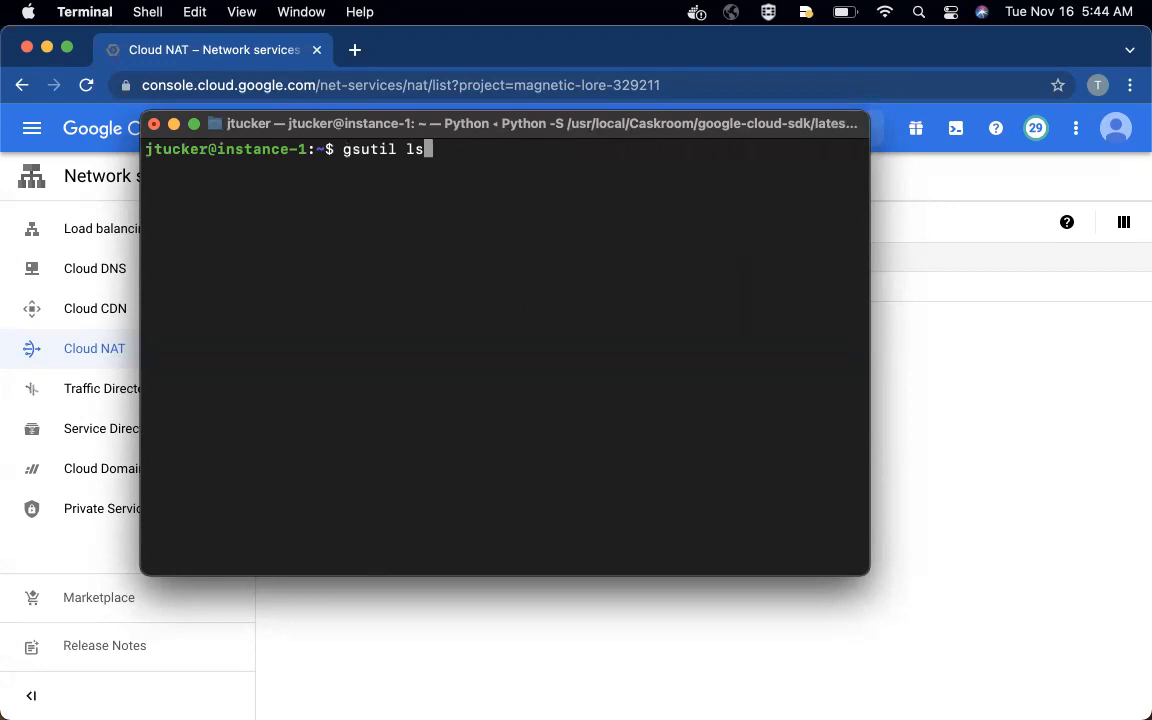
pyautogui.press('Return')
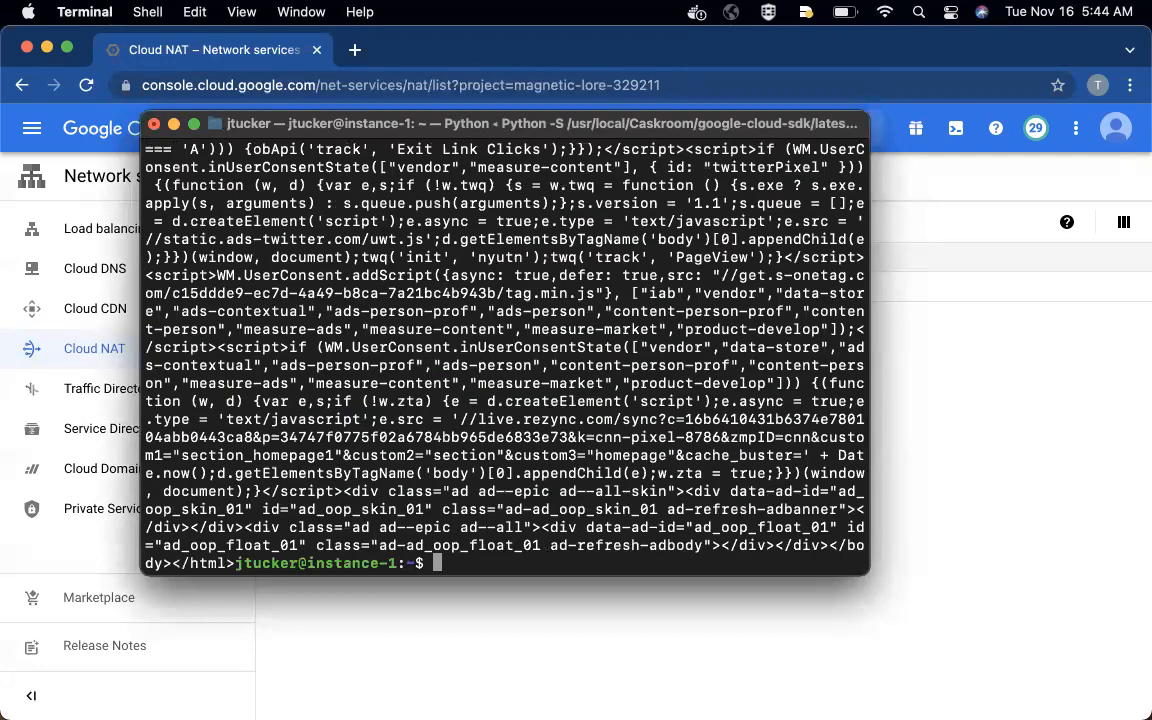
# Step: Clear the terminal and run gsutil ls on instance-1 to test access to Cloud Storage
pyautogui.write('clear')
pyautogui.press('Return')
pyautogui.write('gsutil ls')
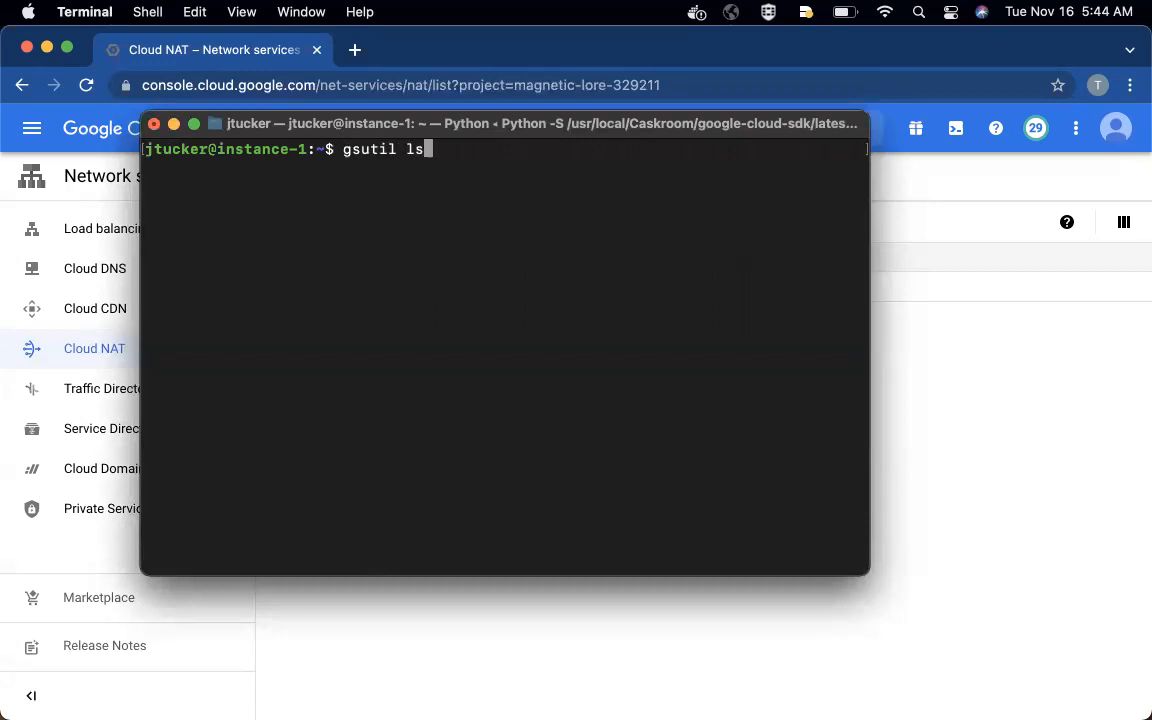
pyautogui.press('Return')
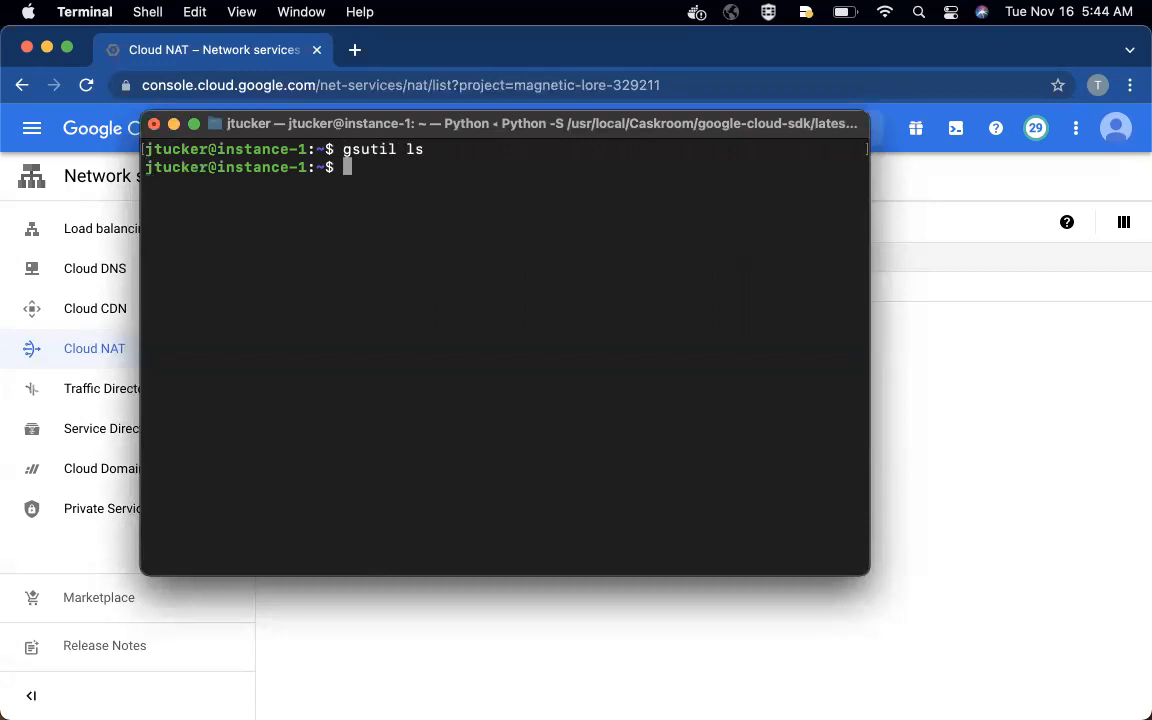
# Step: Switch to Chrome and open the Compute Engine VM instances list
pyautogui.click(410, 666)
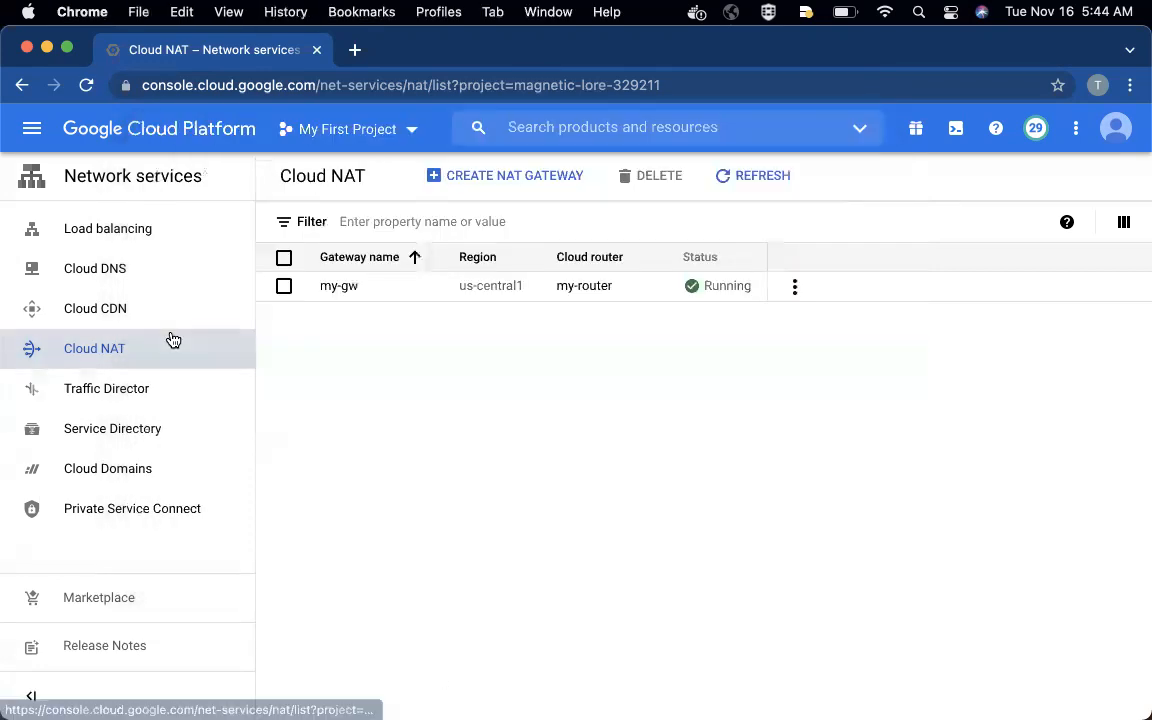
pyautogui.click(32, 131)
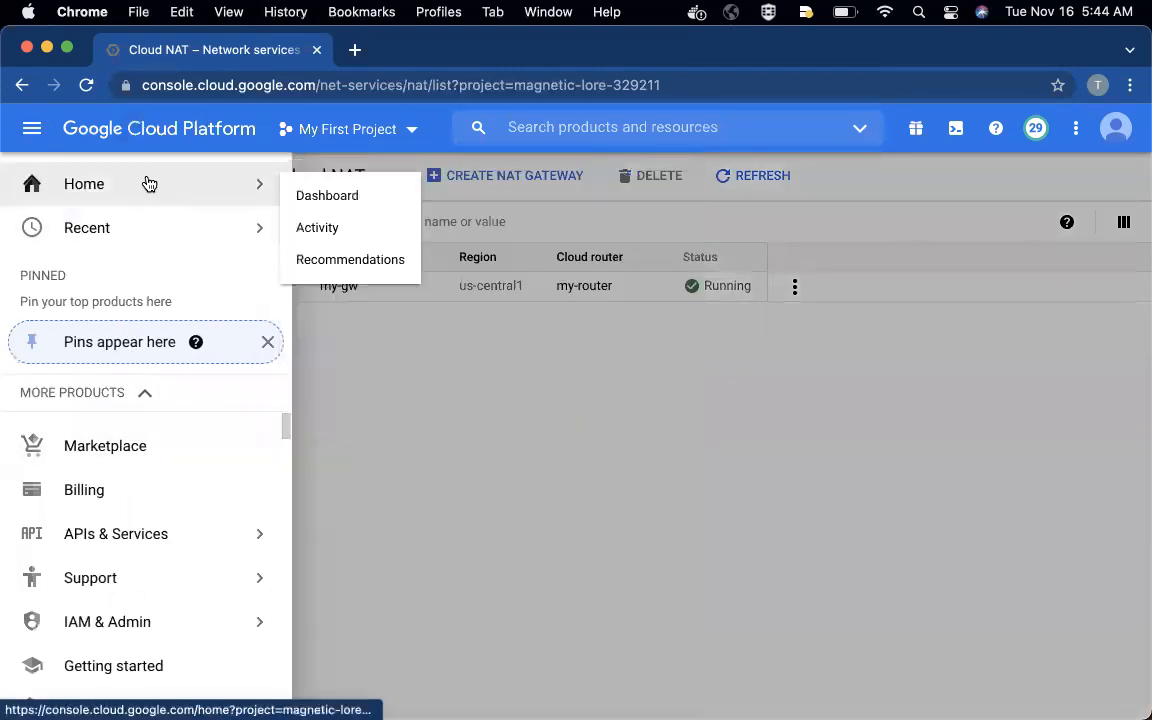
pyautogui.scroll(-5, 121, 542)
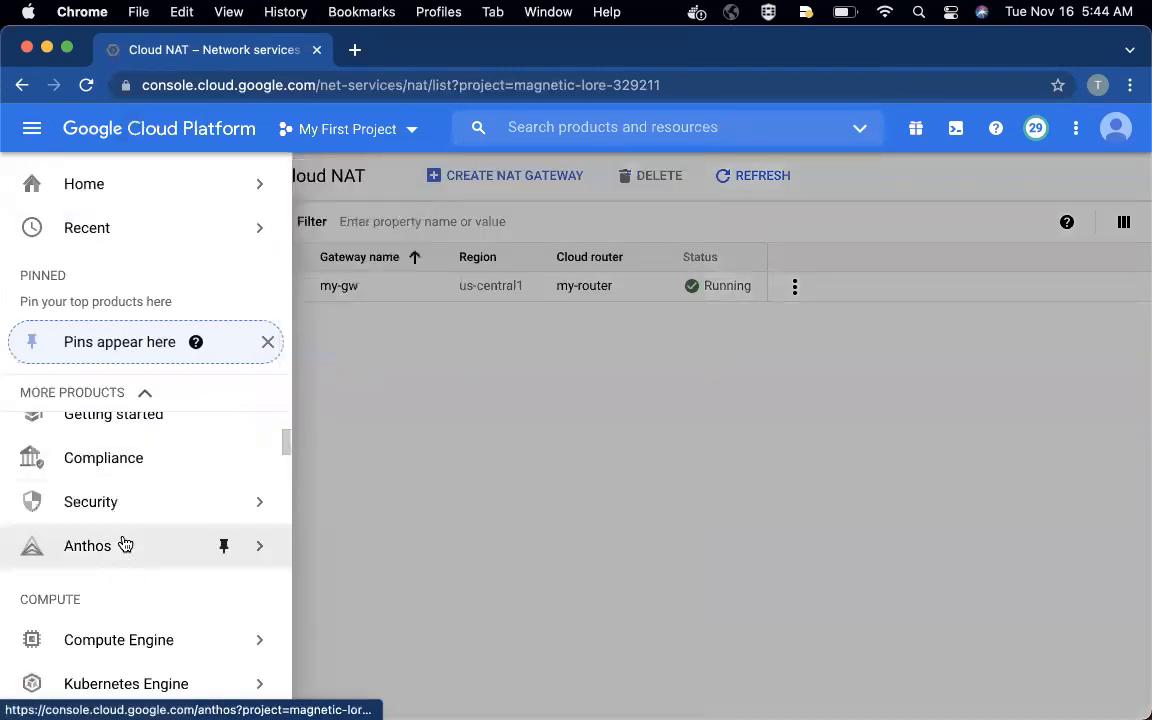
pyautogui.moveTo(141, 584)
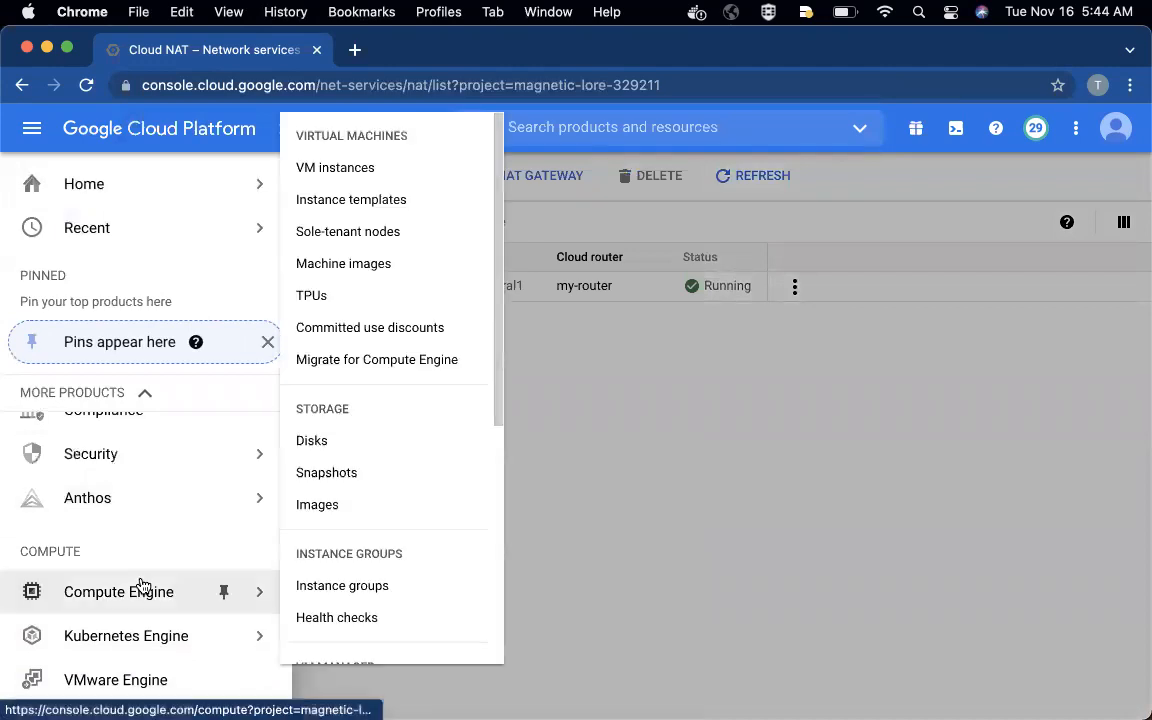
pyautogui.click(386, 175)
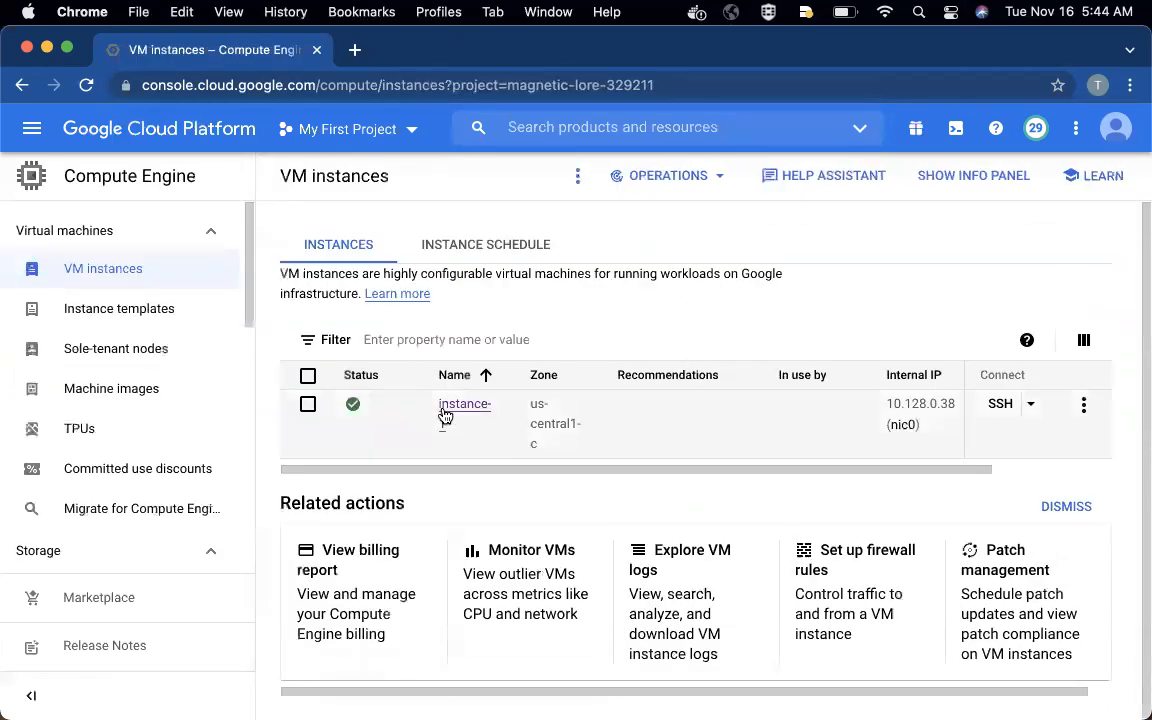
# Step: Examine the internal and external IP of instance-1's network interface in its details, and return to the instance list
pyautogui.click(449, 407)
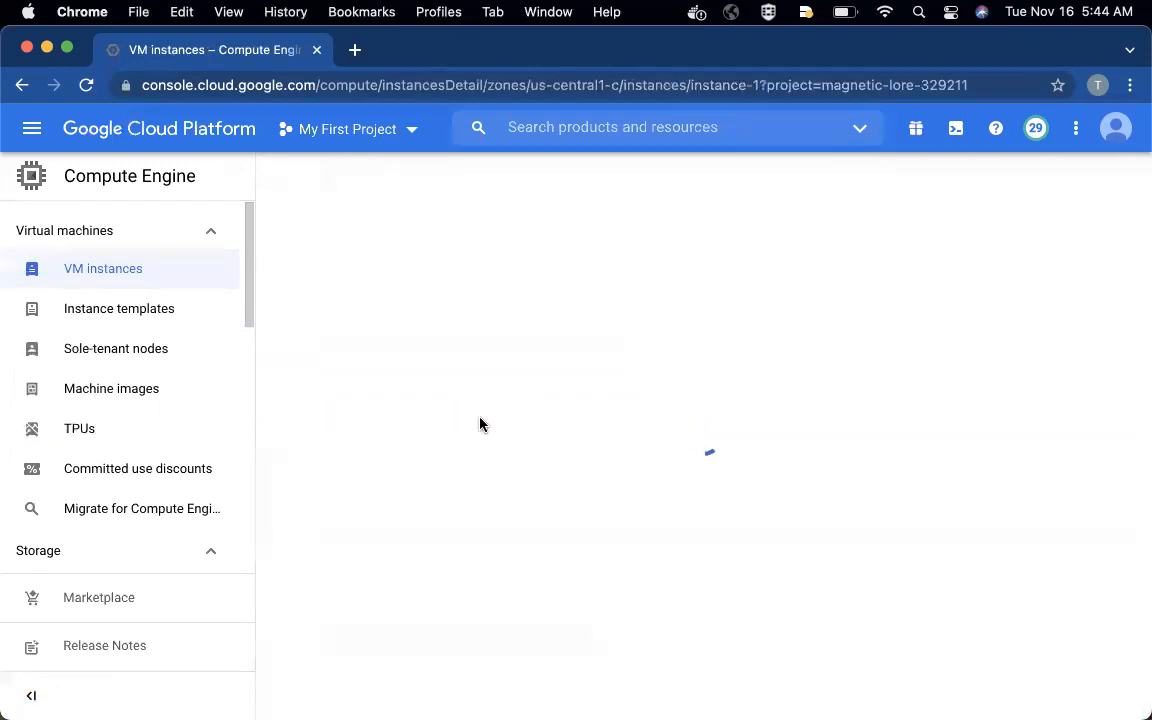
pyautogui.scroll(-10, 479, 424)
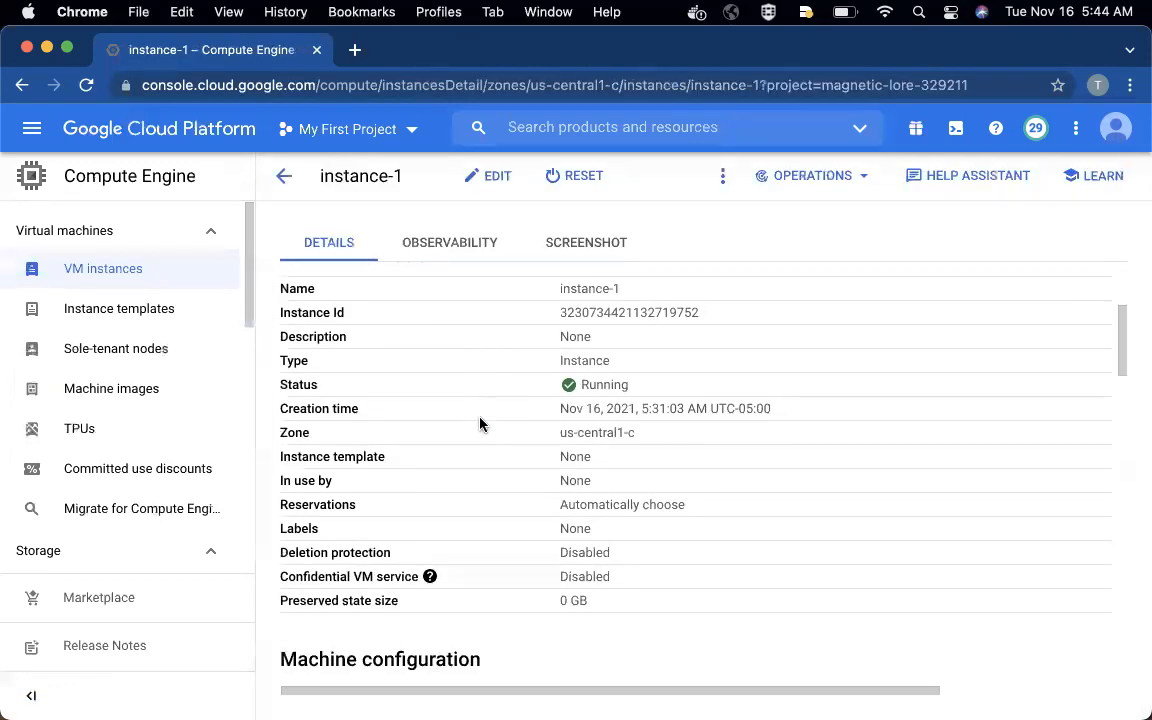
pyautogui.scroll(-5, 479, 424)
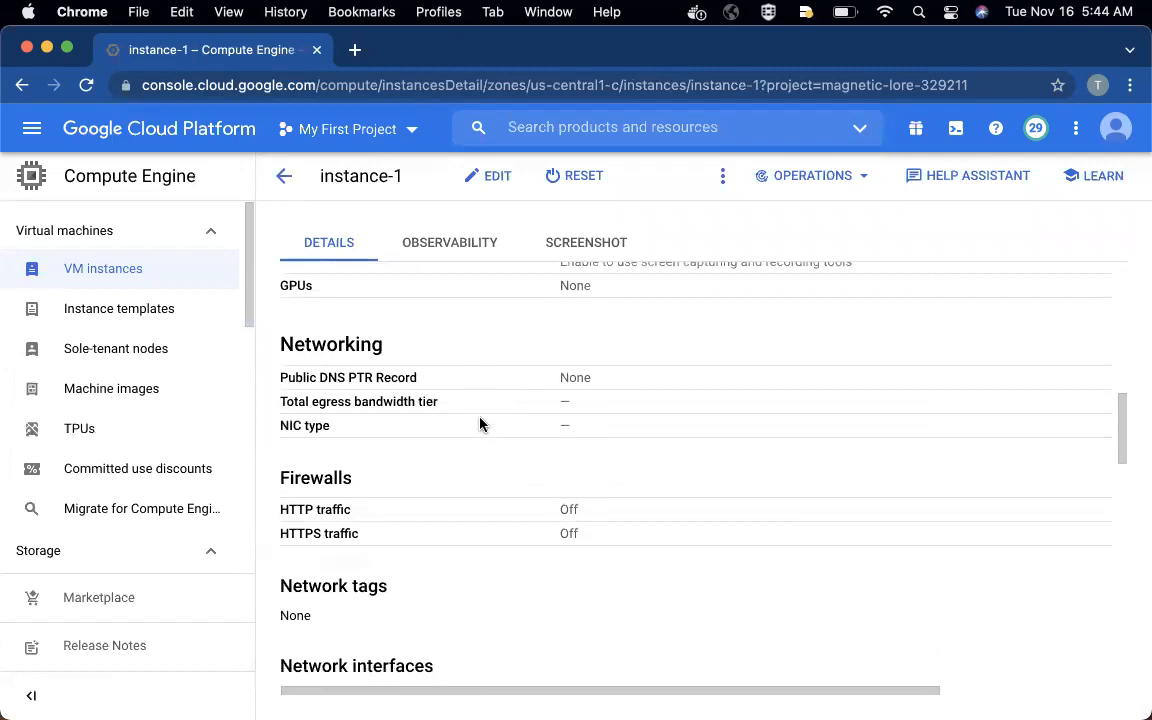
pyautogui.scroll(-1, 479, 424)
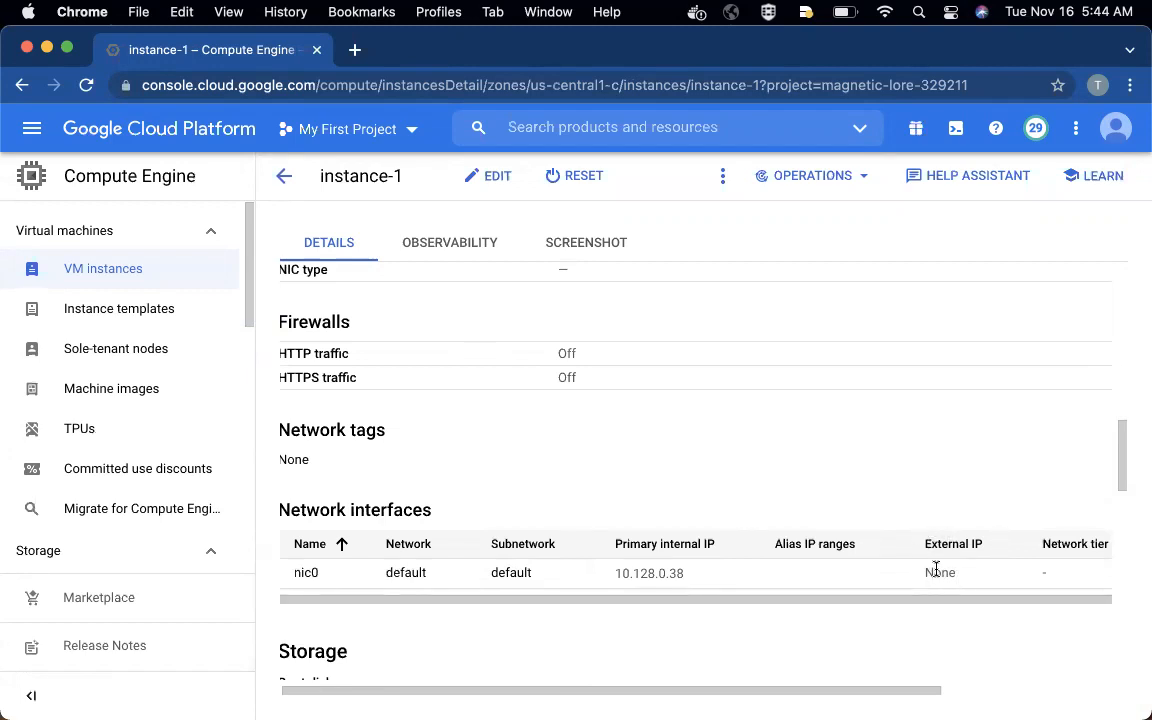
pyautogui.scroll(-1, 882, 584)
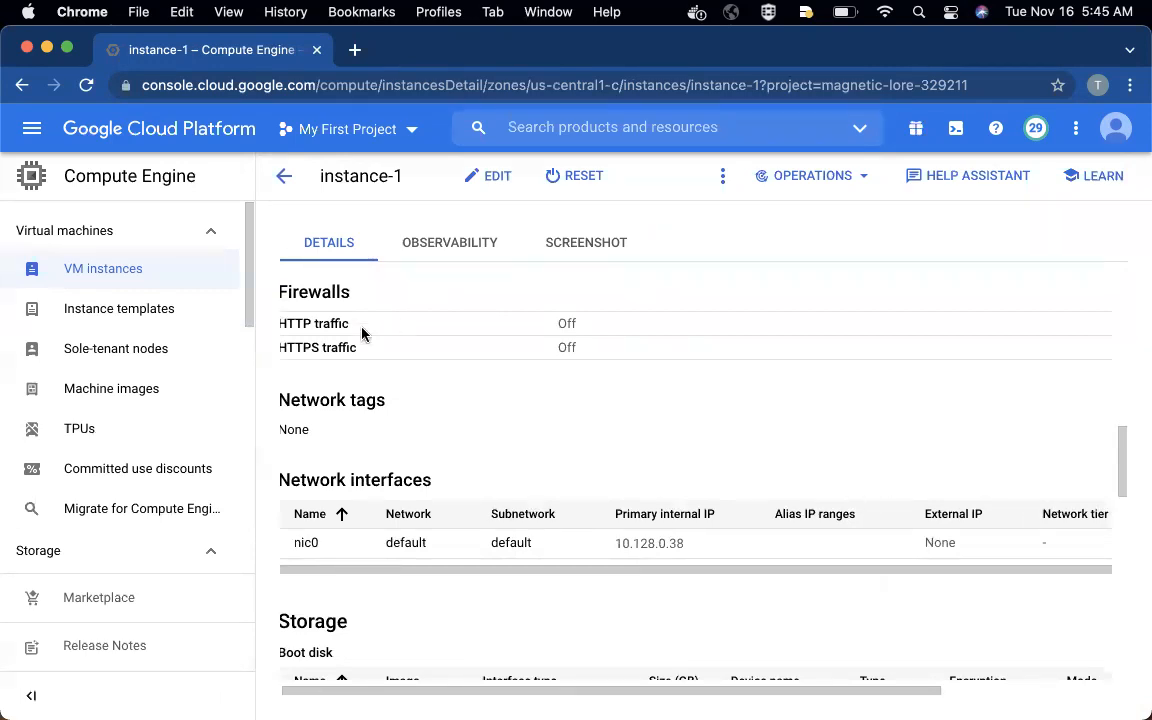
pyautogui.click(285, 177)
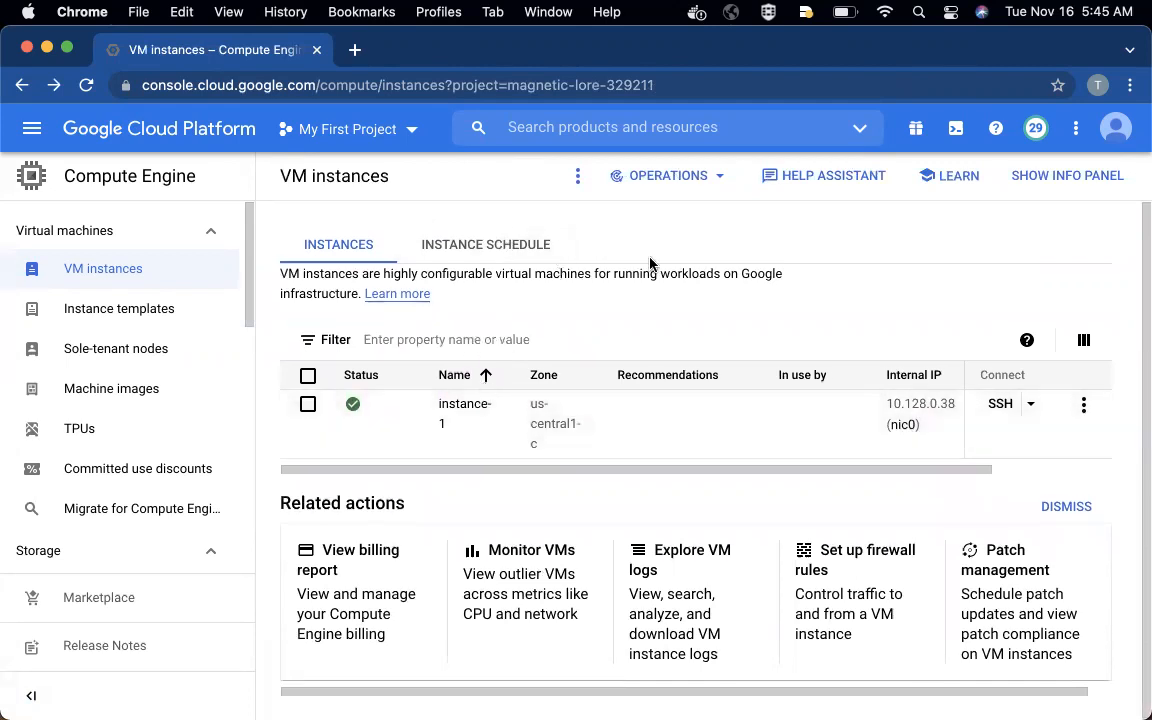
# Step: Start creating a new VM instance and set its region to us-central1 (Iowa)
pyautogui.click(577, 176)
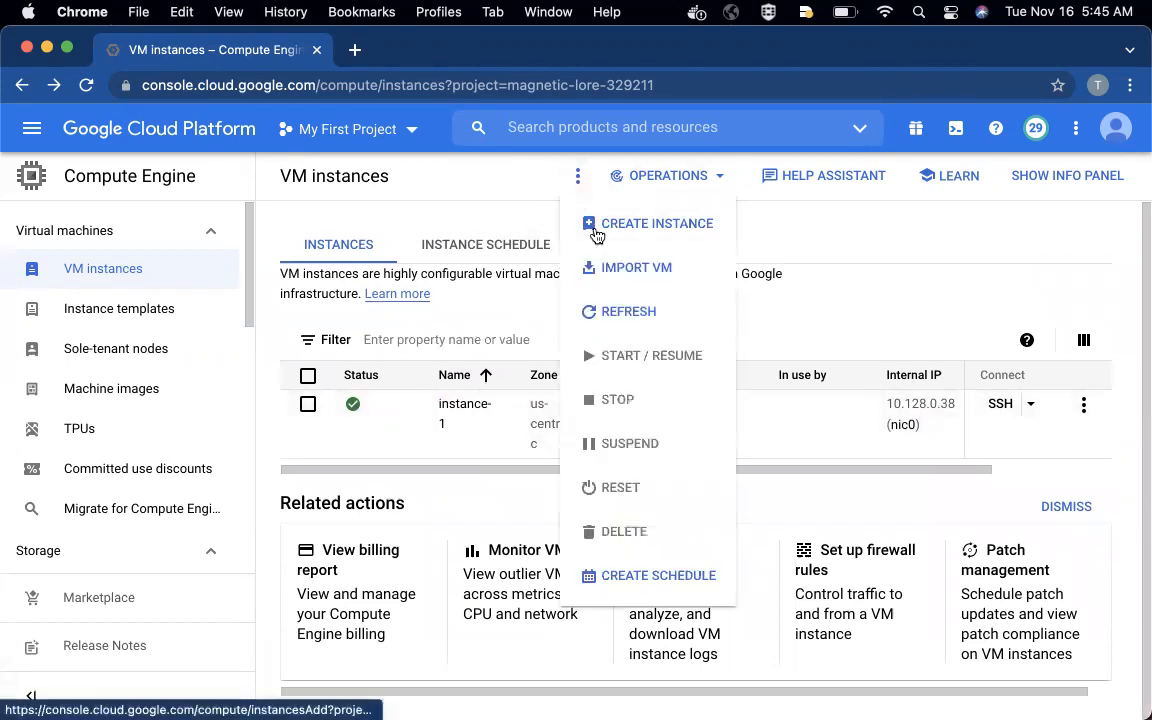
pyautogui.click(610, 232)
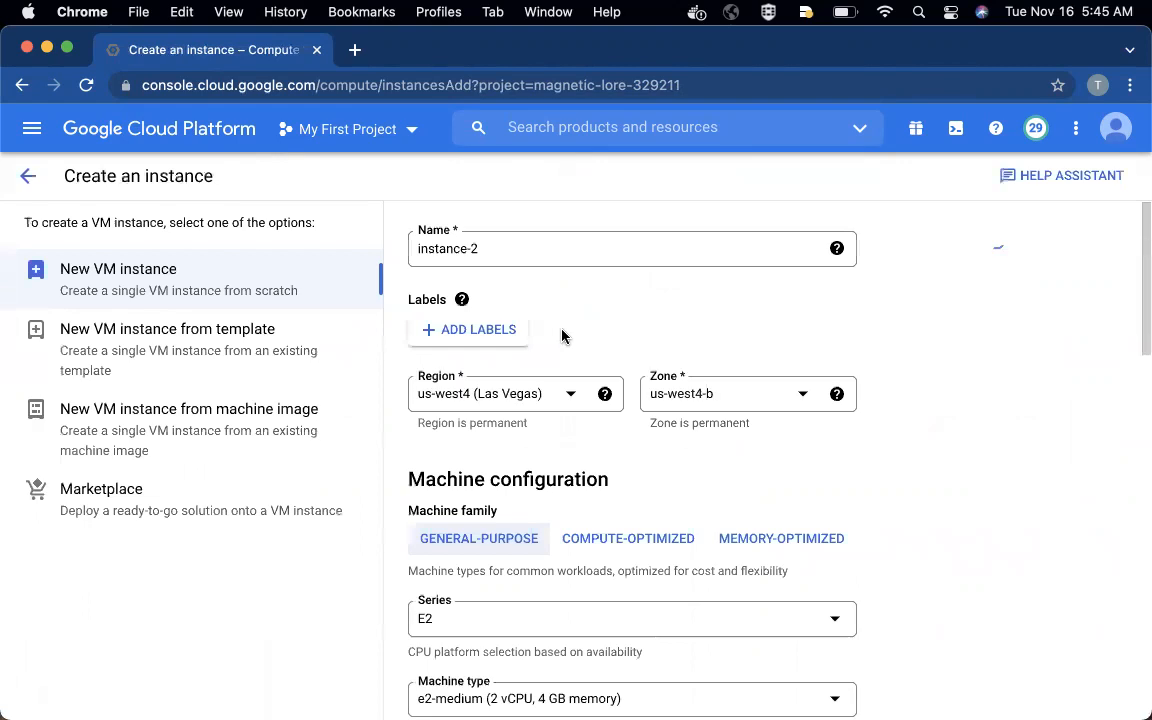
pyautogui.click(572, 393)
pyautogui.scroll(3, 555, 463)
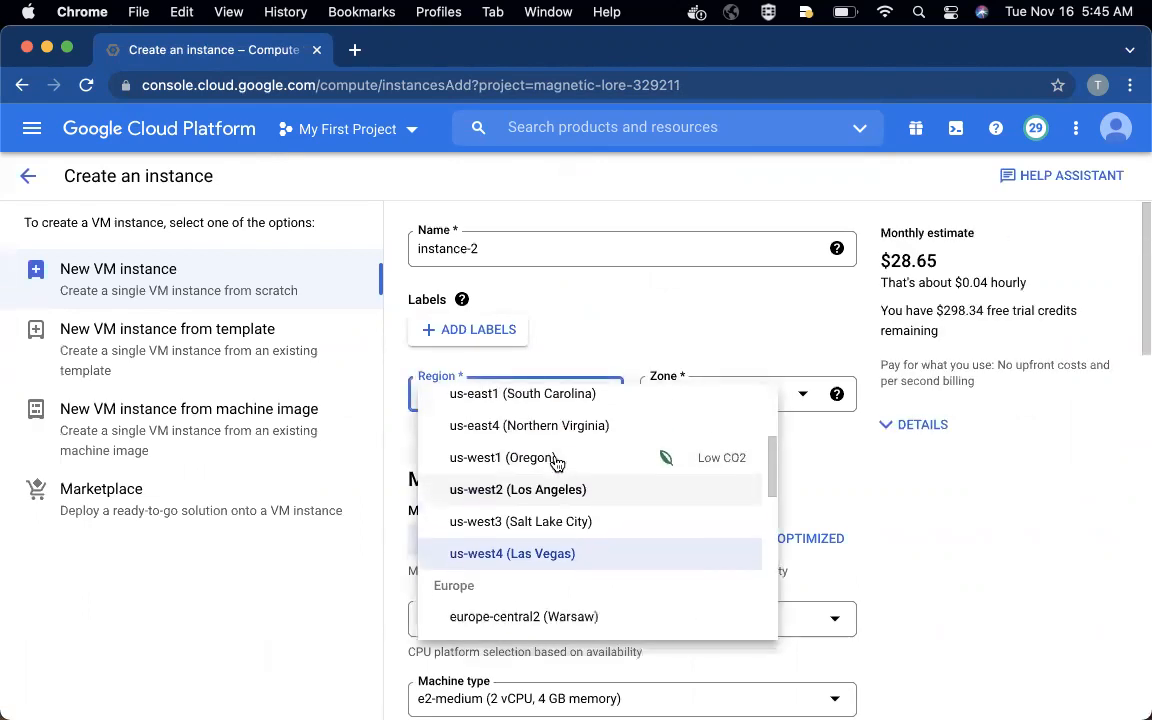
pyautogui.scroll(1, 557, 463)
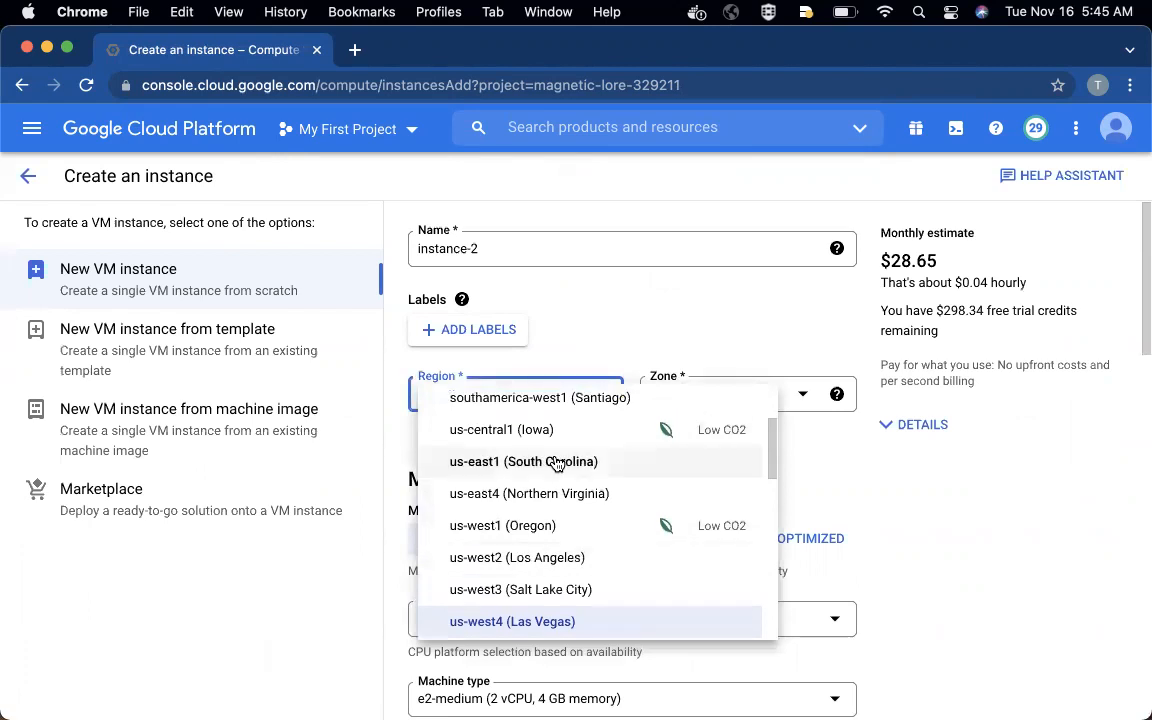
pyautogui.click(532, 432)
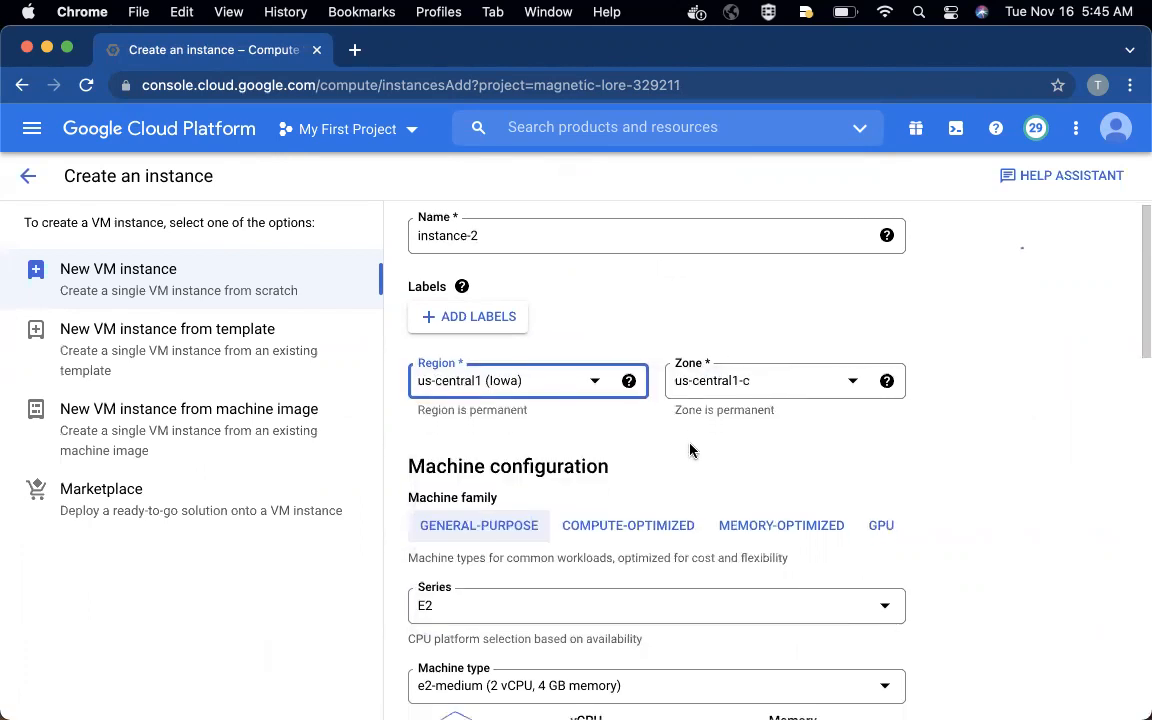
# Step: Expand the new instance's advanced networking settings and open its default network interface for editing
pyautogui.scroll(-10, 689, 450)
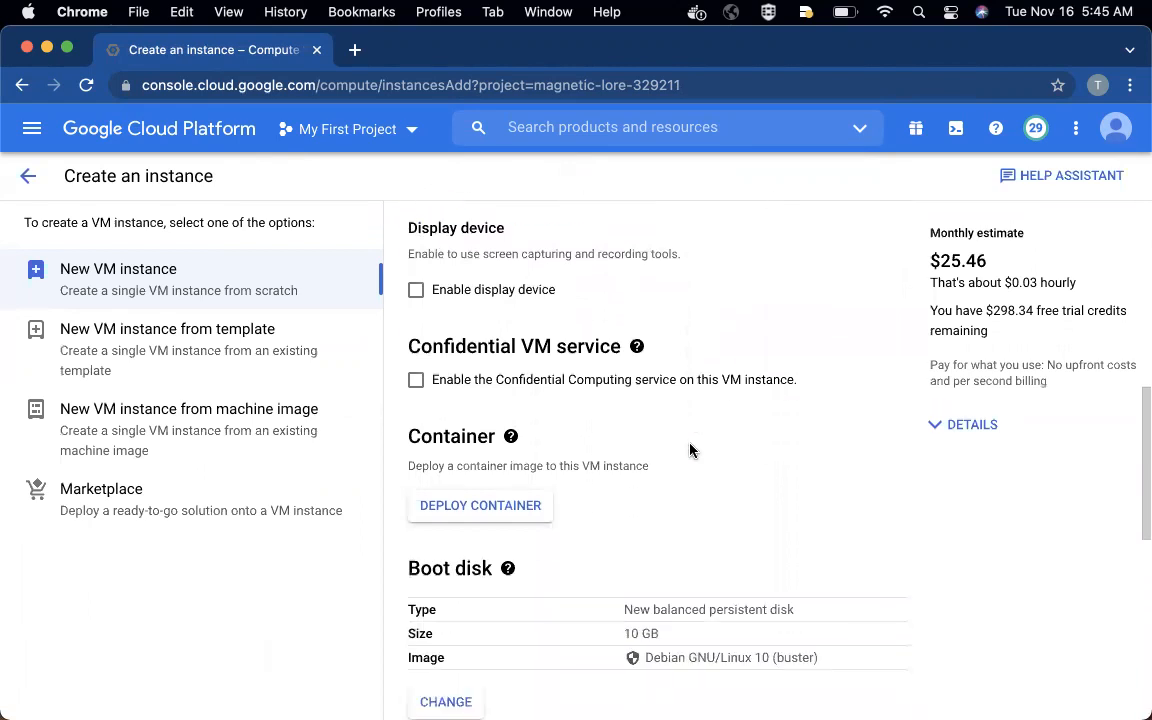
pyautogui.scroll(-10, 689, 450)
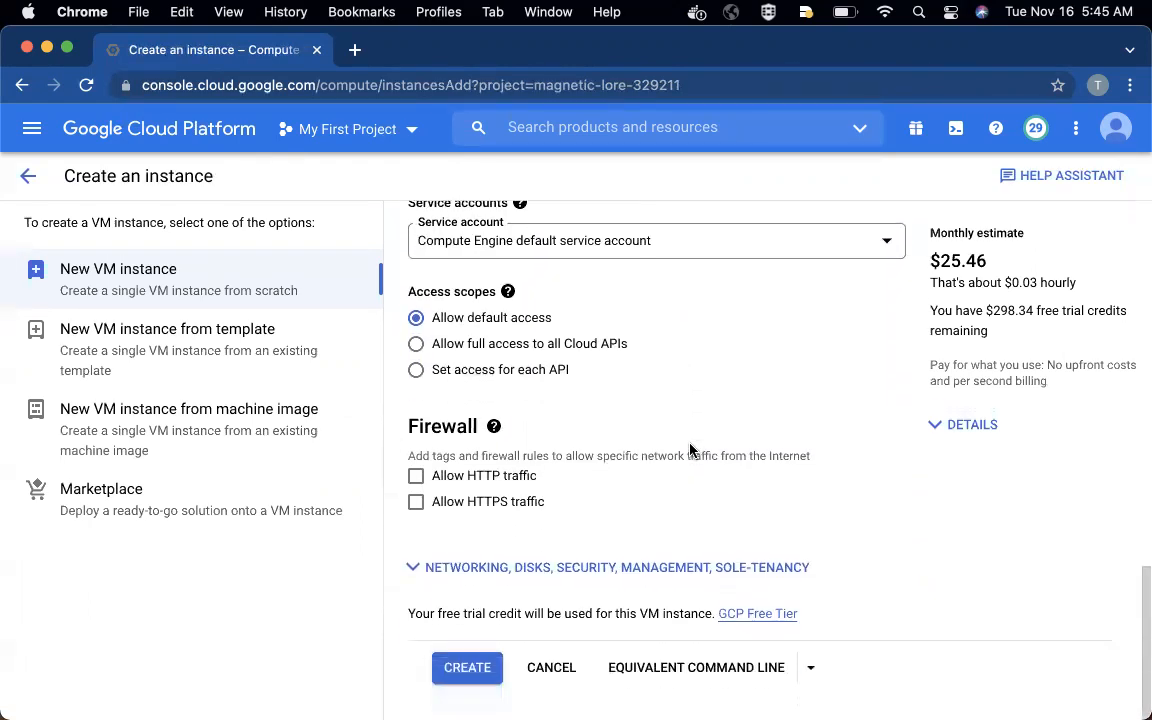
pyautogui.click(530, 565)
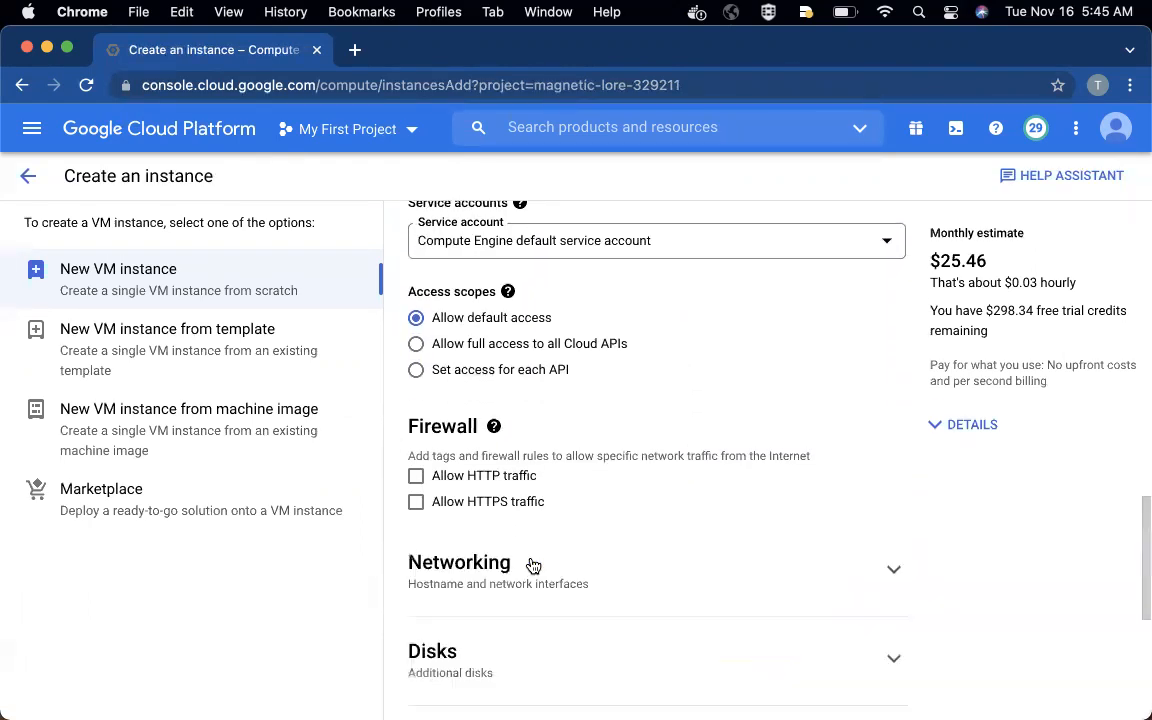
pyautogui.scroll(-5, 600, 530)
pyautogui.scroll(-2, 643, 508)
pyautogui.click(545, 224)
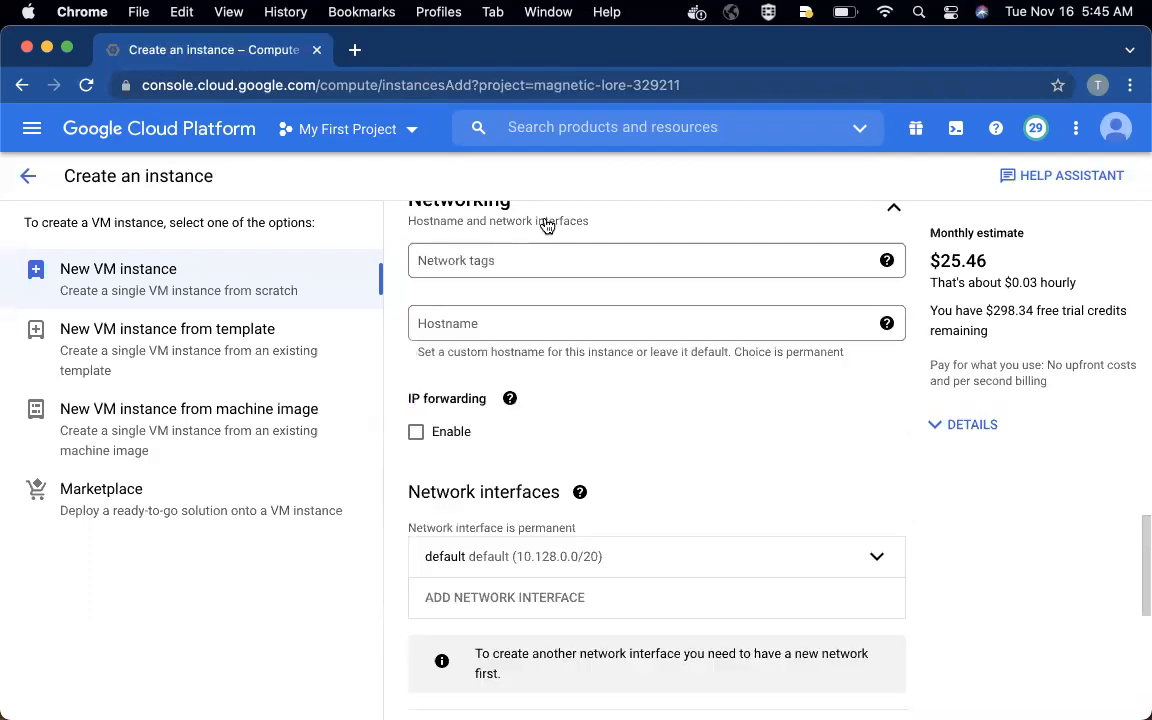
pyautogui.scroll(-4, 642, 316)
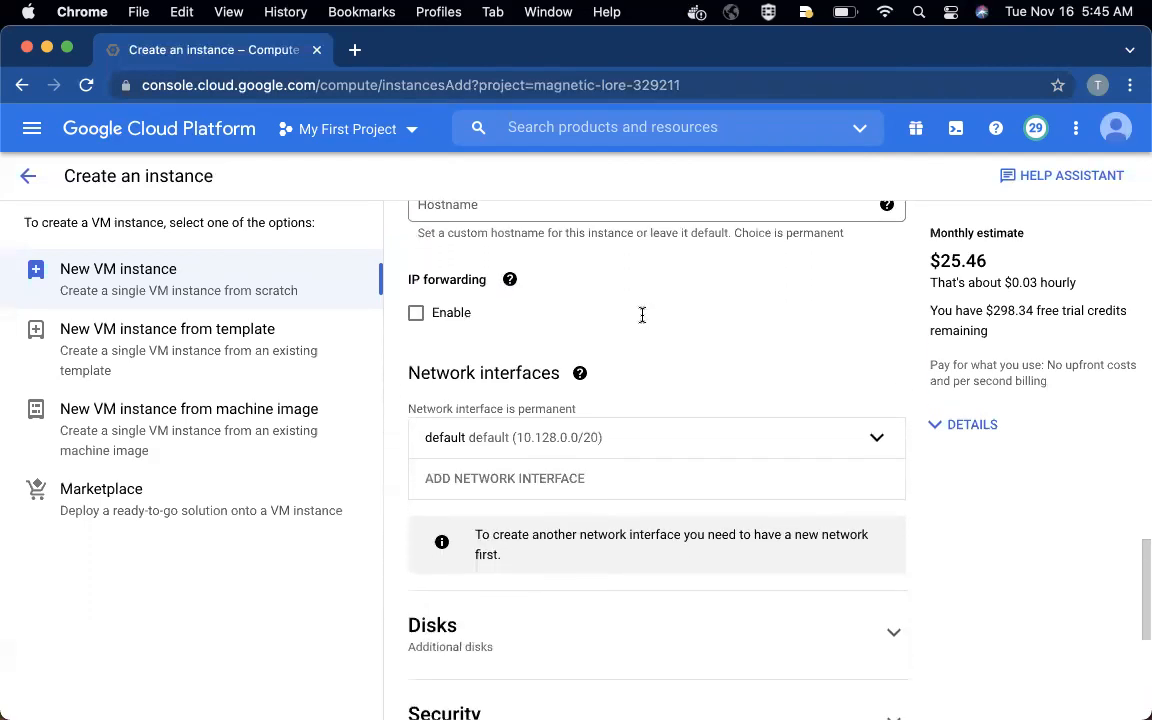
pyautogui.click(872, 390)
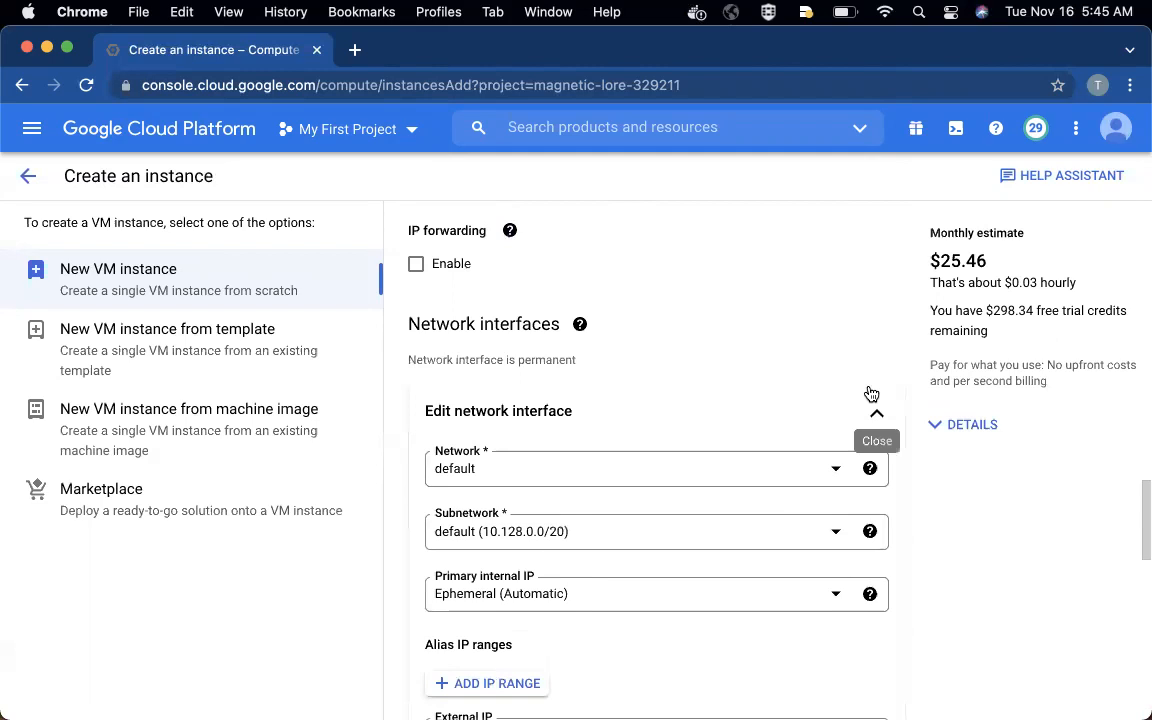
# Step: Review the primary internal IP options and the static internal IP reservation form, keeping Ephemeral (Automatic)
pyautogui.scroll(-4, 730, 461)
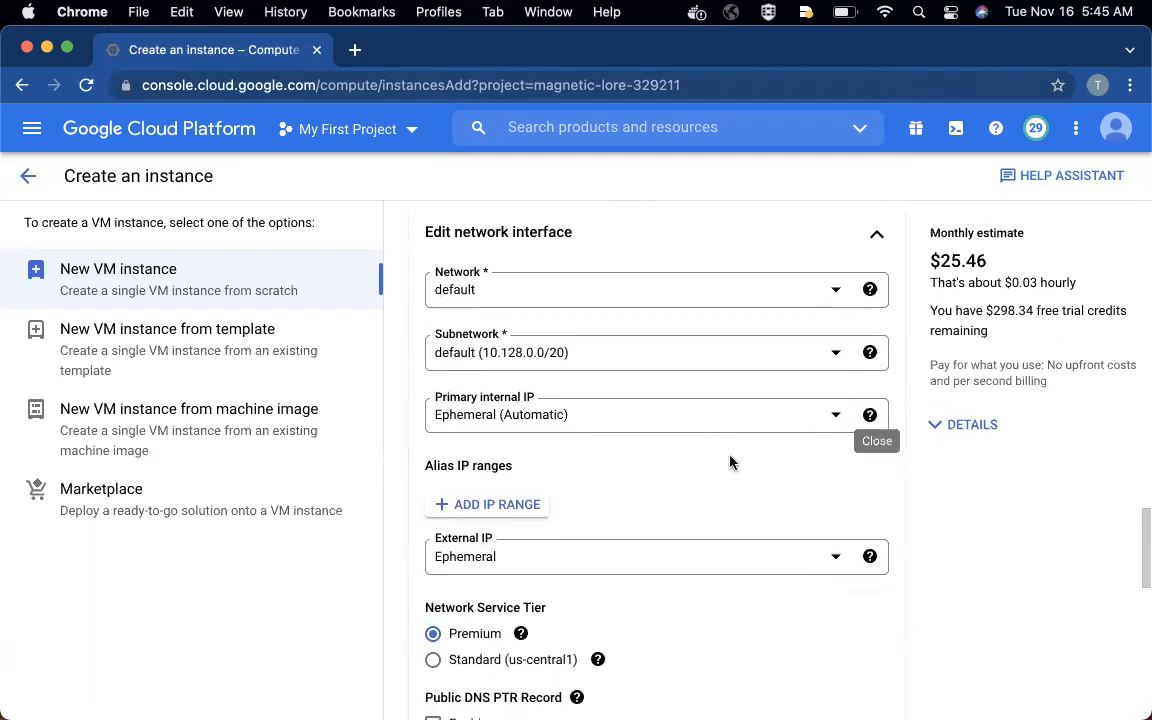
pyautogui.click(716, 416)
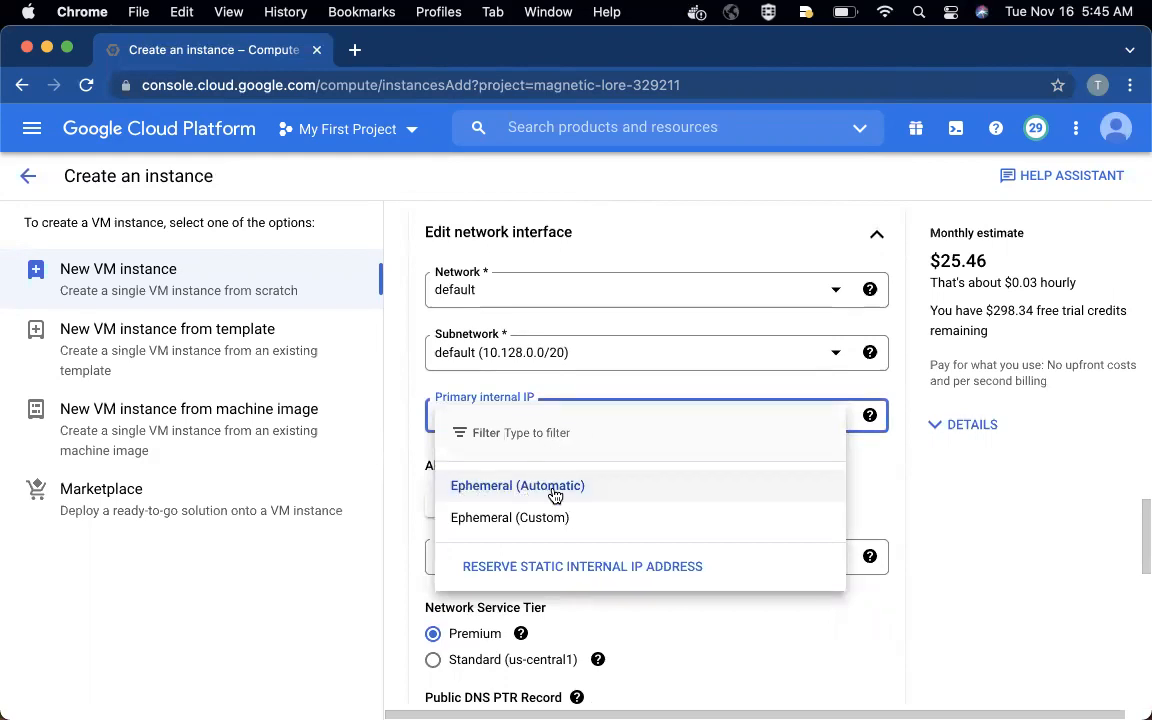
pyautogui.click(503, 575)
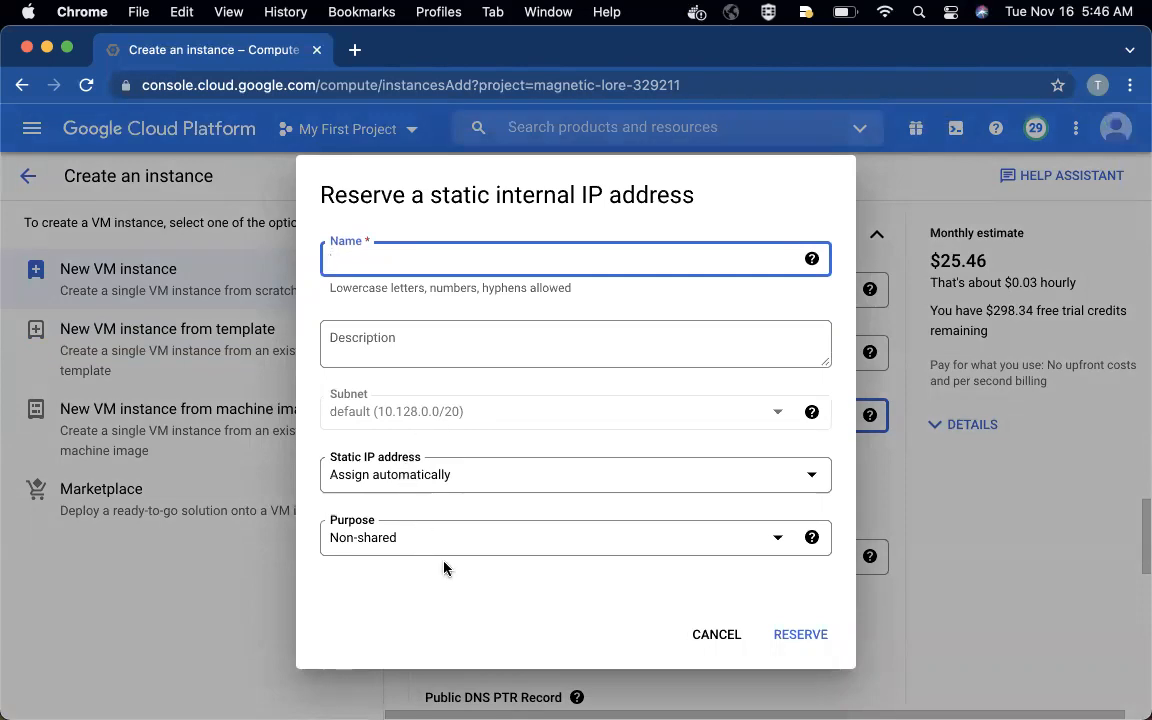
pyautogui.click(716, 635)
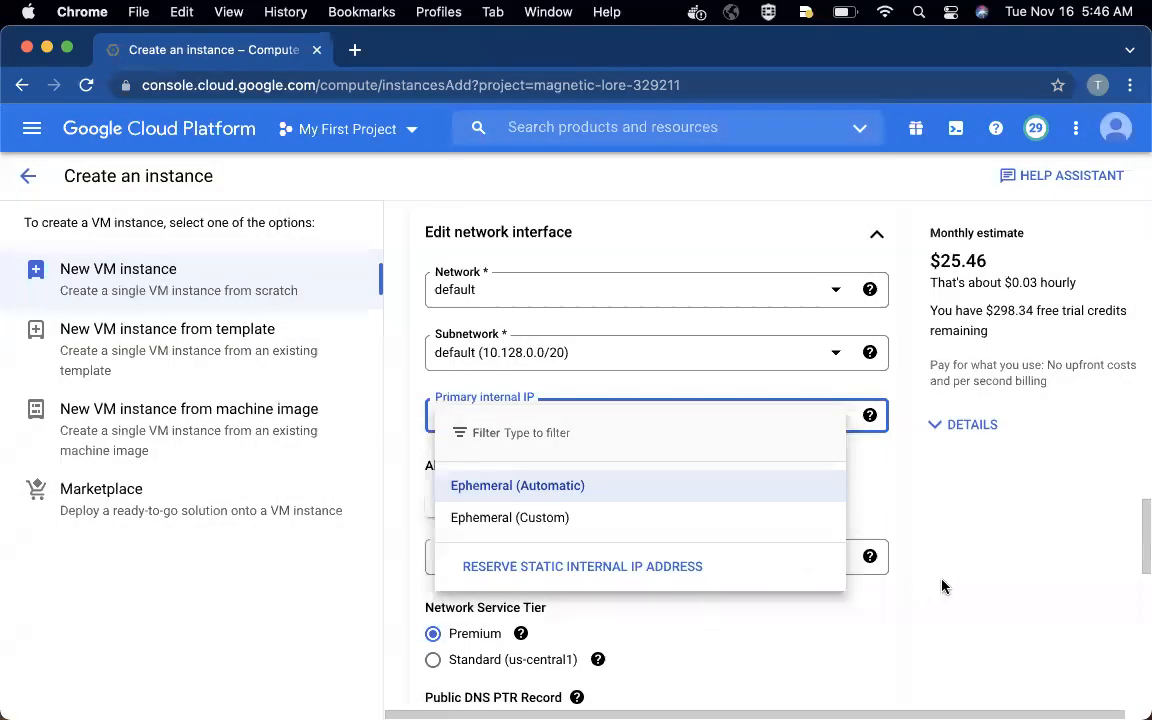
pyautogui.click(952, 582)
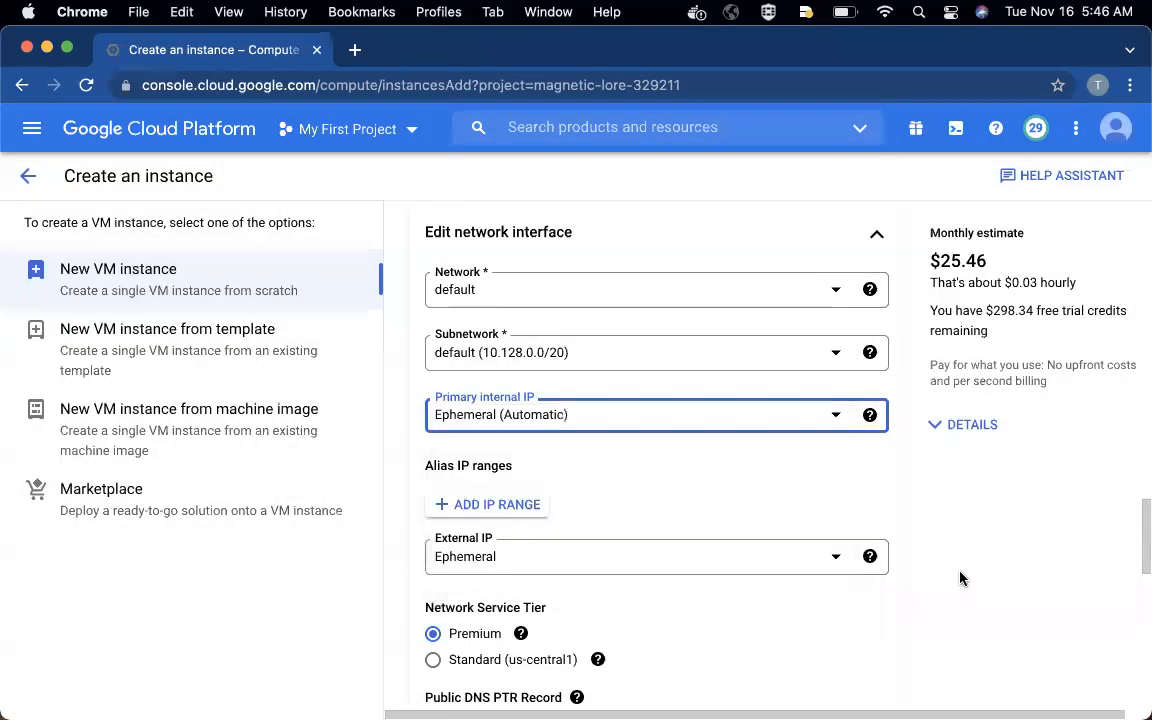
# Step: Review the external IP options and the form for reserving a new static IP address, keeping Ephemeral
pyautogui.scroll(-1, 595, 540)
pyautogui.click(588, 530)
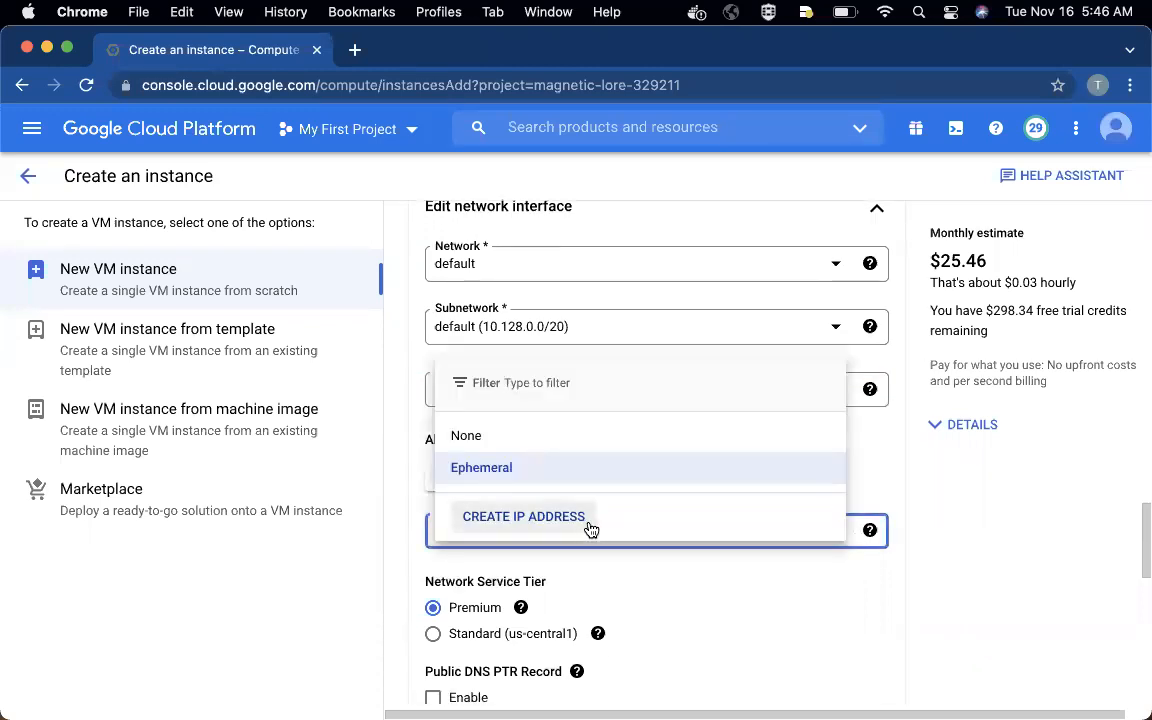
pyautogui.click(521, 521)
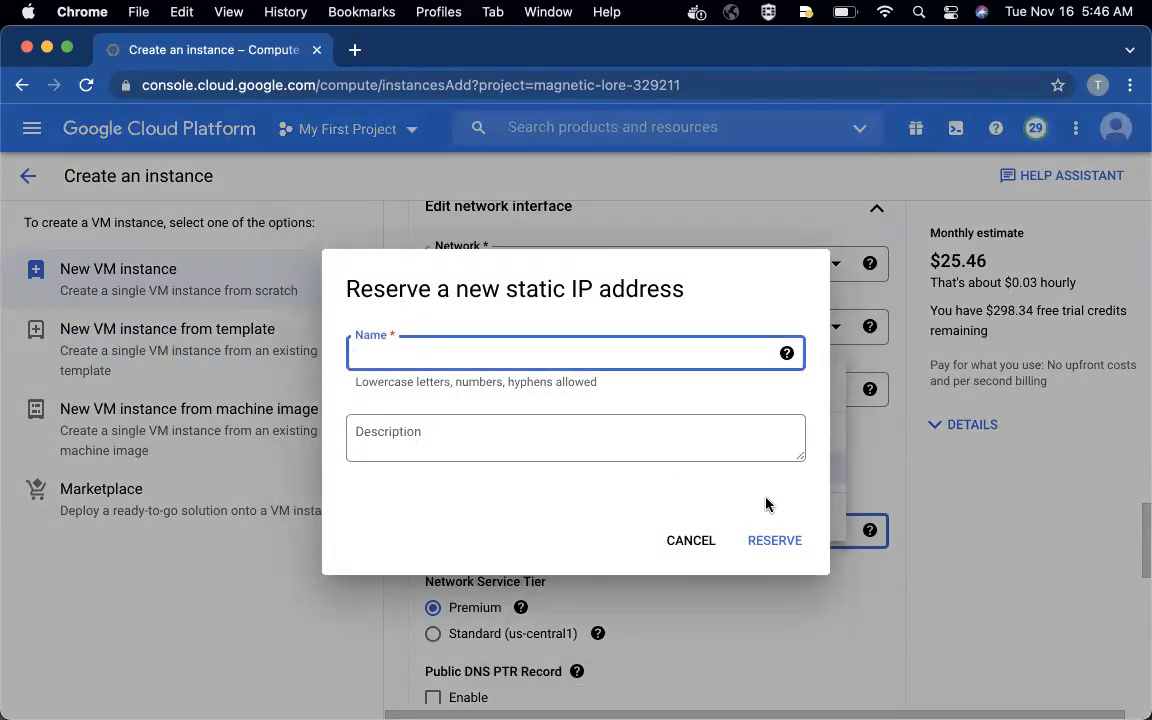
pyautogui.click(691, 541)
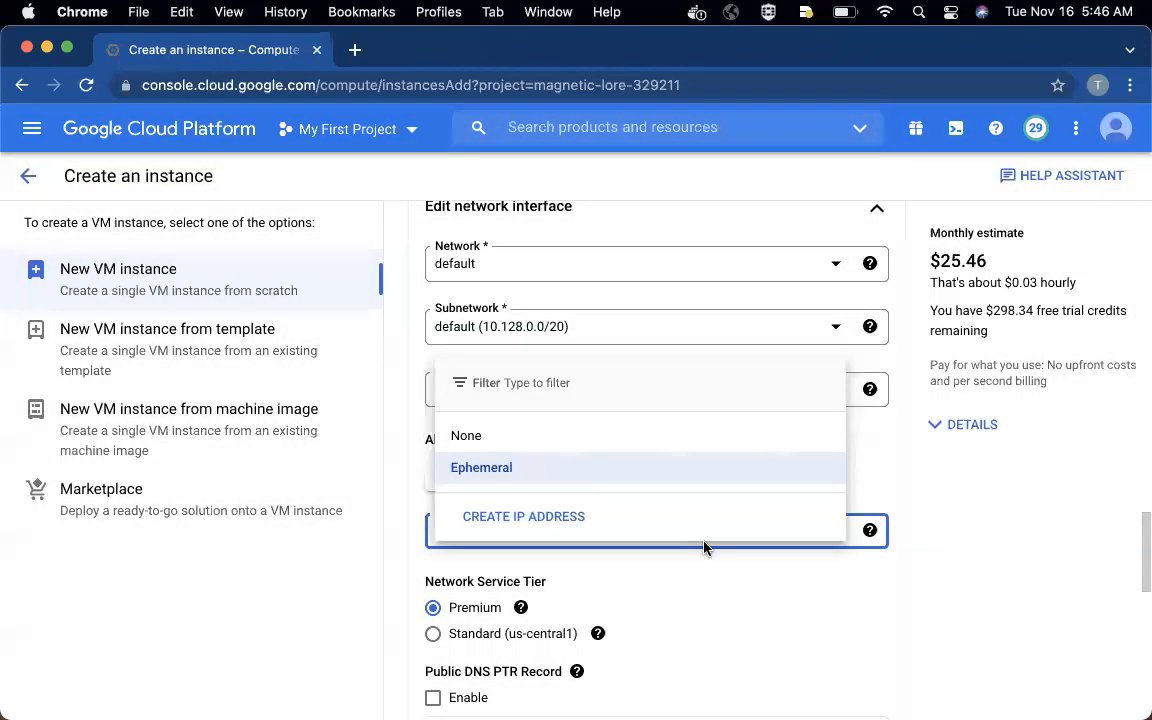
pyautogui.click(721, 635)
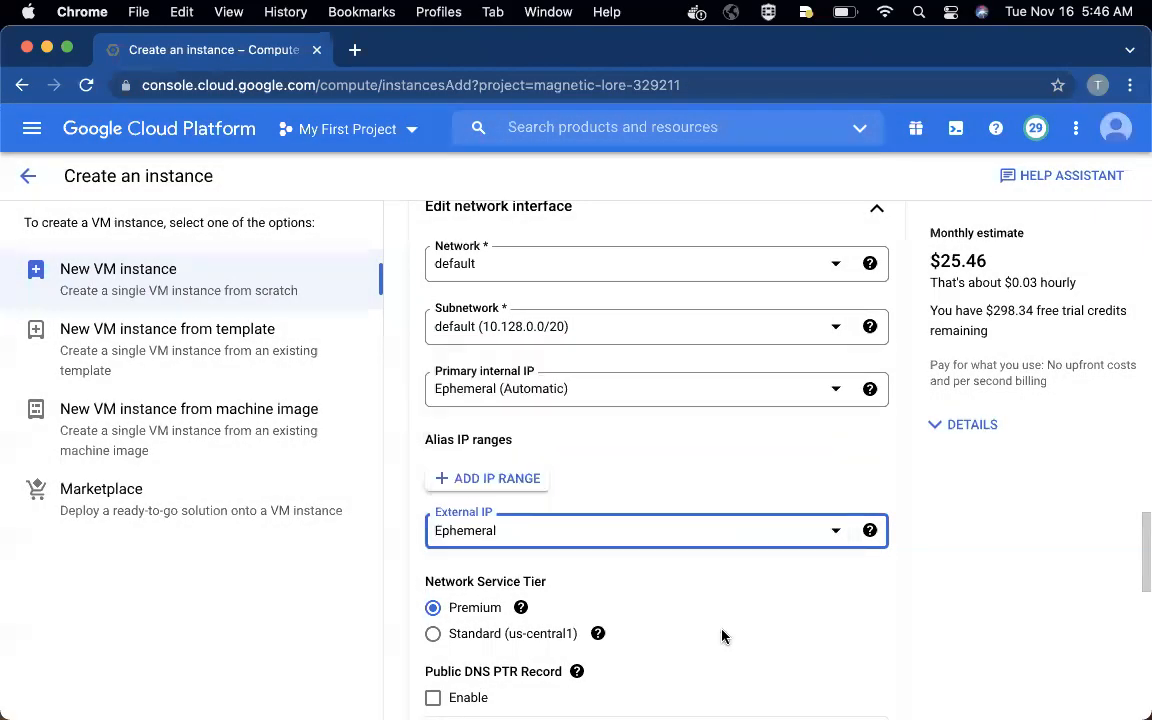